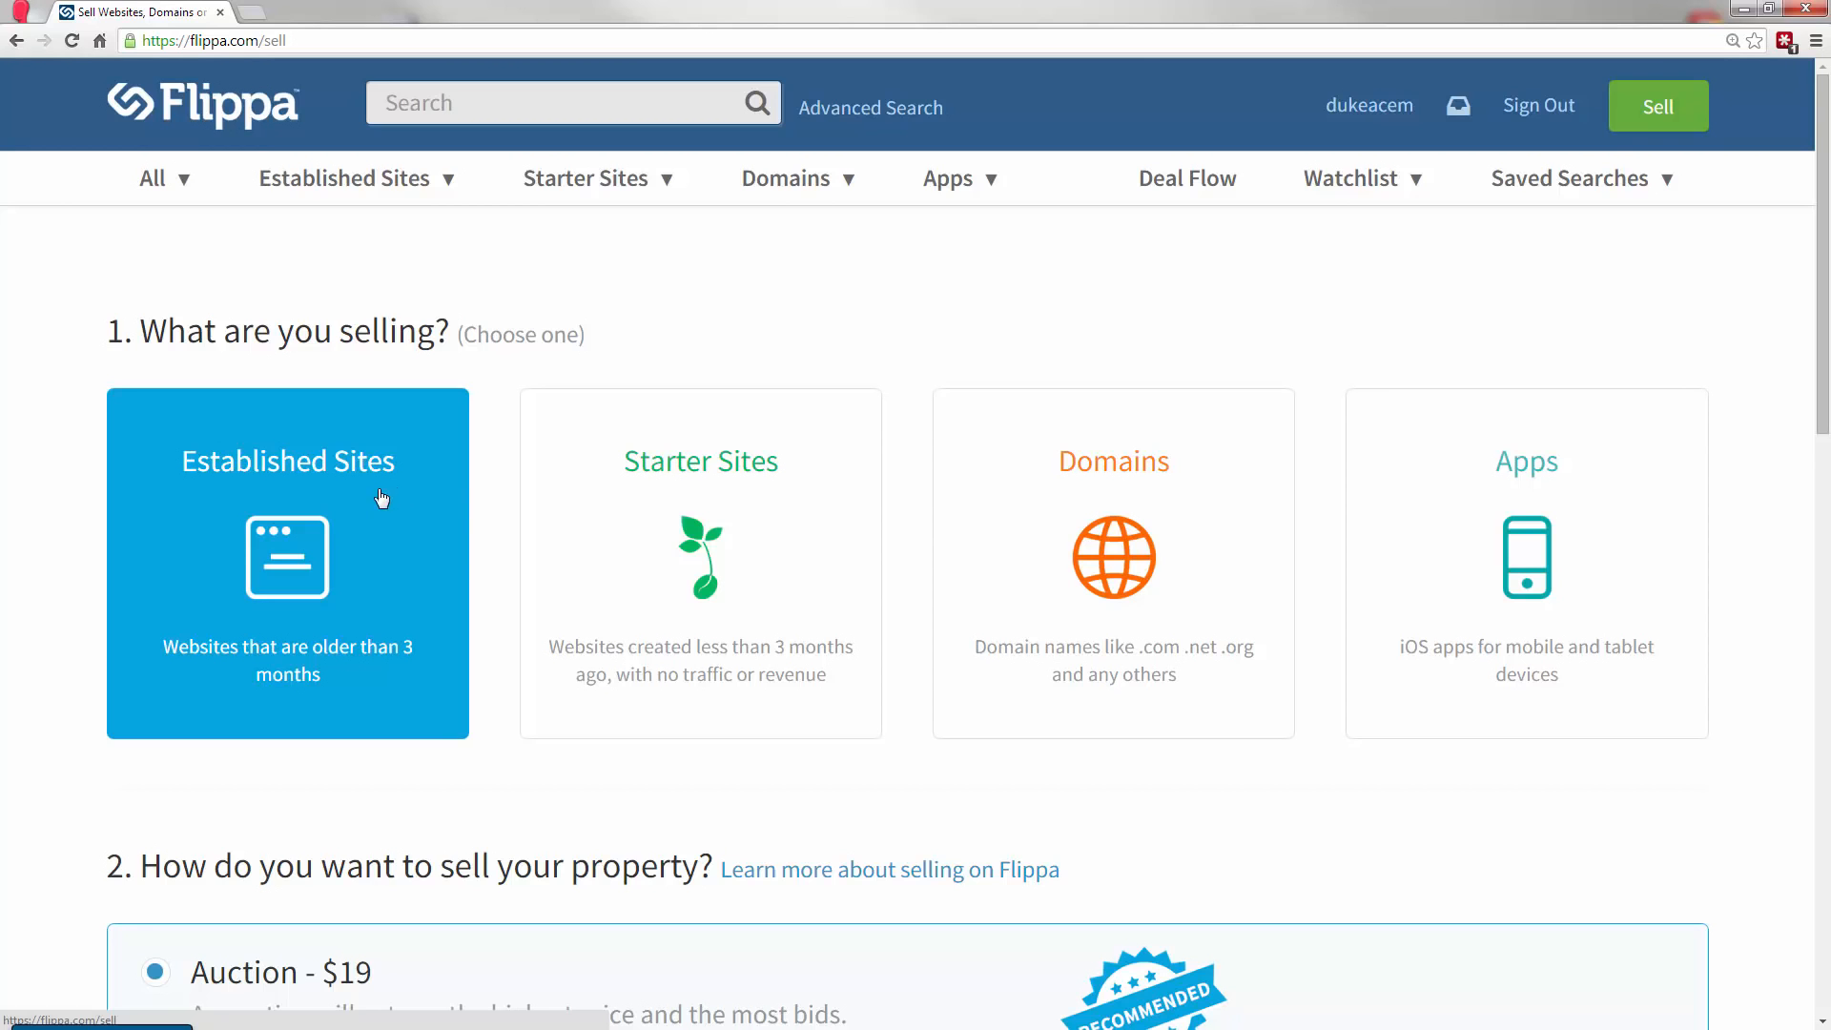
pyautogui.moveTo(1824, 181); pyautogui.dragTo(1822, 408)
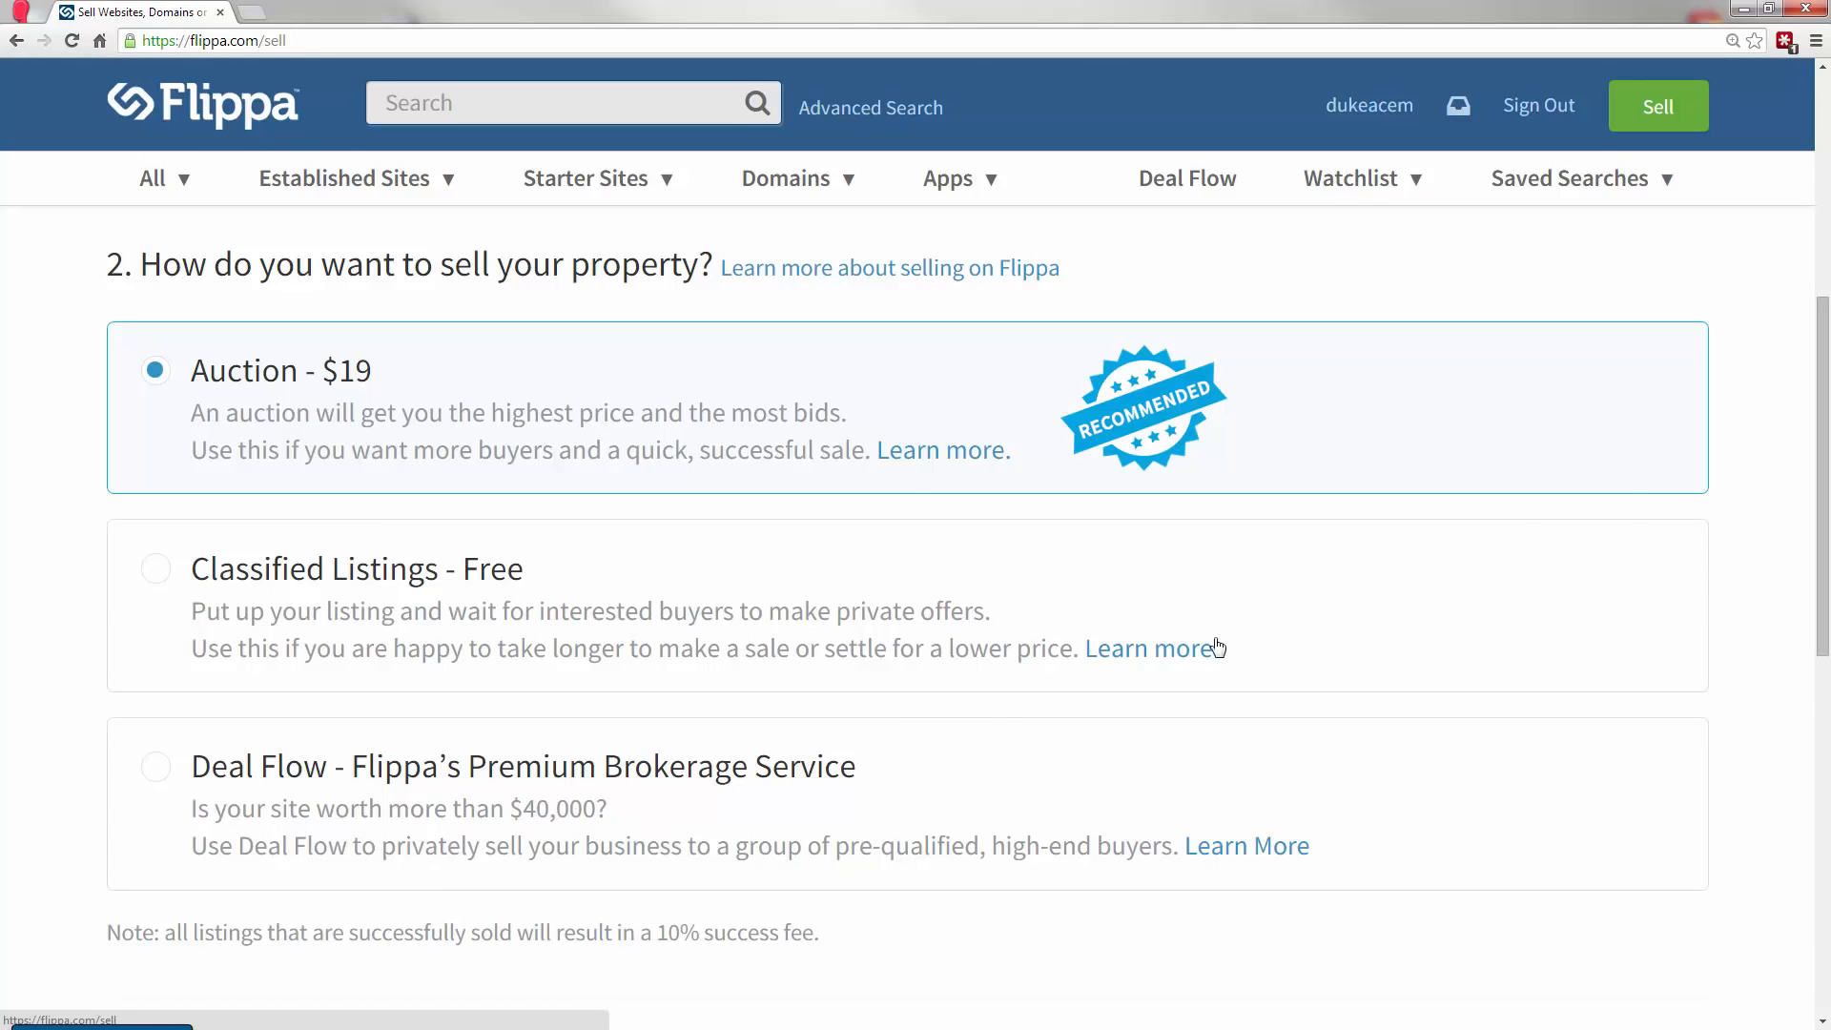
pyautogui.moveTo(1827, 396); pyautogui.dragTo(1827, 695)
pyautogui.click(752, 414)
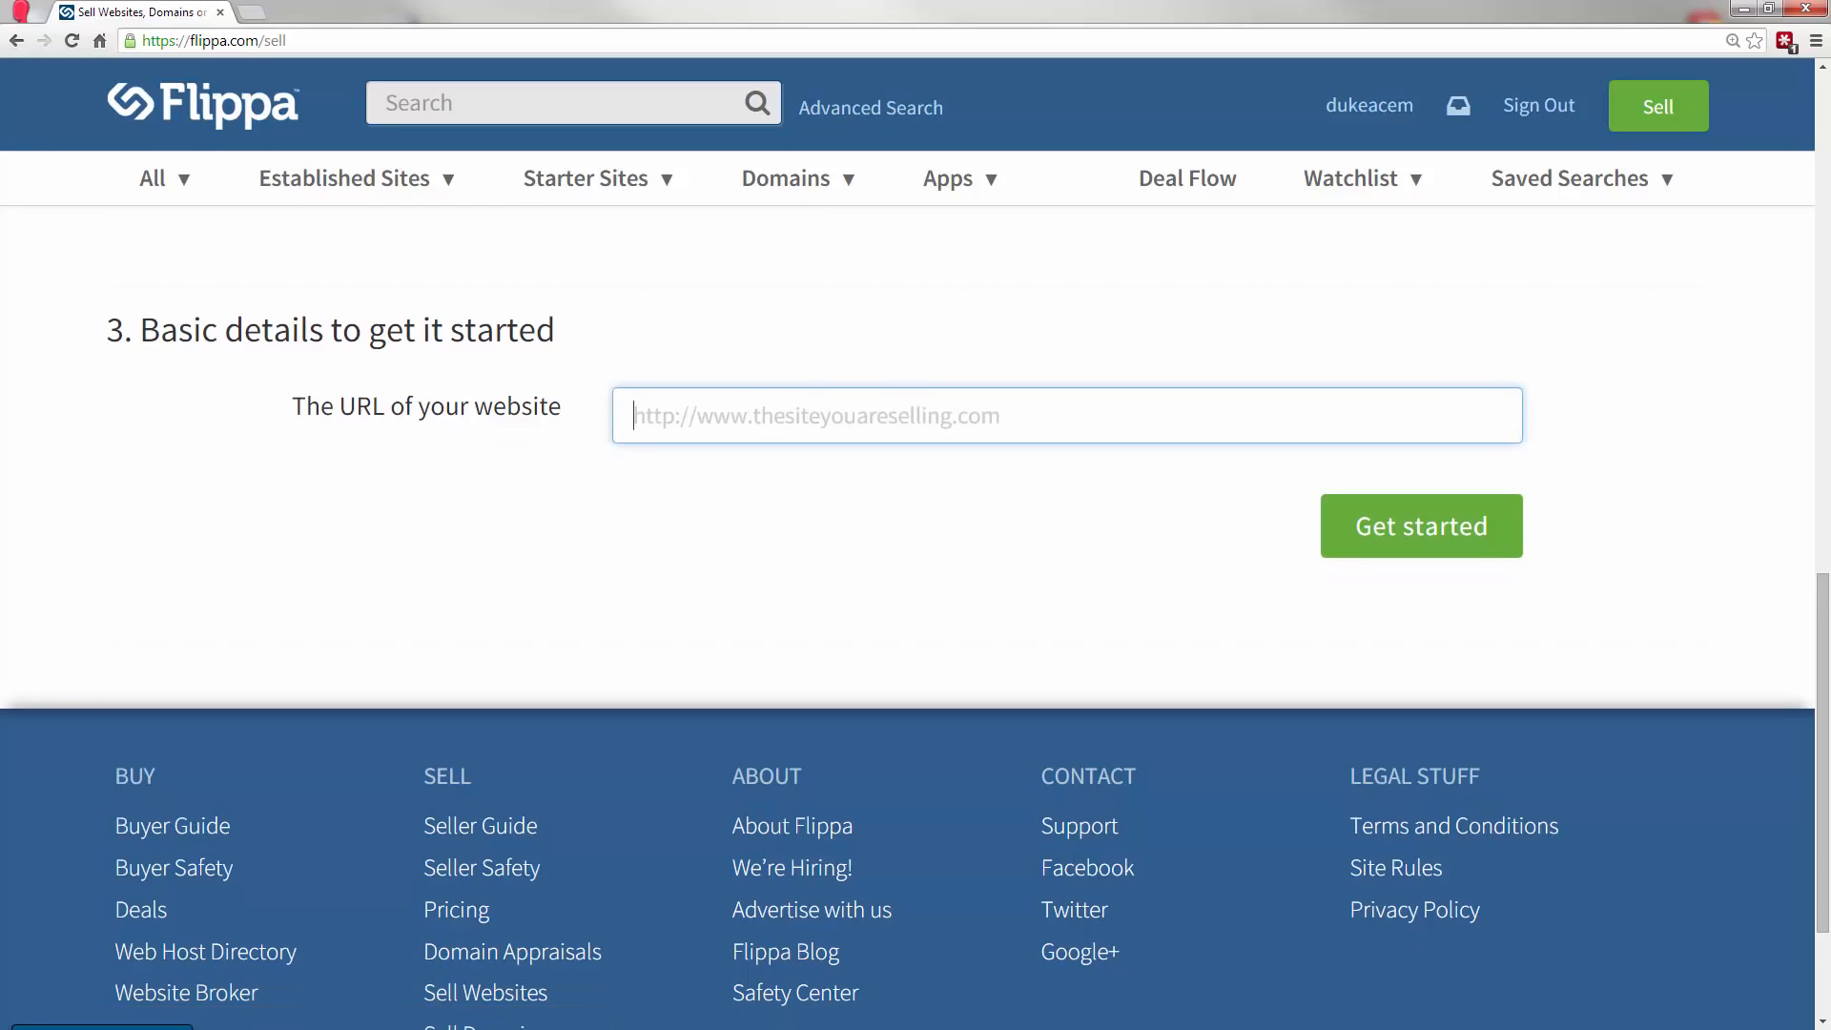
pyautogui.hotkey('alt', 'Tab')
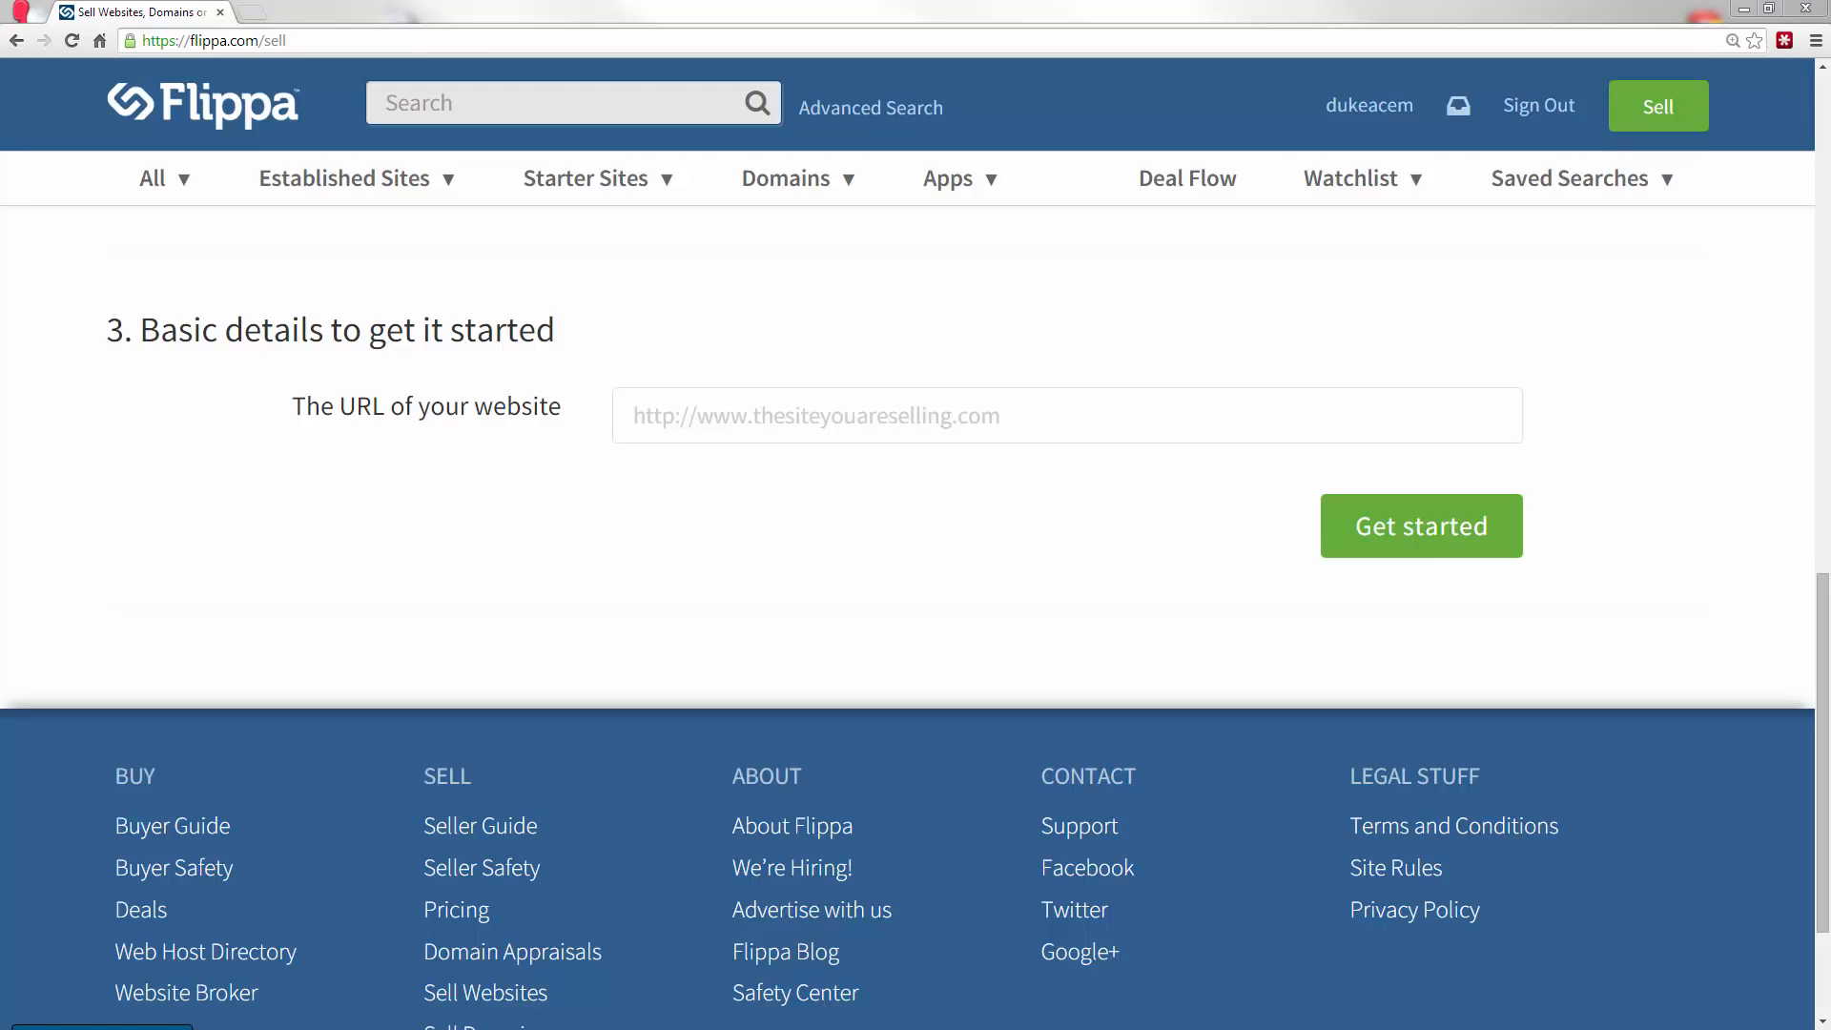
pyautogui.click(778, 425)
pyautogui.write('http://www.gamingaddiction.net/')
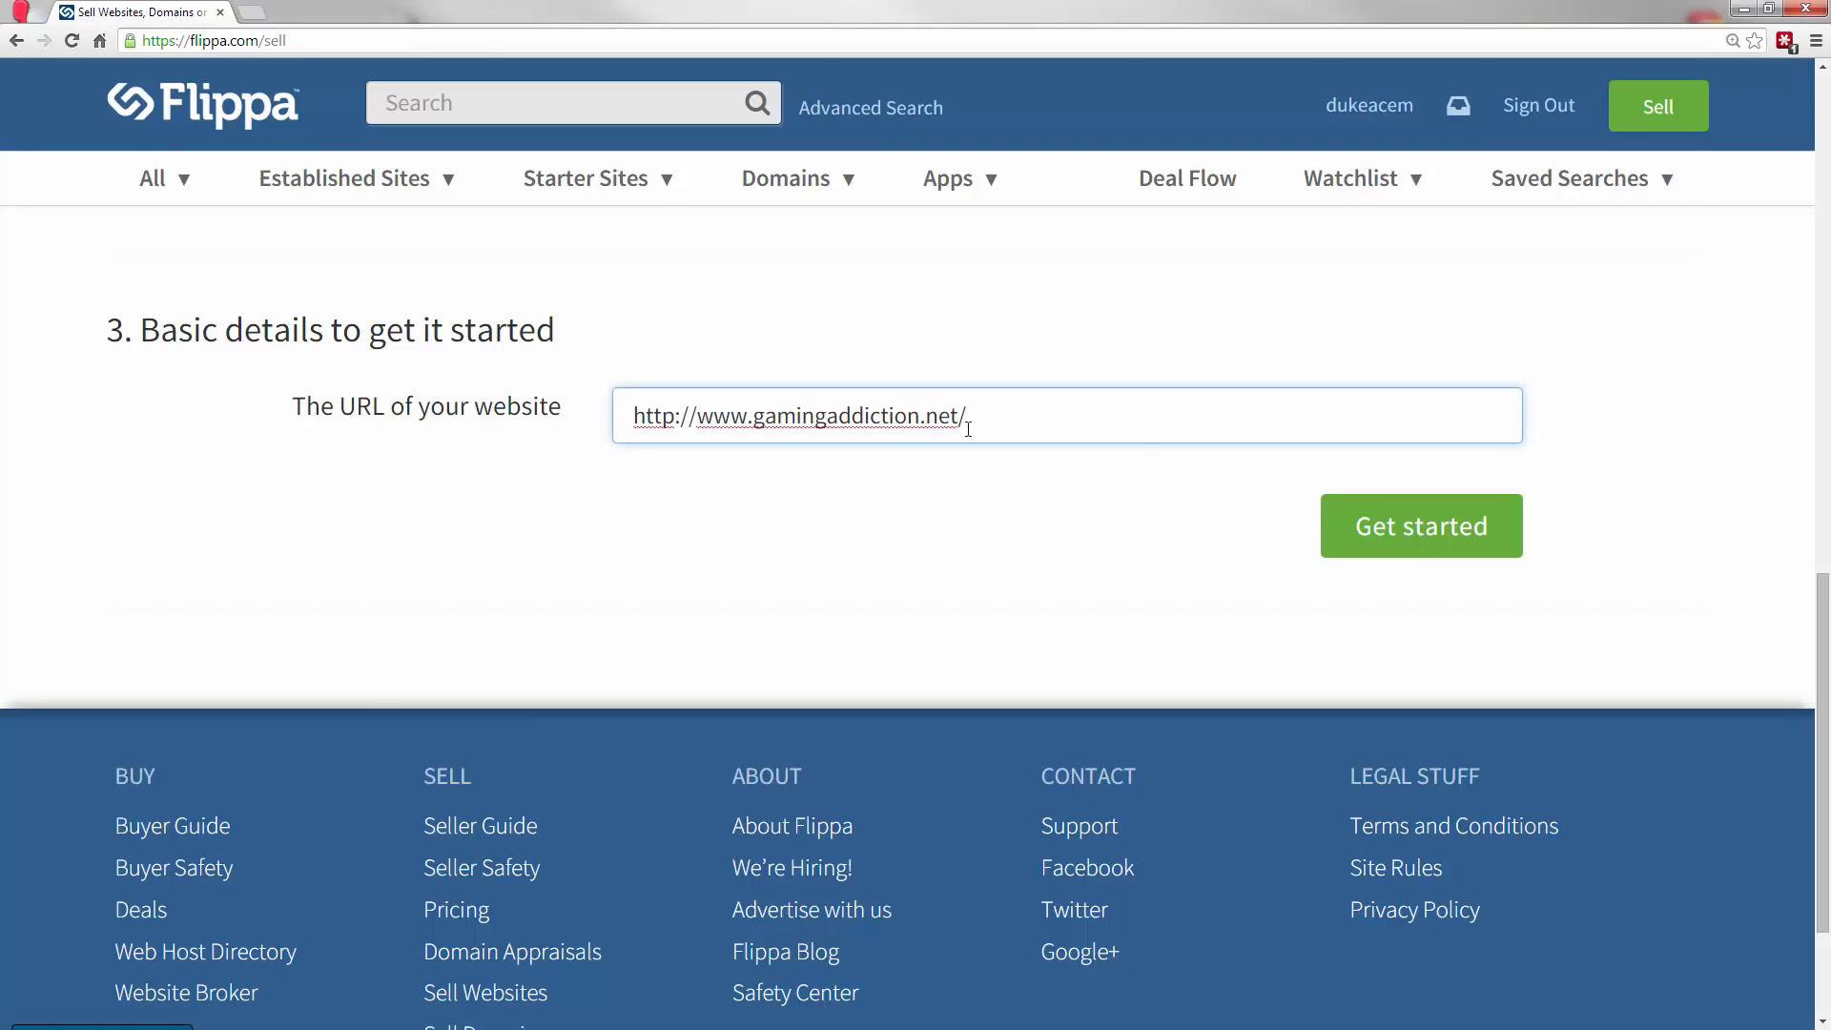
pyautogui.click(1416, 529)
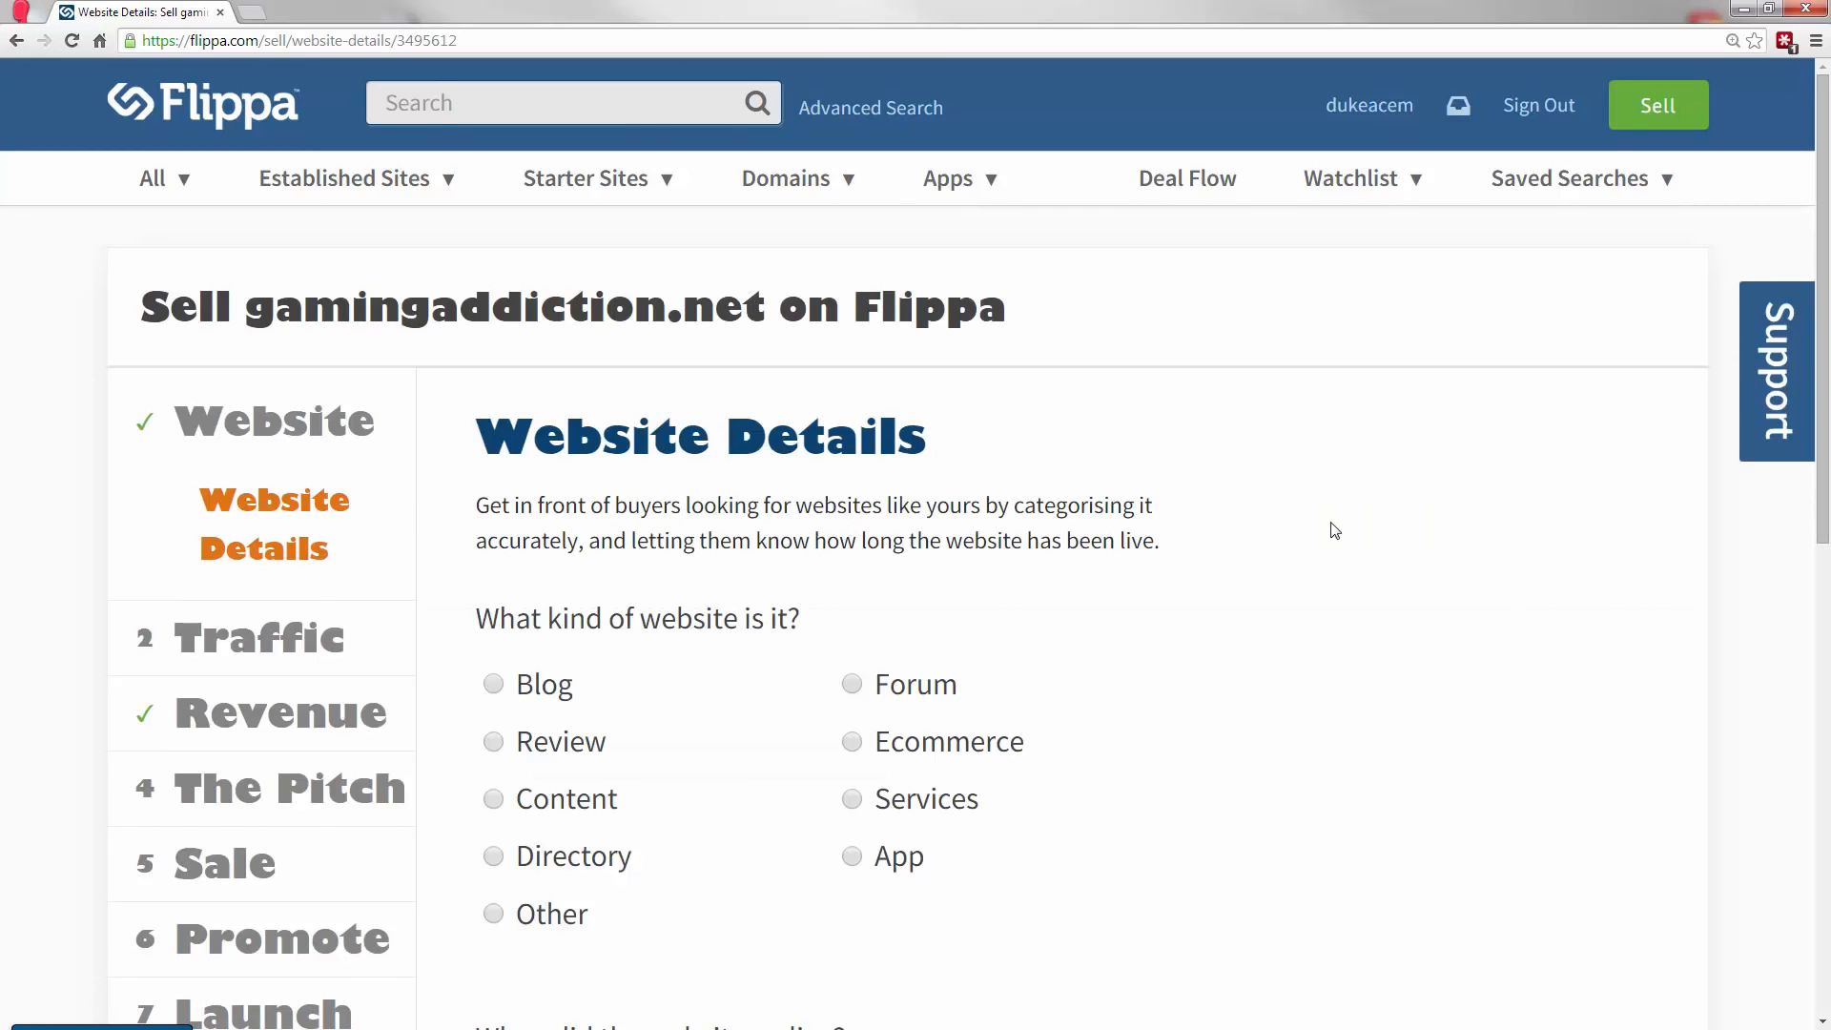
# Review the questions in the Website Details section and the advanced manual traffic fields in the Traffic section.
pyautogui.hotkey('ctrl', '-')
pyautogui.scroll(-1, 898, 634)
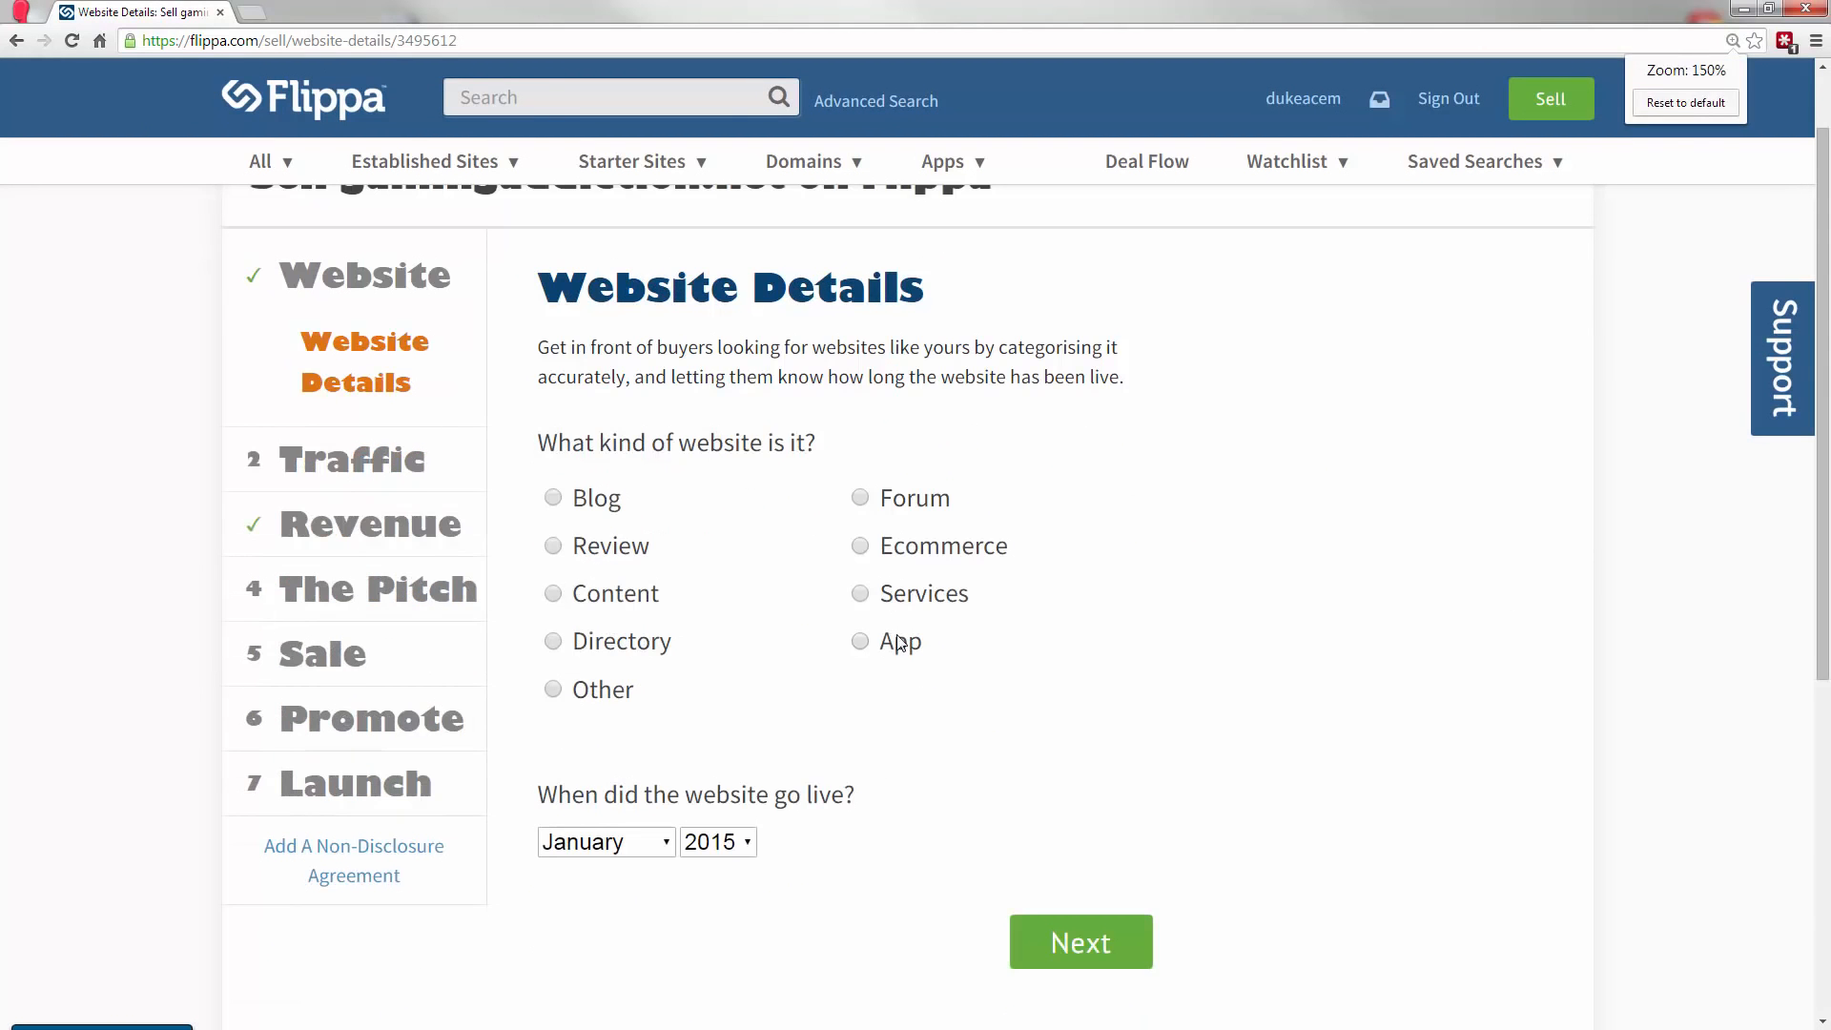
pyautogui.scroll(1, 989, 623)
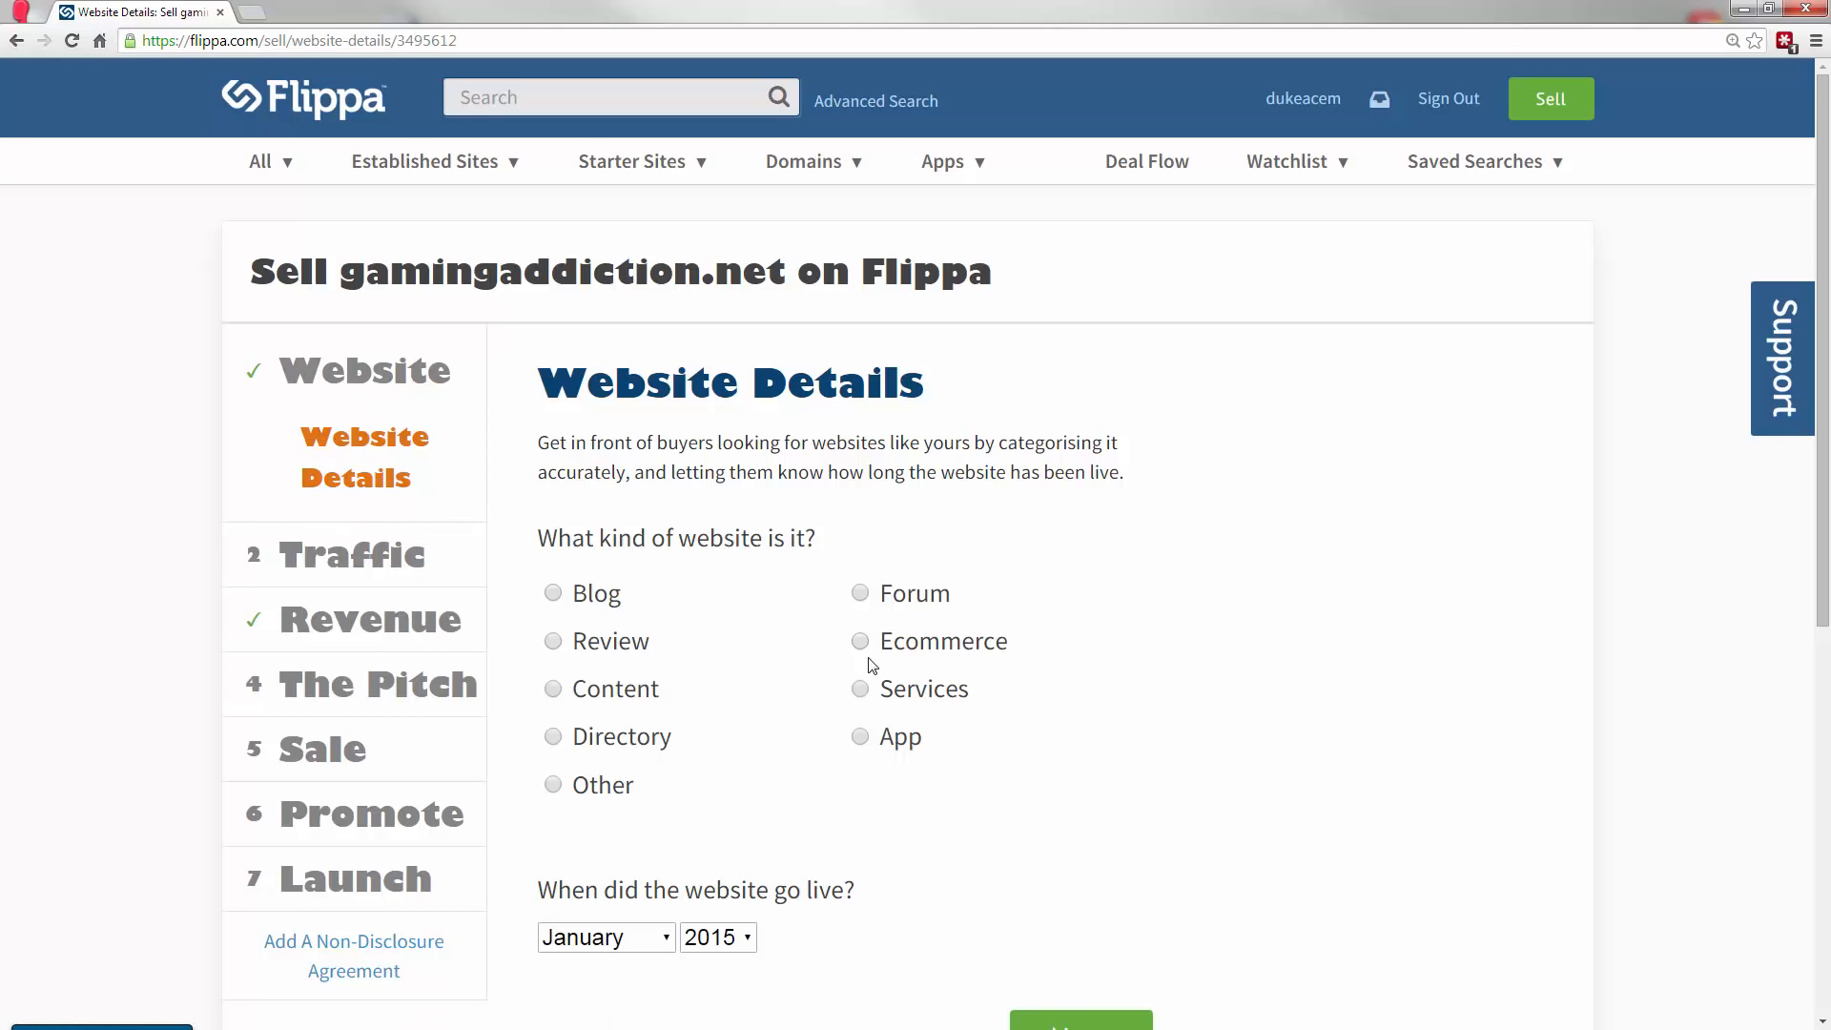
pyautogui.scroll(-1, 294, 519)
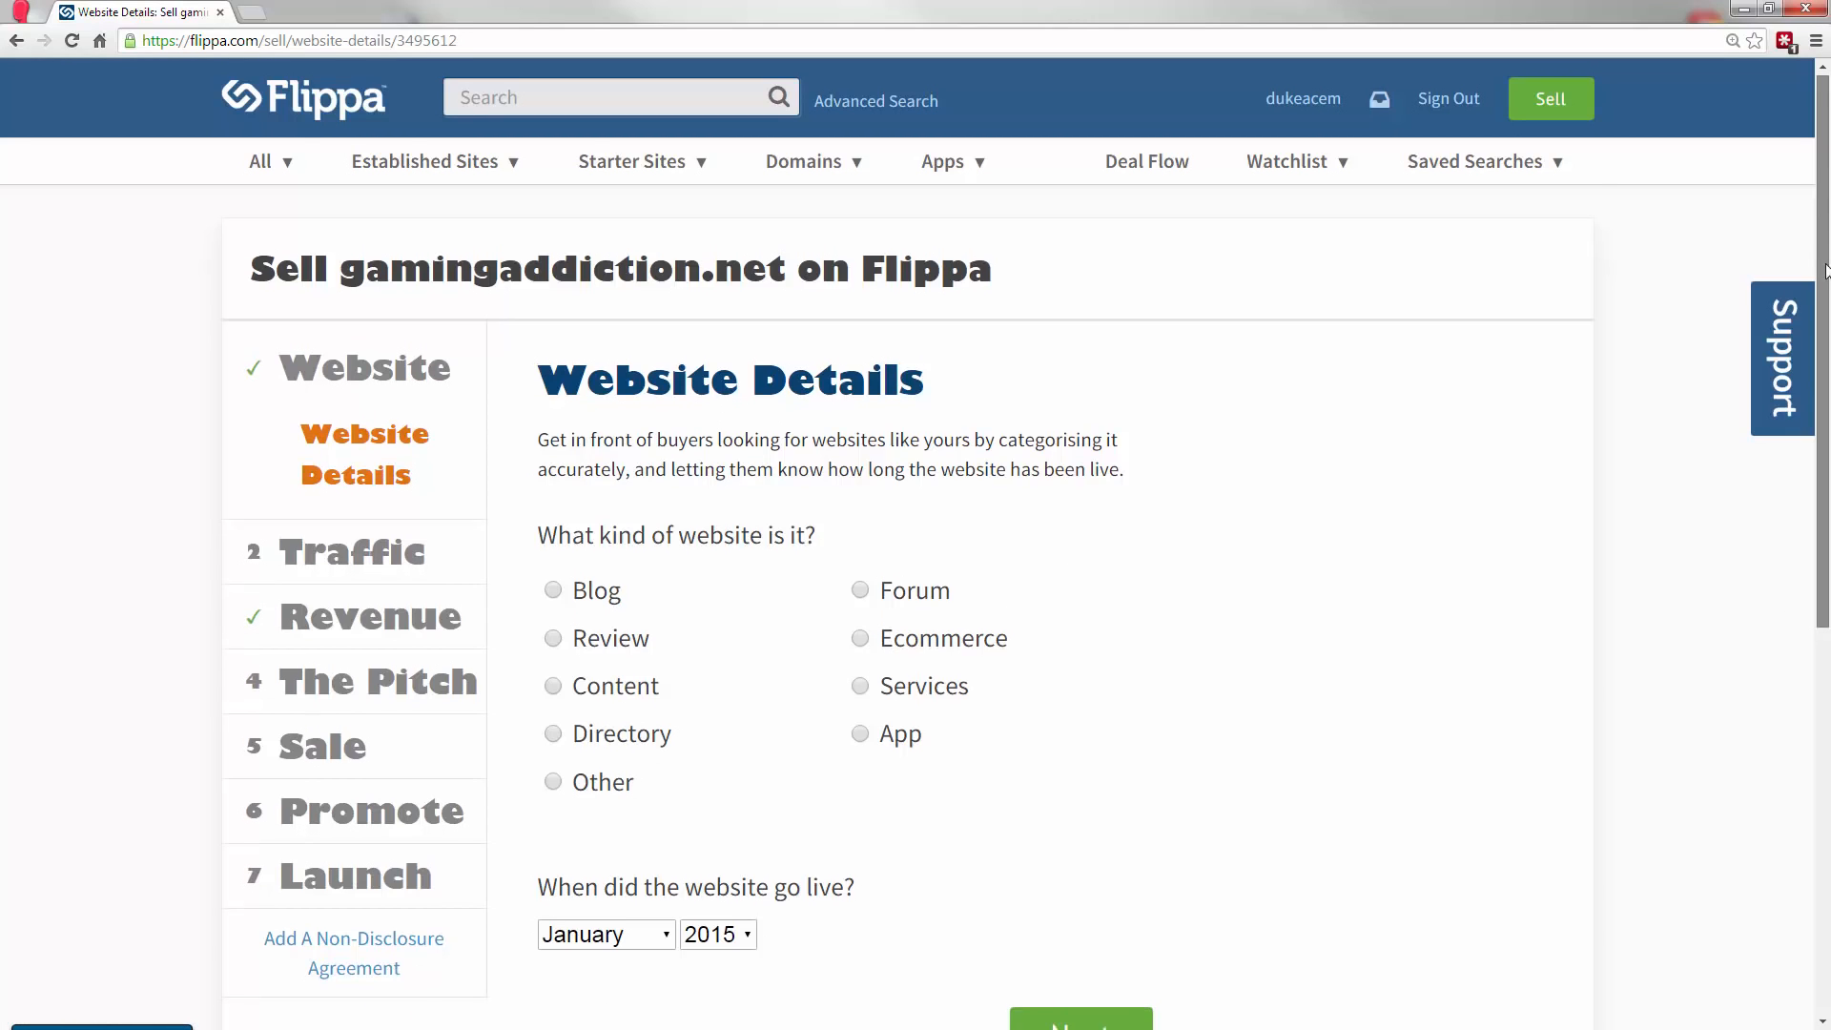
pyautogui.click(310, 498)
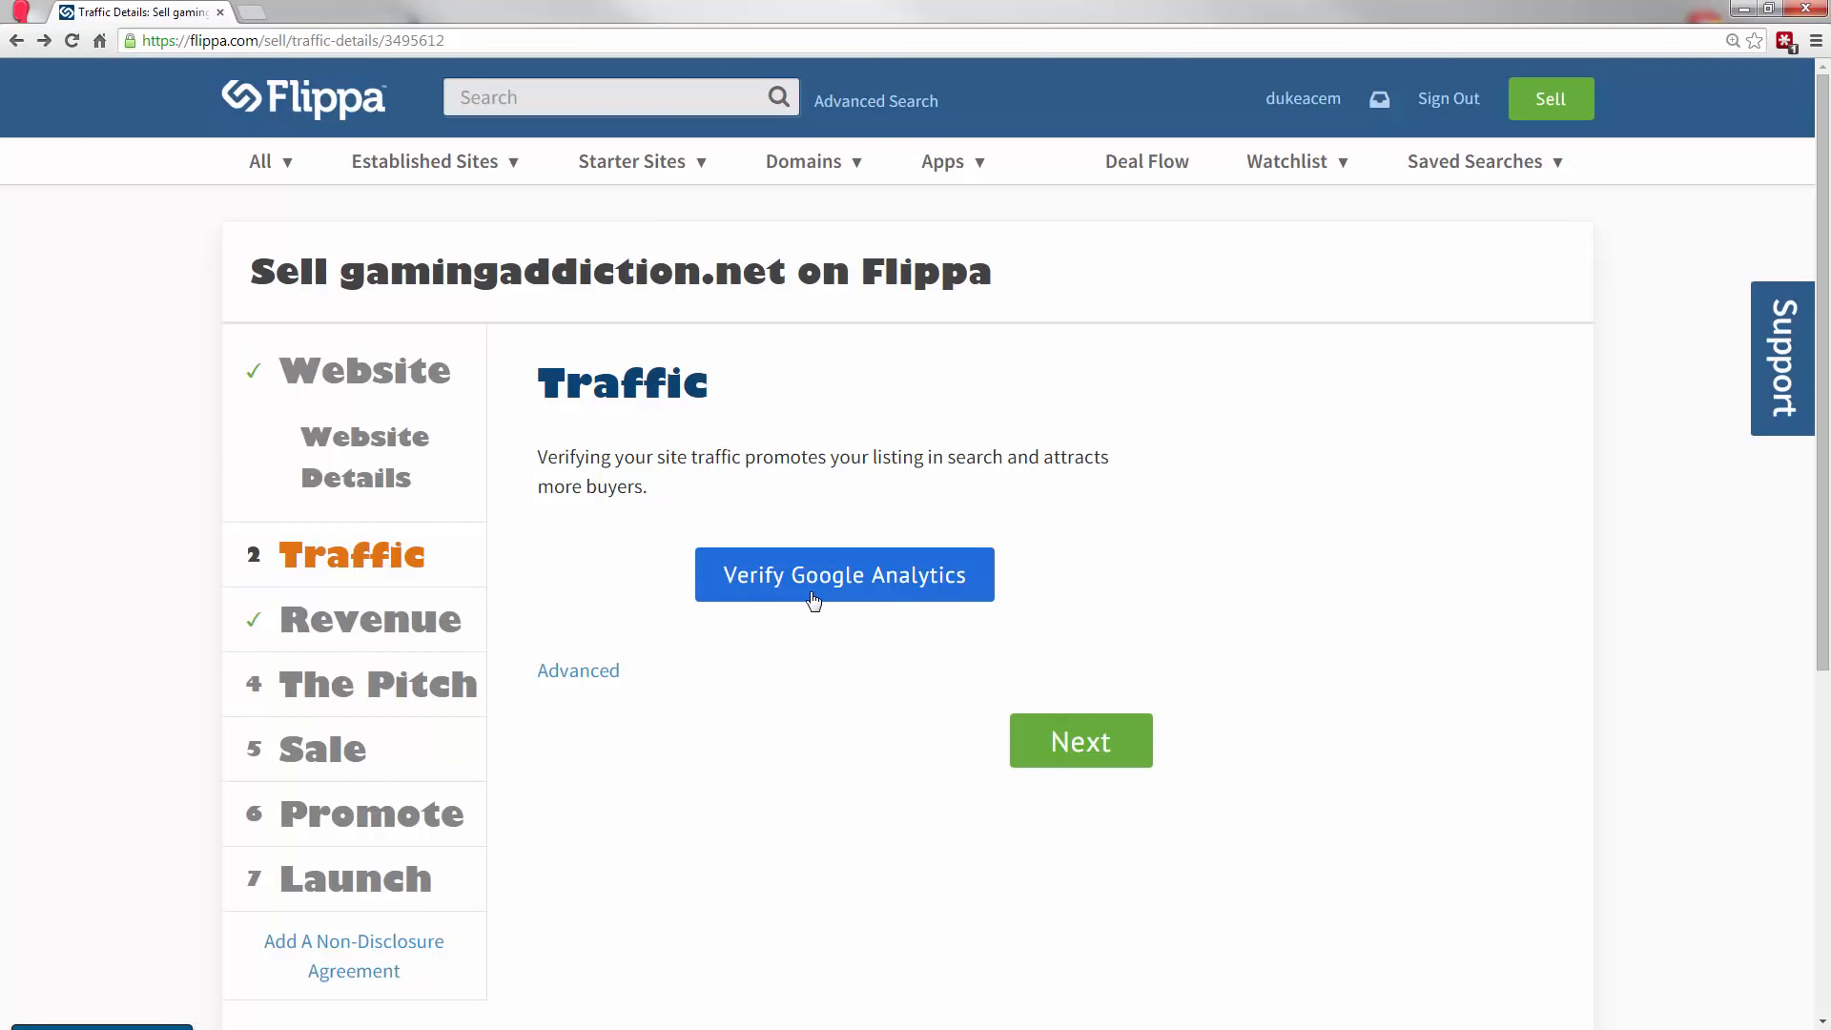
pyautogui.click(579, 671)
pyautogui.scroll(-2, 1048, 567)
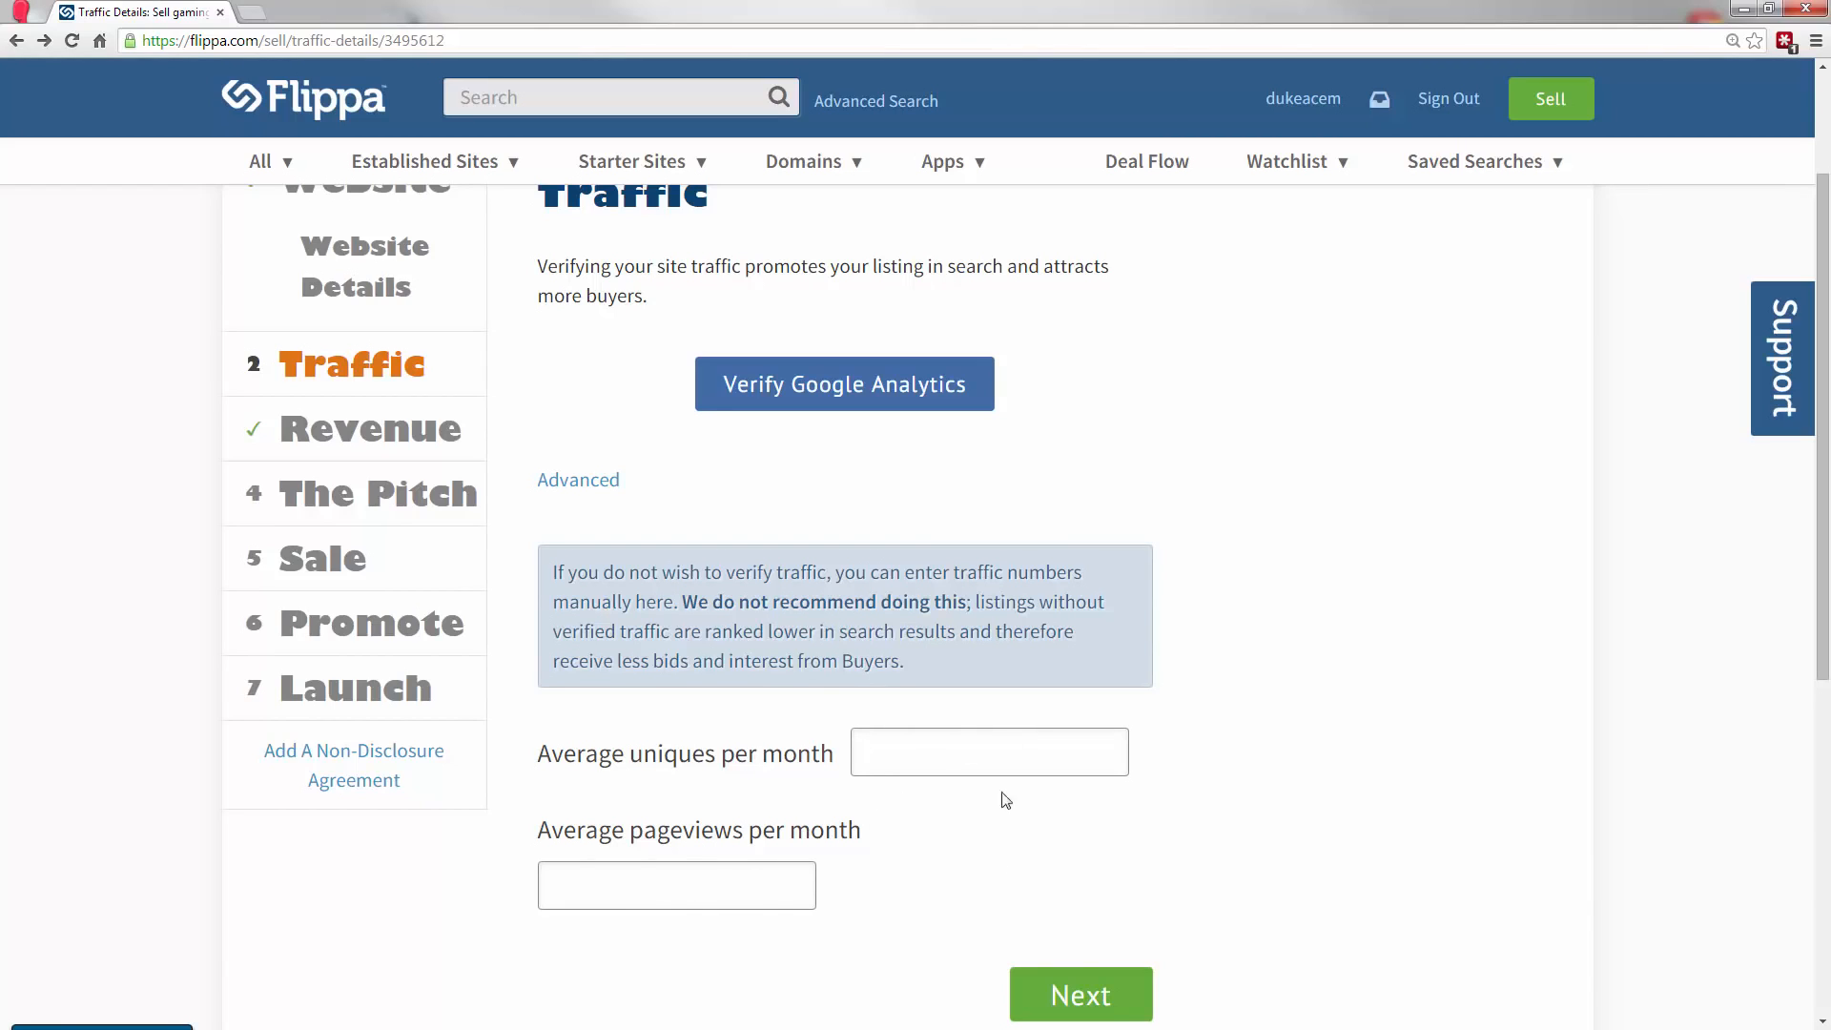
pyautogui.click(572, 486)
pyautogui.scroll(1, 916, 525)
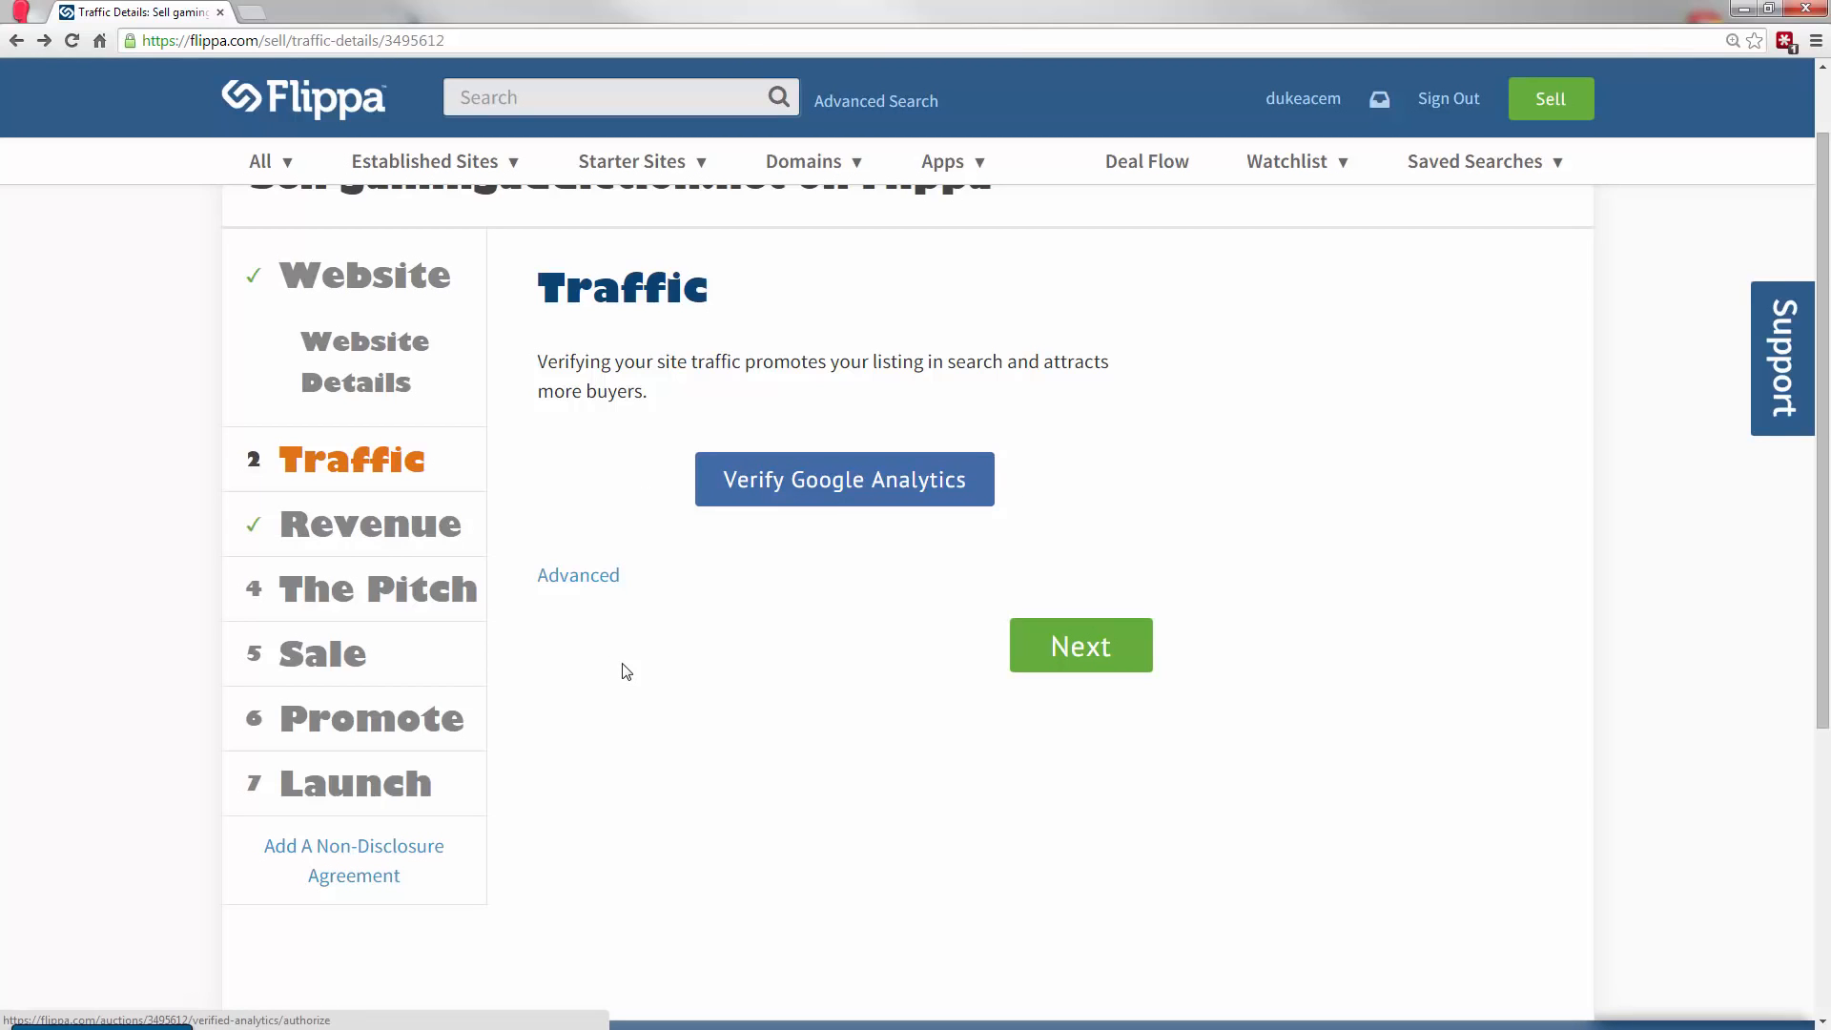
# In the Revenue section, switch revenue generation to Yes and back to No, then return to the Traffic section.
pyautogui.click(435, 542)
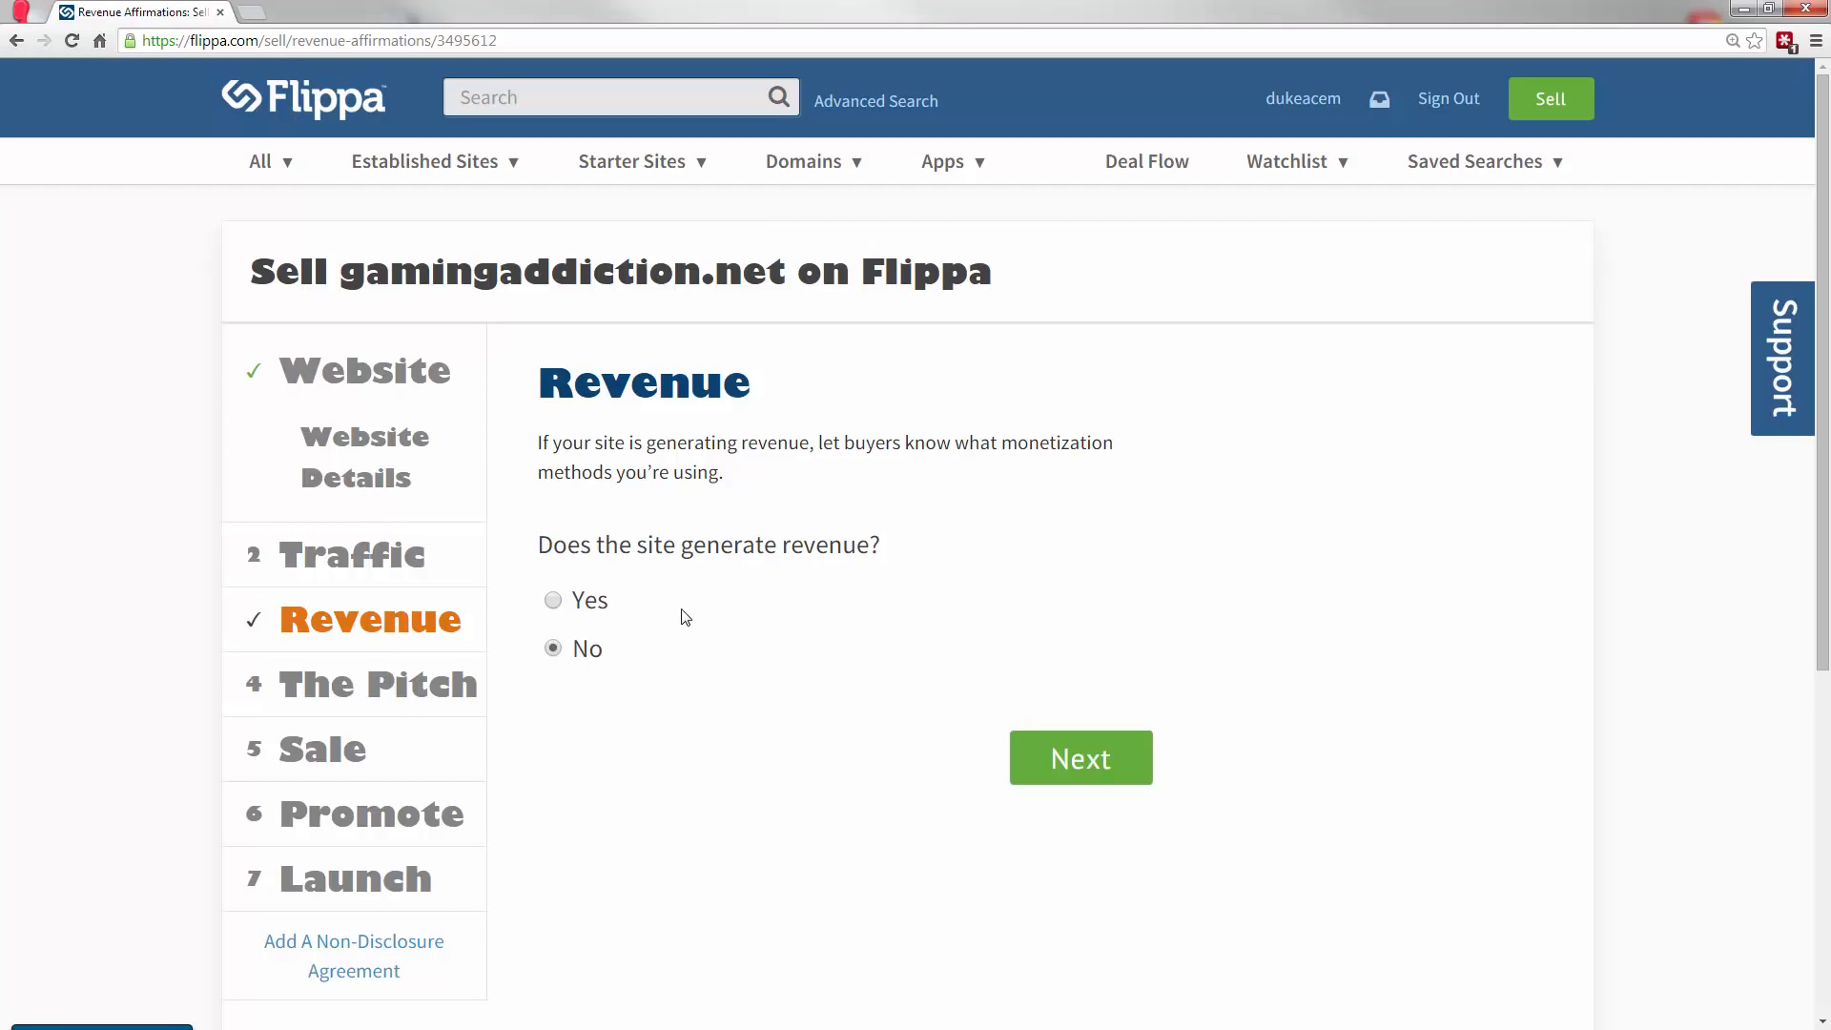
pyautogui.click(555, 601)
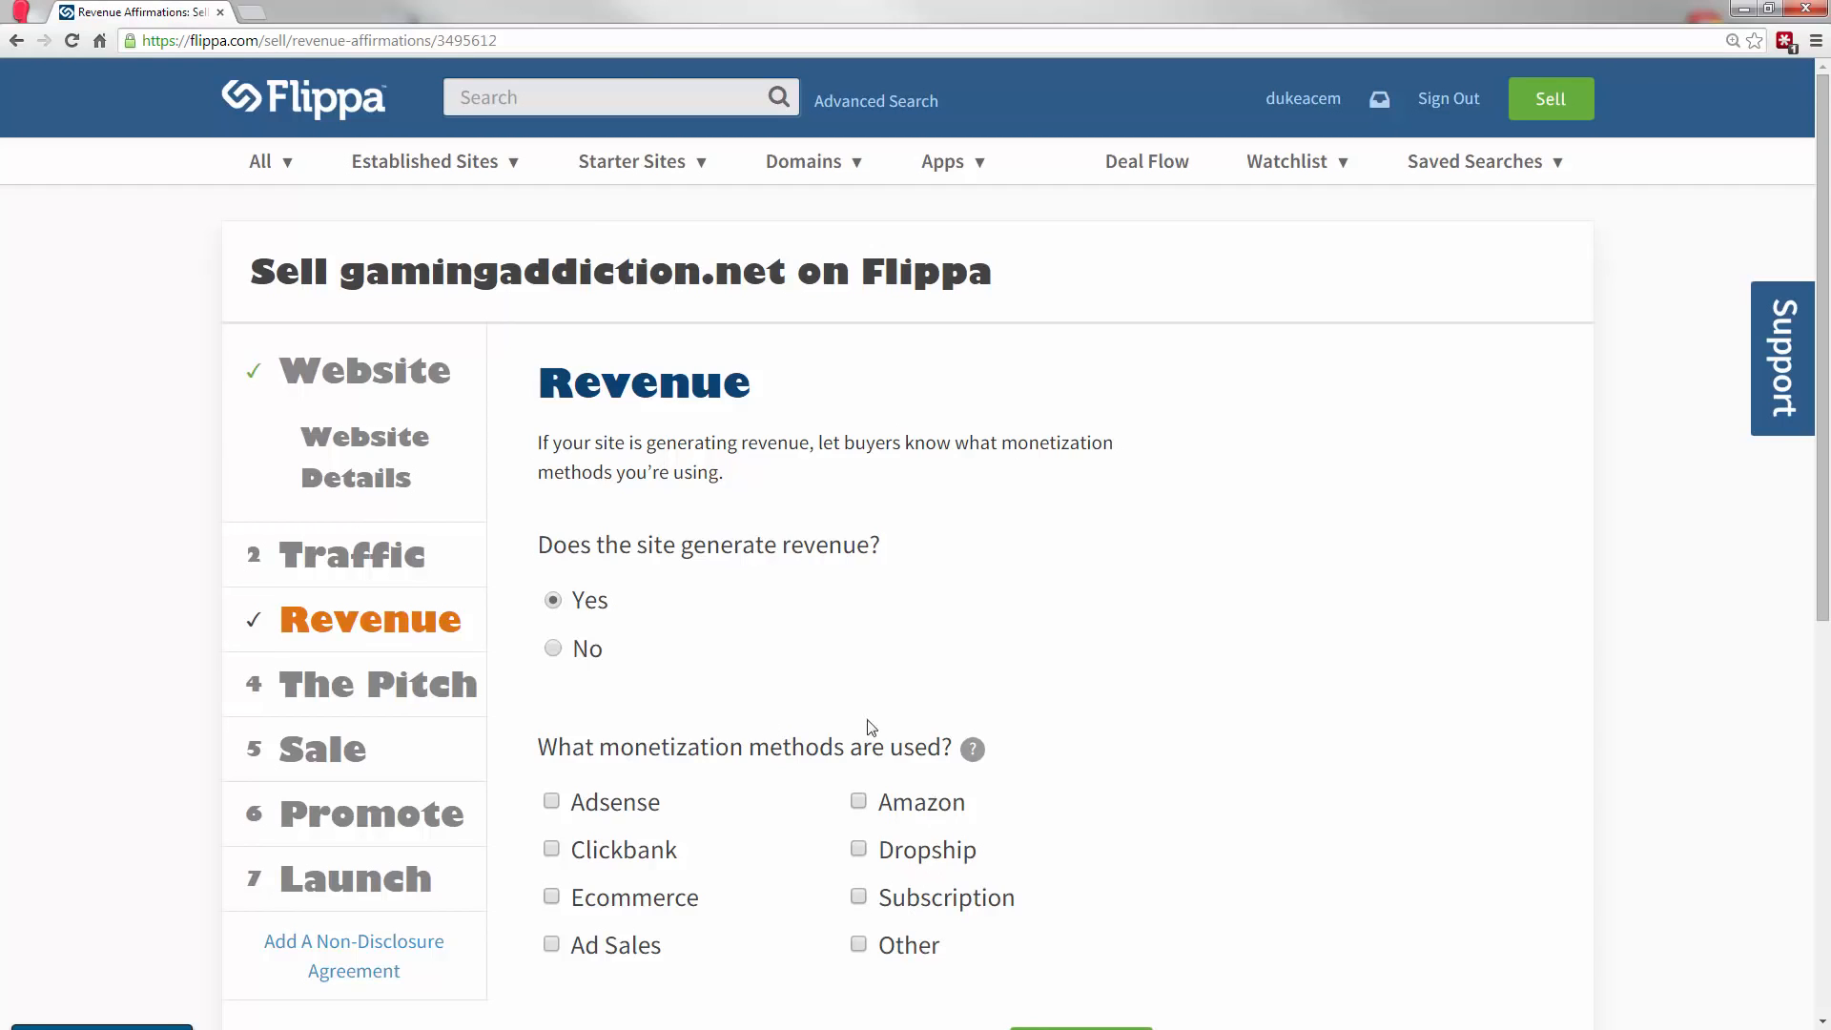
pyautogui.click(553, 650)
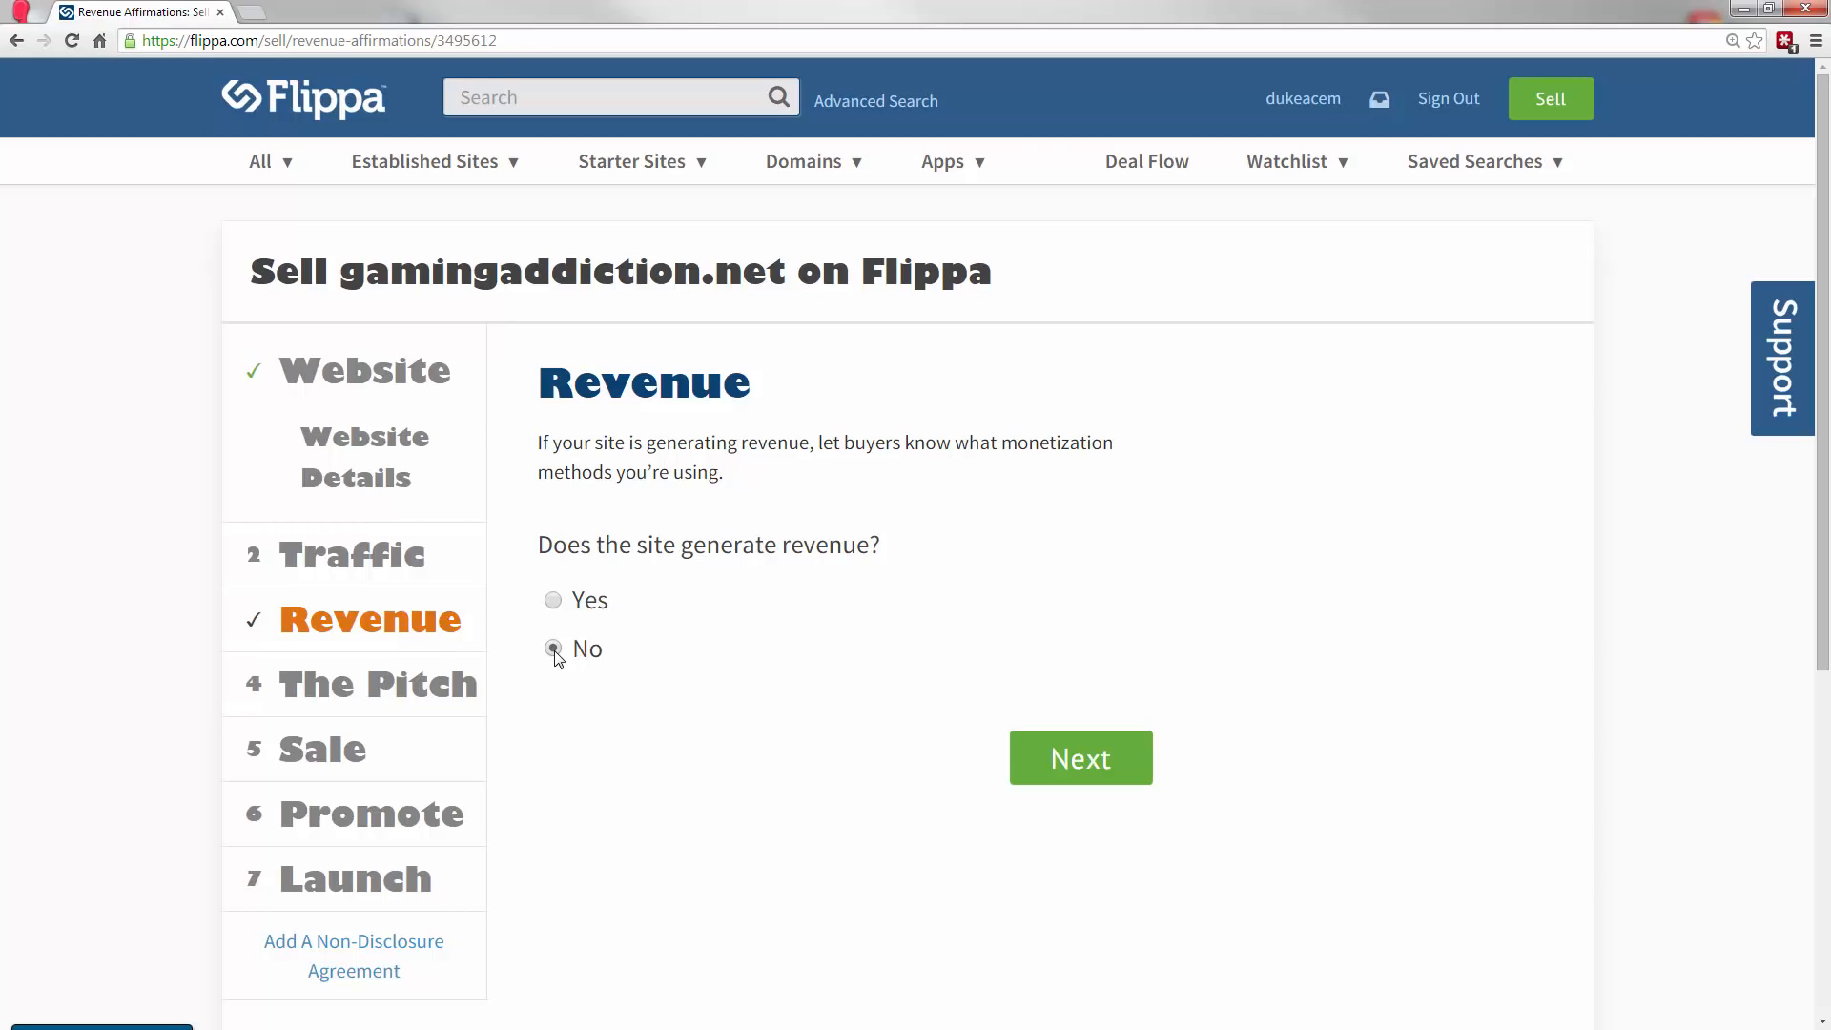
pyautogui.click(372, 557)
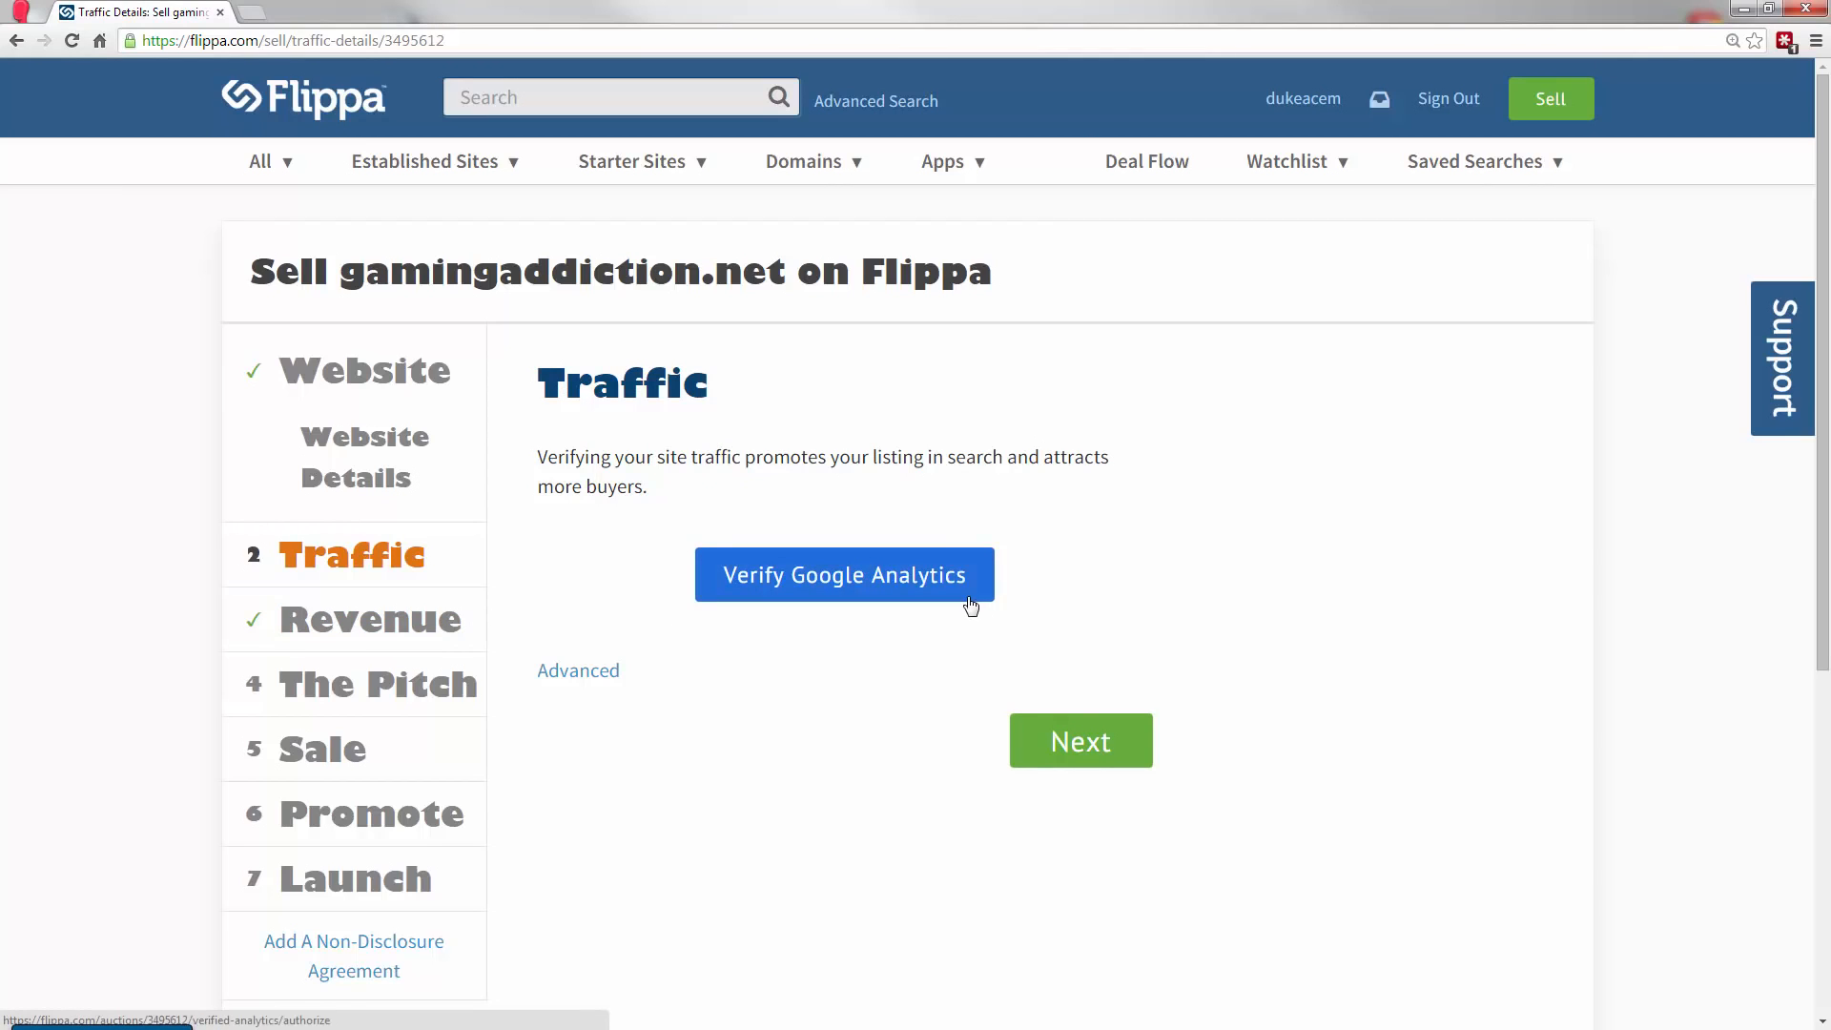
# Mark the site as generating revenue in the Revenue section, trying the Other monetization method and clearing it.
pyautogui.click(383, 610)
pyautogui.click(575, 610)
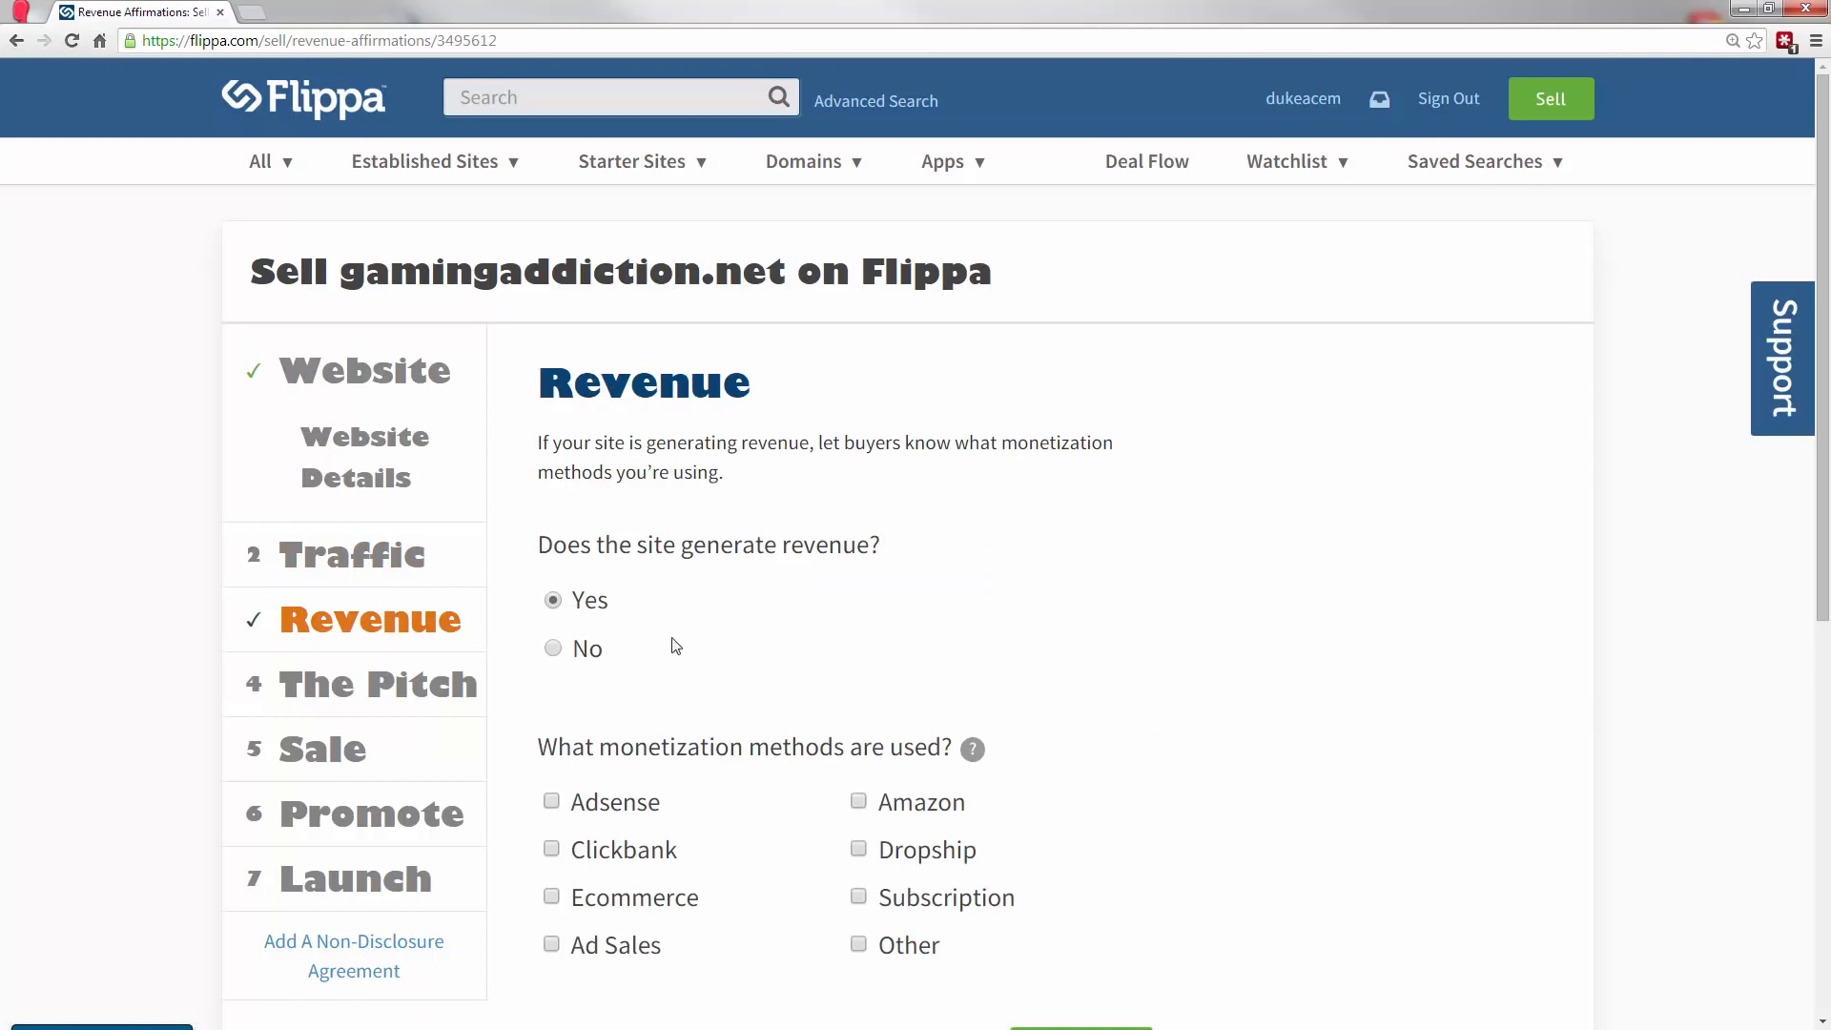
pyautogui.moveTo(1825, 345); pyautogui.dragTo(1823, 439)
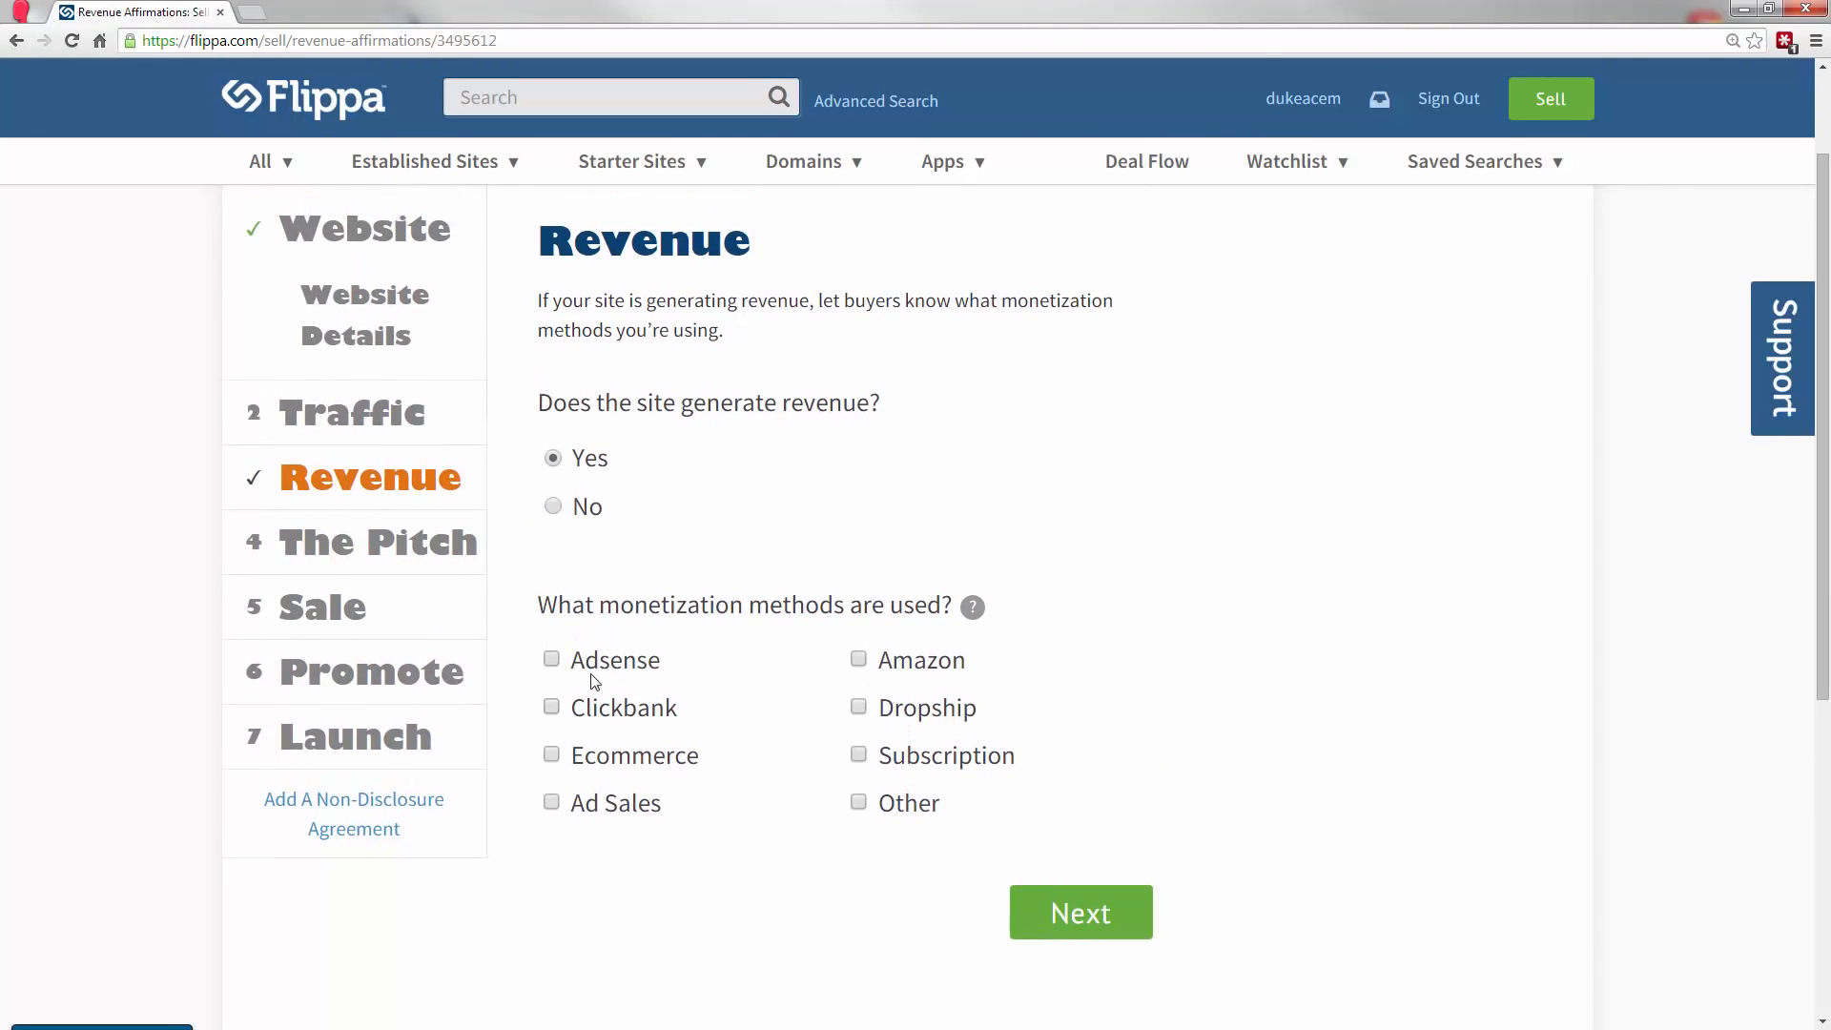
pyautogui.click(886, 806)
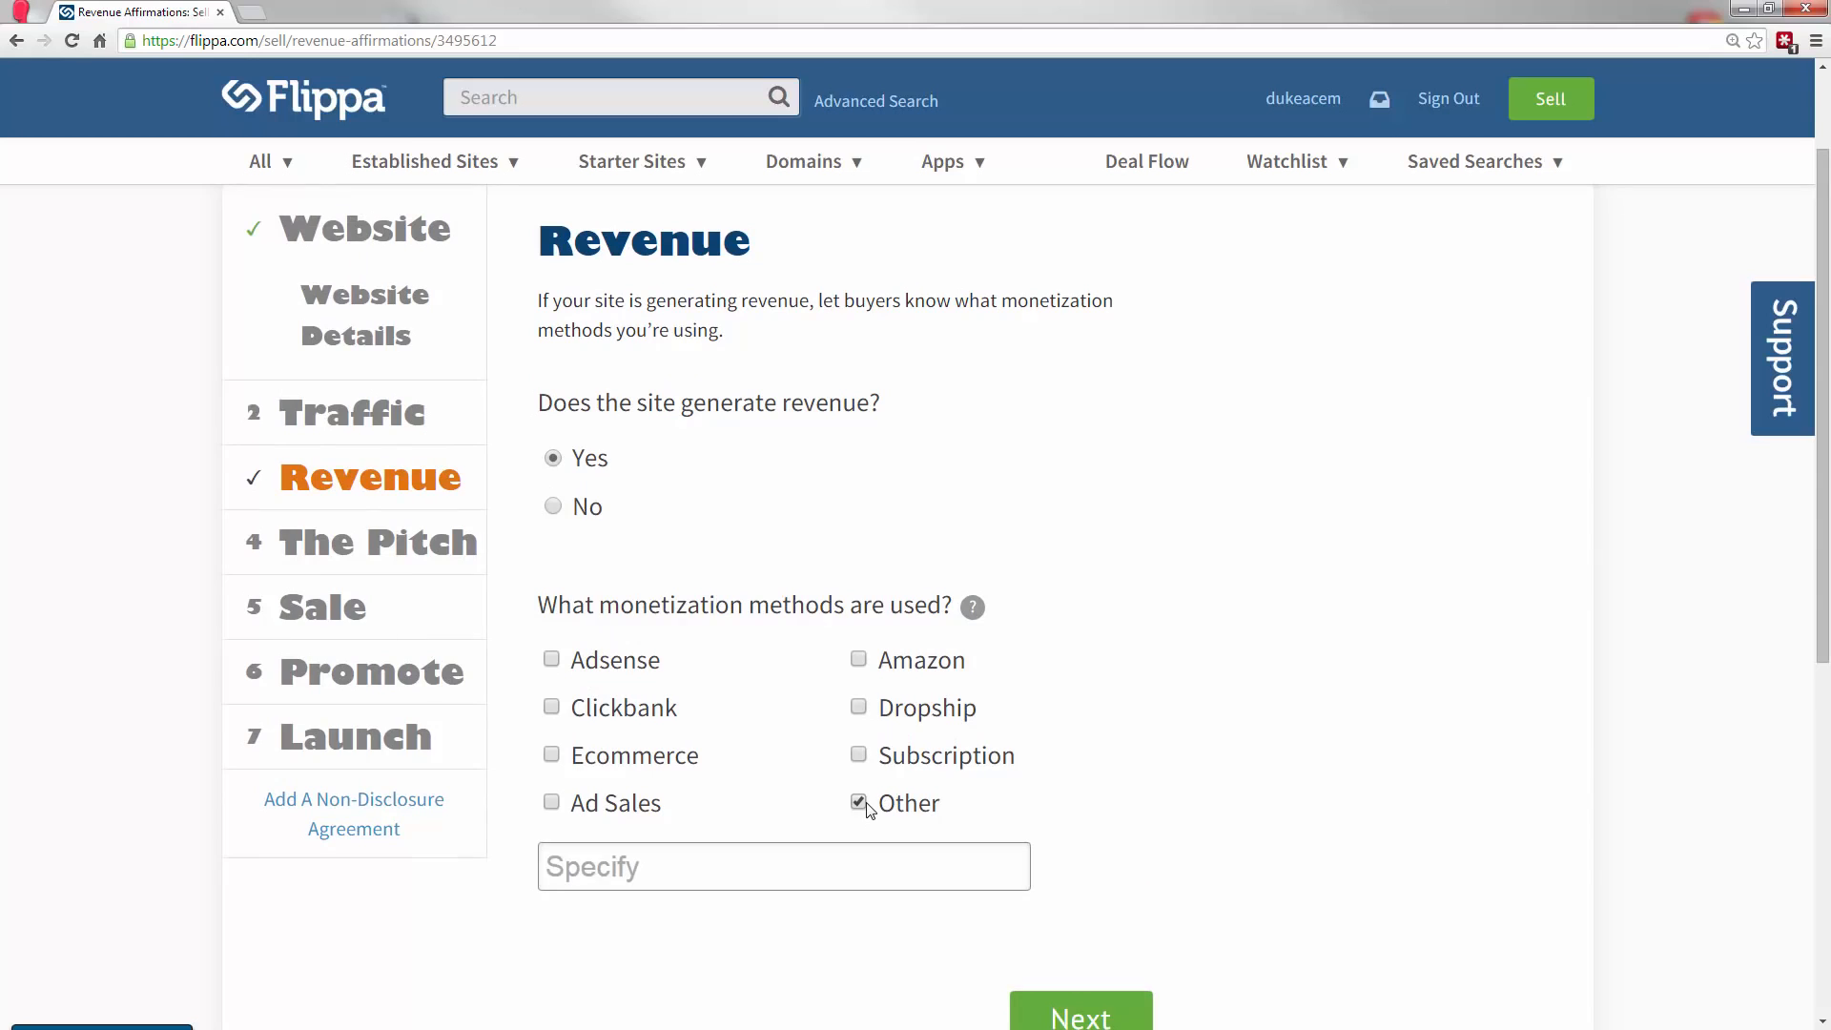
pyautogui.click(867, 810)
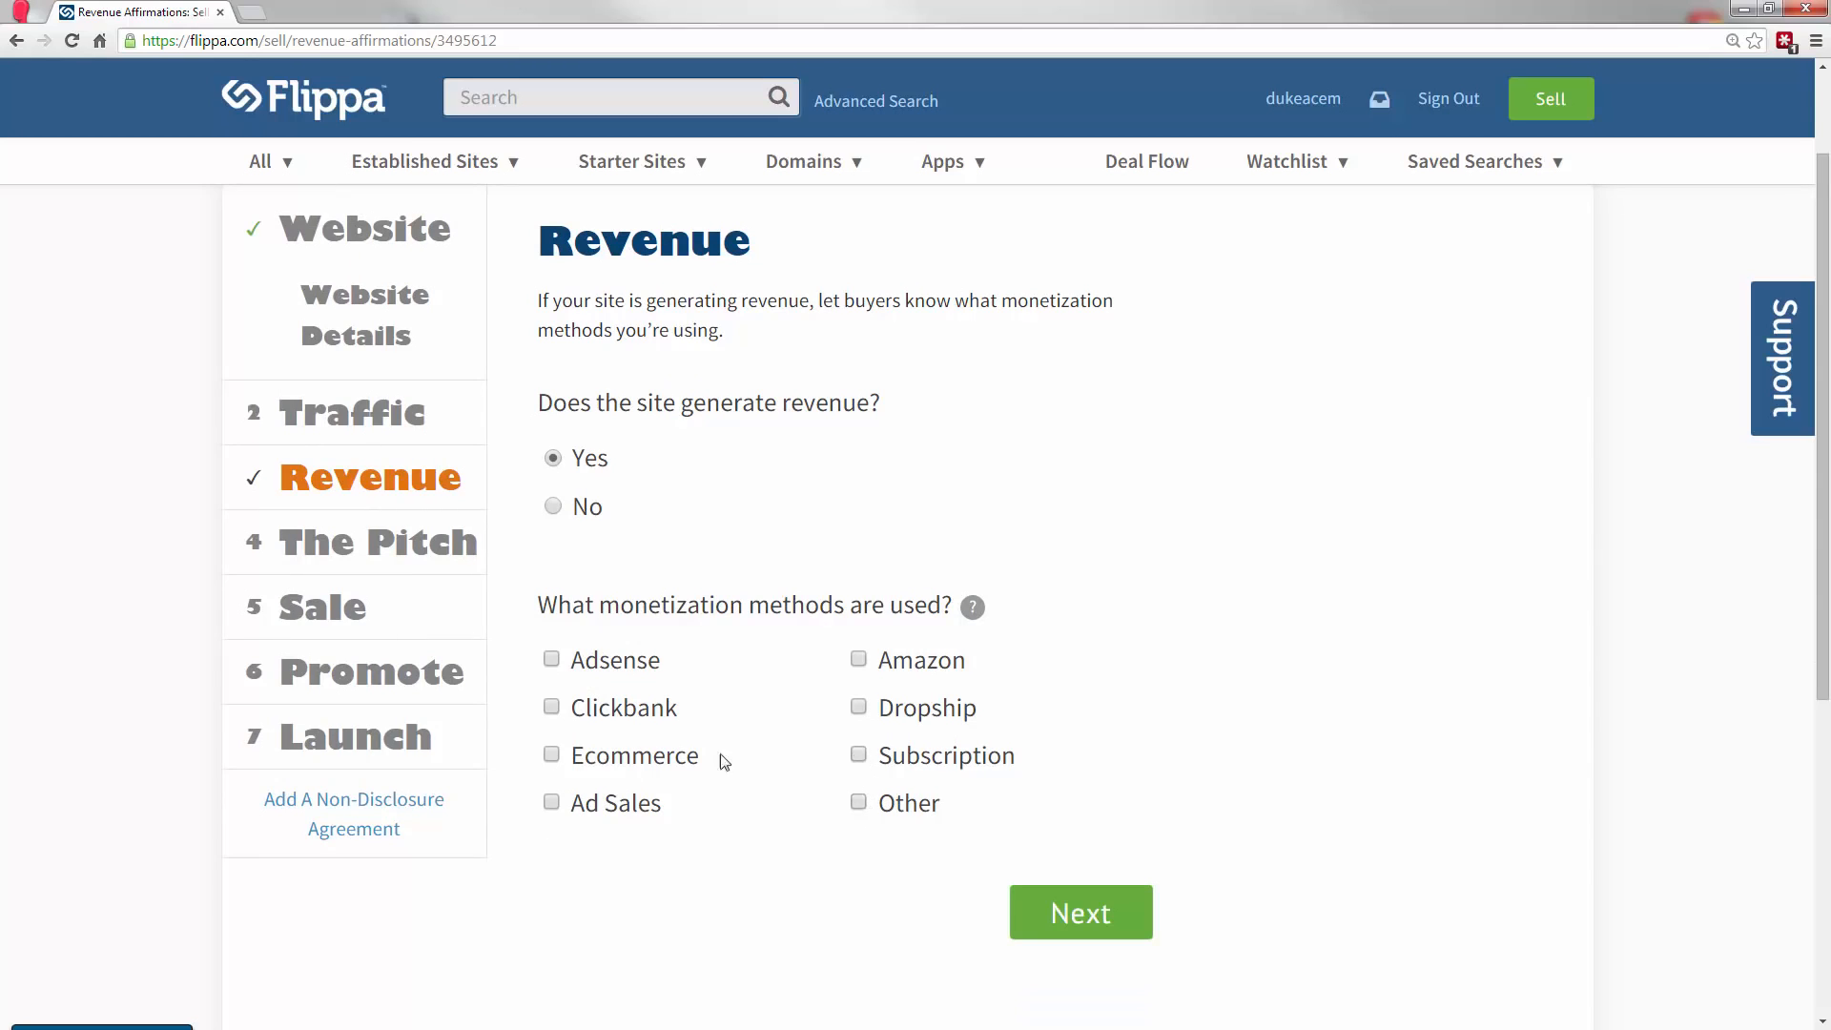
# Try out the Ecommerce, Ad Sales, Clickbank, Adsense, Amazon and Dropship monetization methods, leaving them all unselected.
pyautogui.click(641, 758)
pyautogui.click(607, 801)
pyautogui.click(625, 711)
pyautogui.click(631, 670)
pyautogui.click(923, 666)
pyautogui.click(920, 708)
pyautogui.click(590, 810)
pyautogui.click(607, 753)
pyautogui.click(622, 707)
pyautogui.click(622, 667)
pyautogui.click(930, 665)
pyautogui.click(911, 722)
# Open The Pitch section and review its Tagline, Summary and Description fields.
pyautogui.click(364, 551)
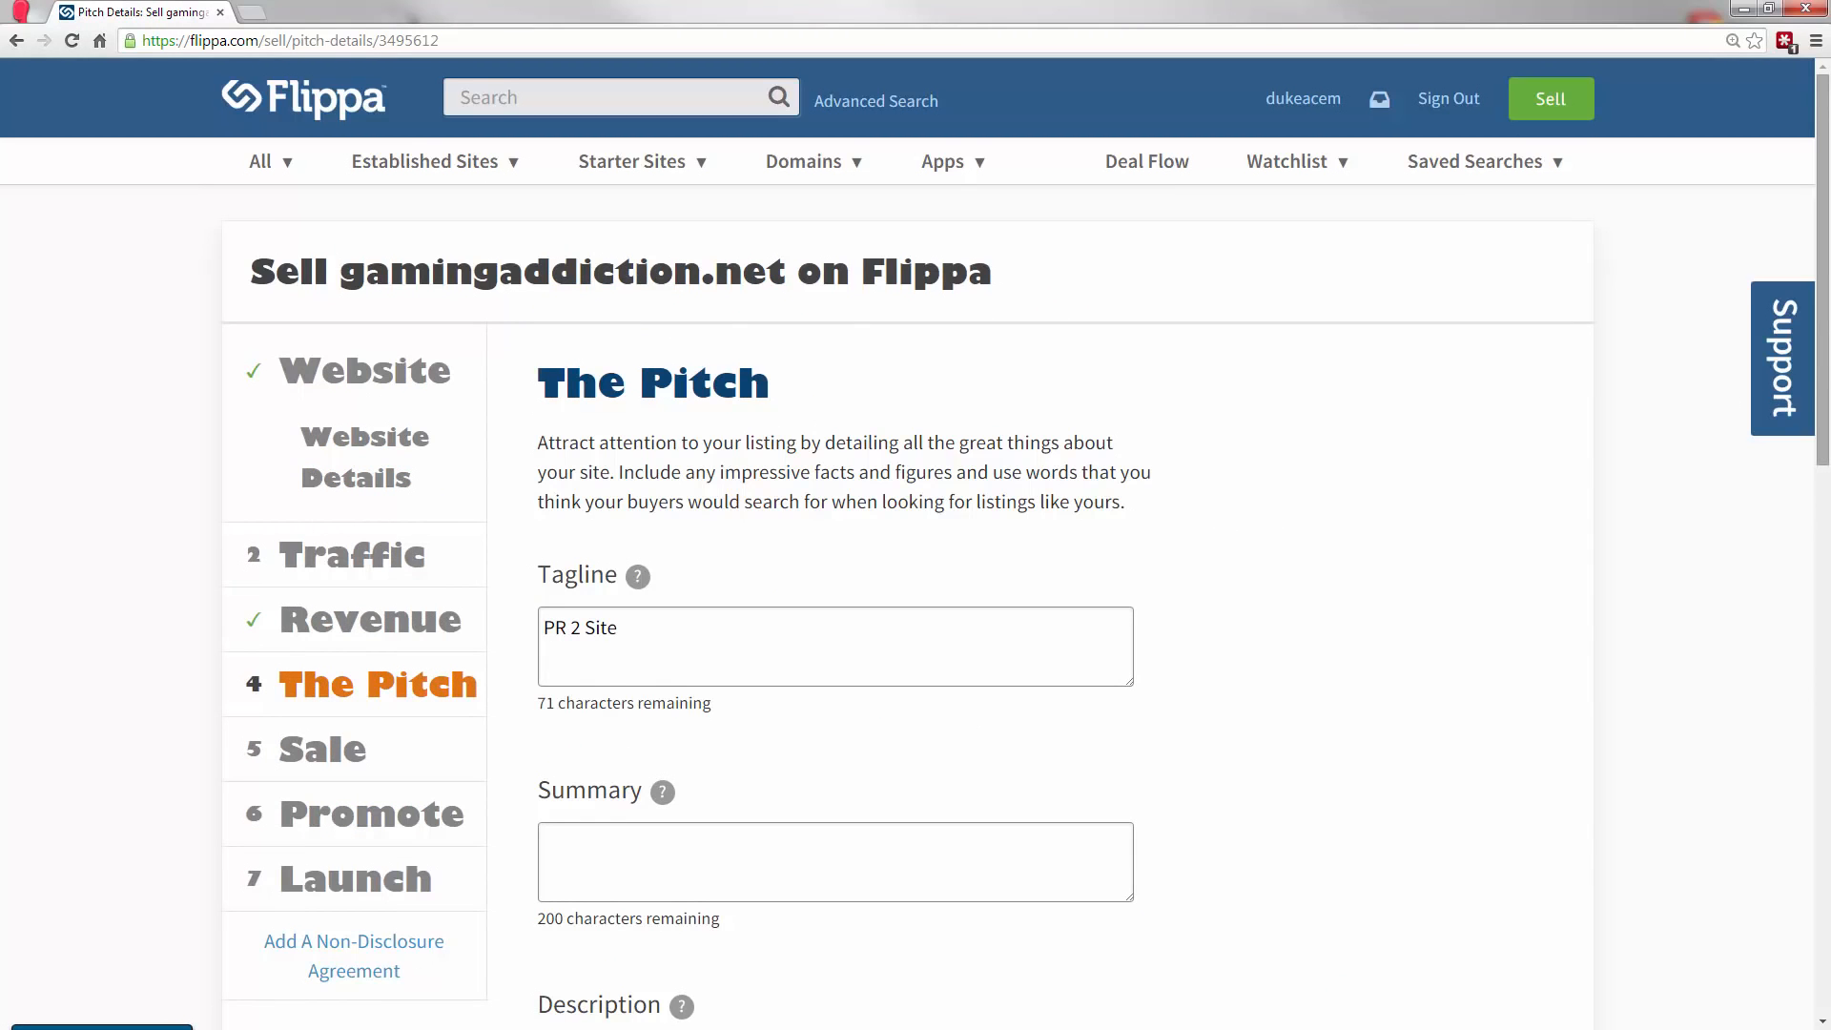
pyautogui.scroll(-2, 1821, 360)
pyautogui.scroll(-3, 1821, 360)
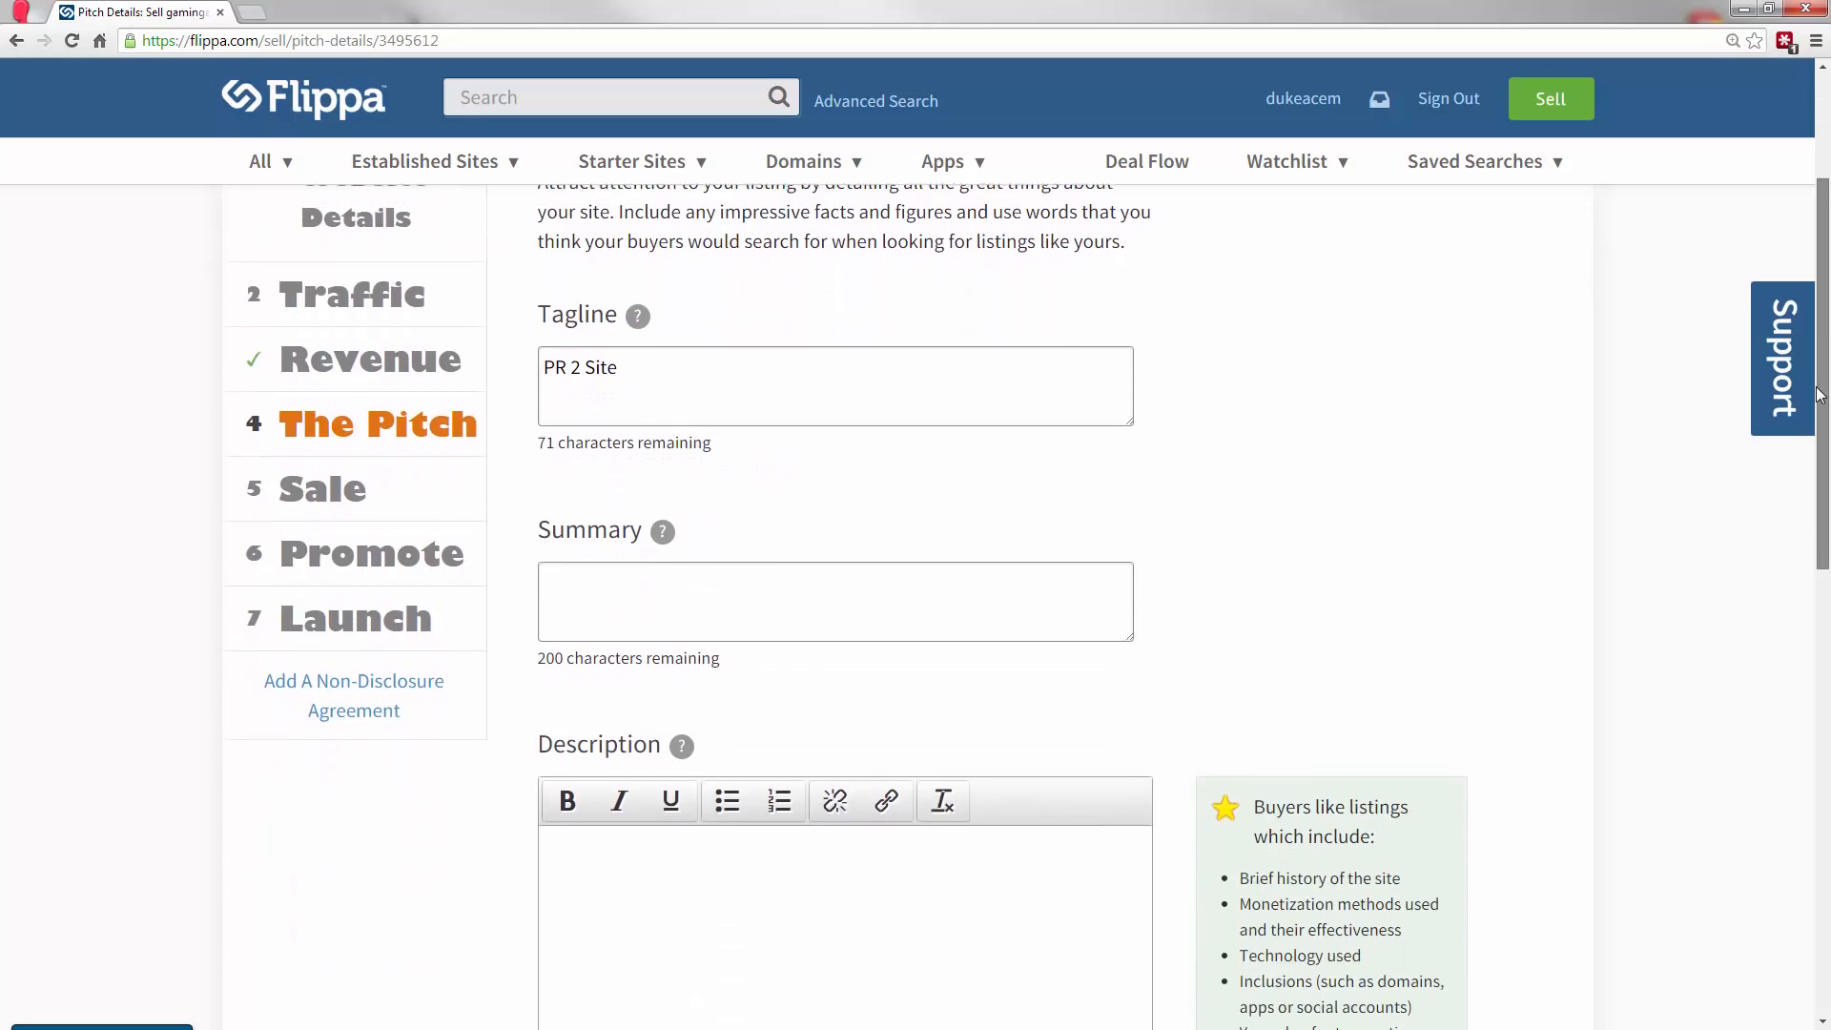
pyautogui.scroll(-1, 1811, 476)
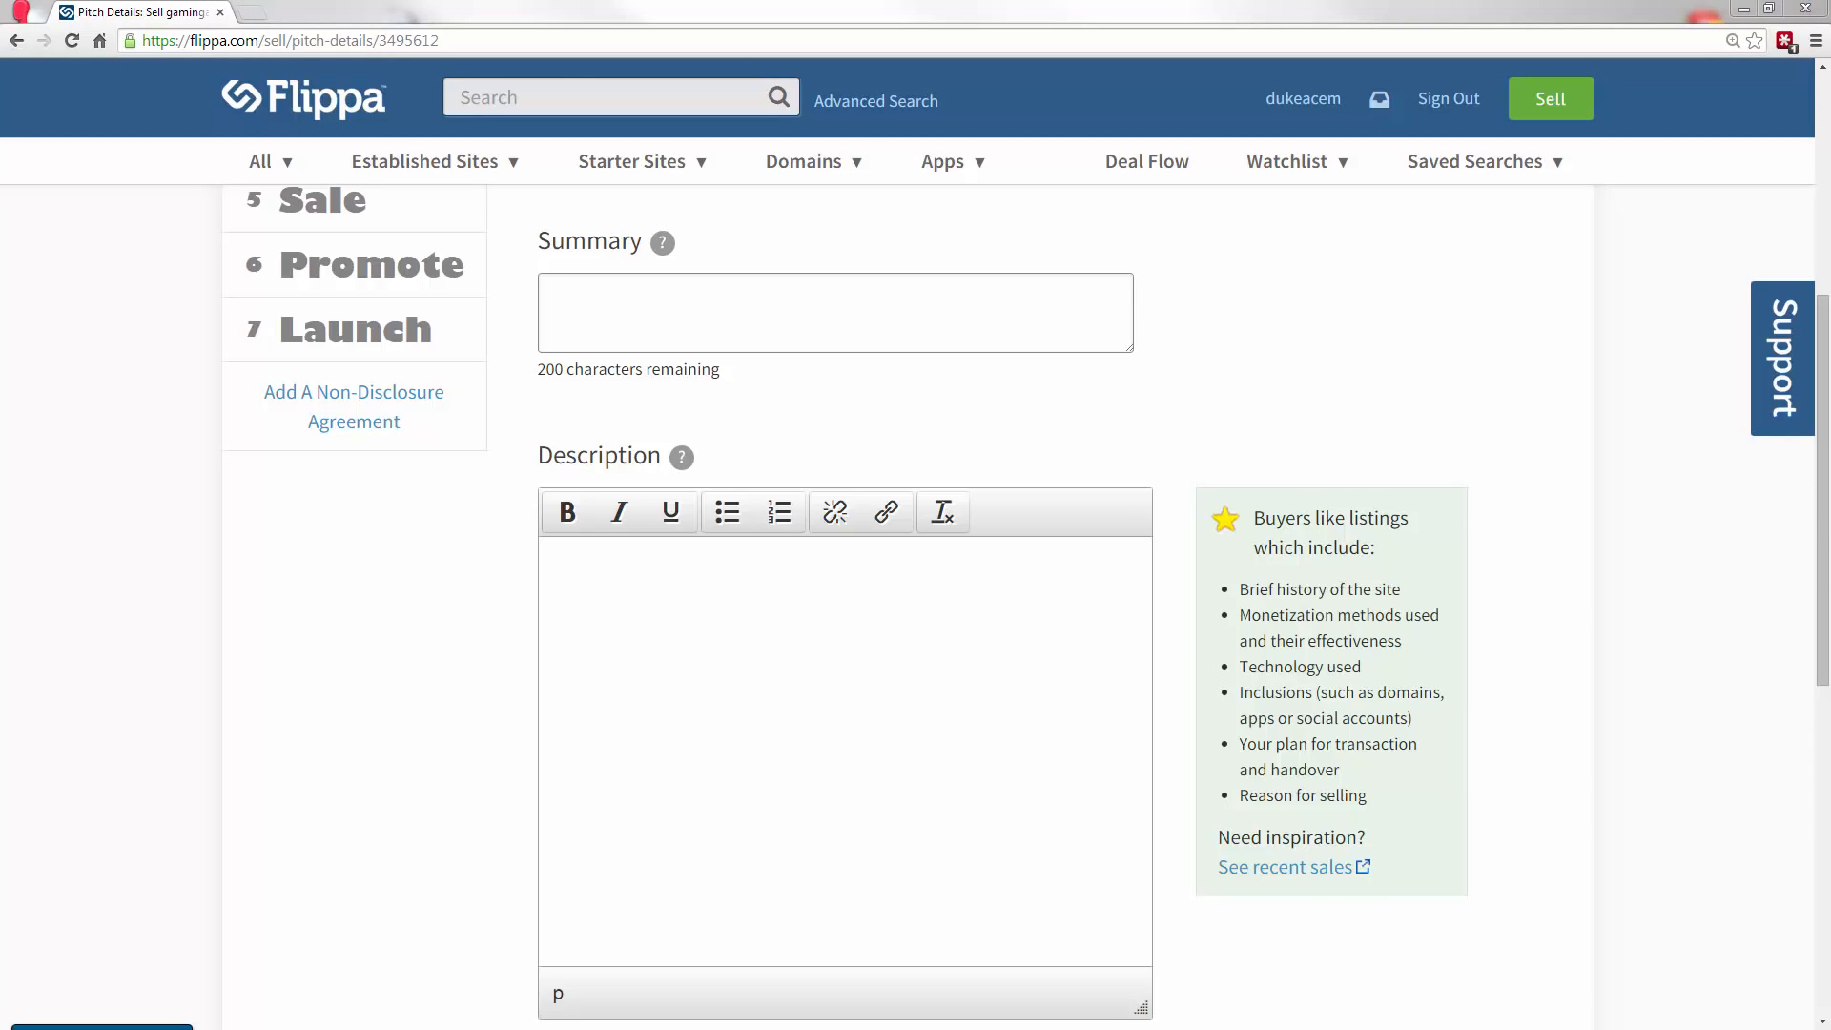
# Bring up the banwork.com listing and compare its Seller's Notes with the Description field of The Pitch.
pyautogui.moveTo(2, 8); pyautogui.dragTo(293, 4)
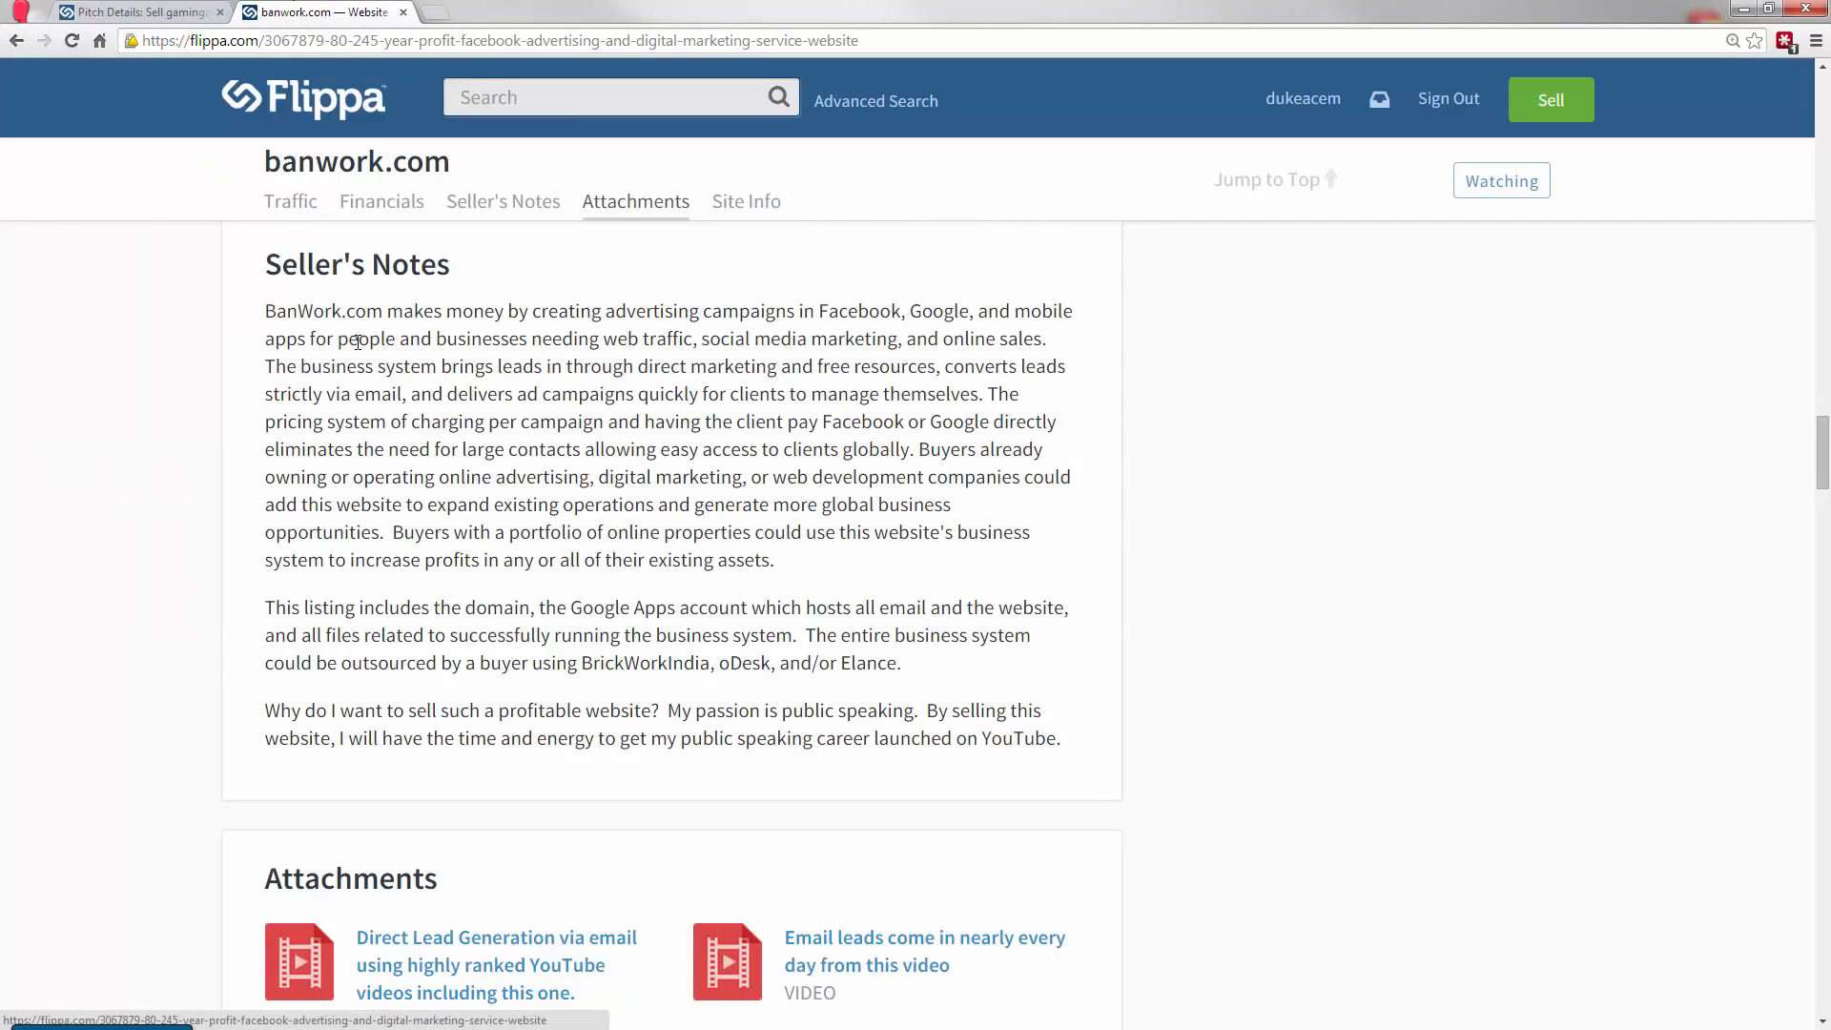
pyautogui.click(166, 11)
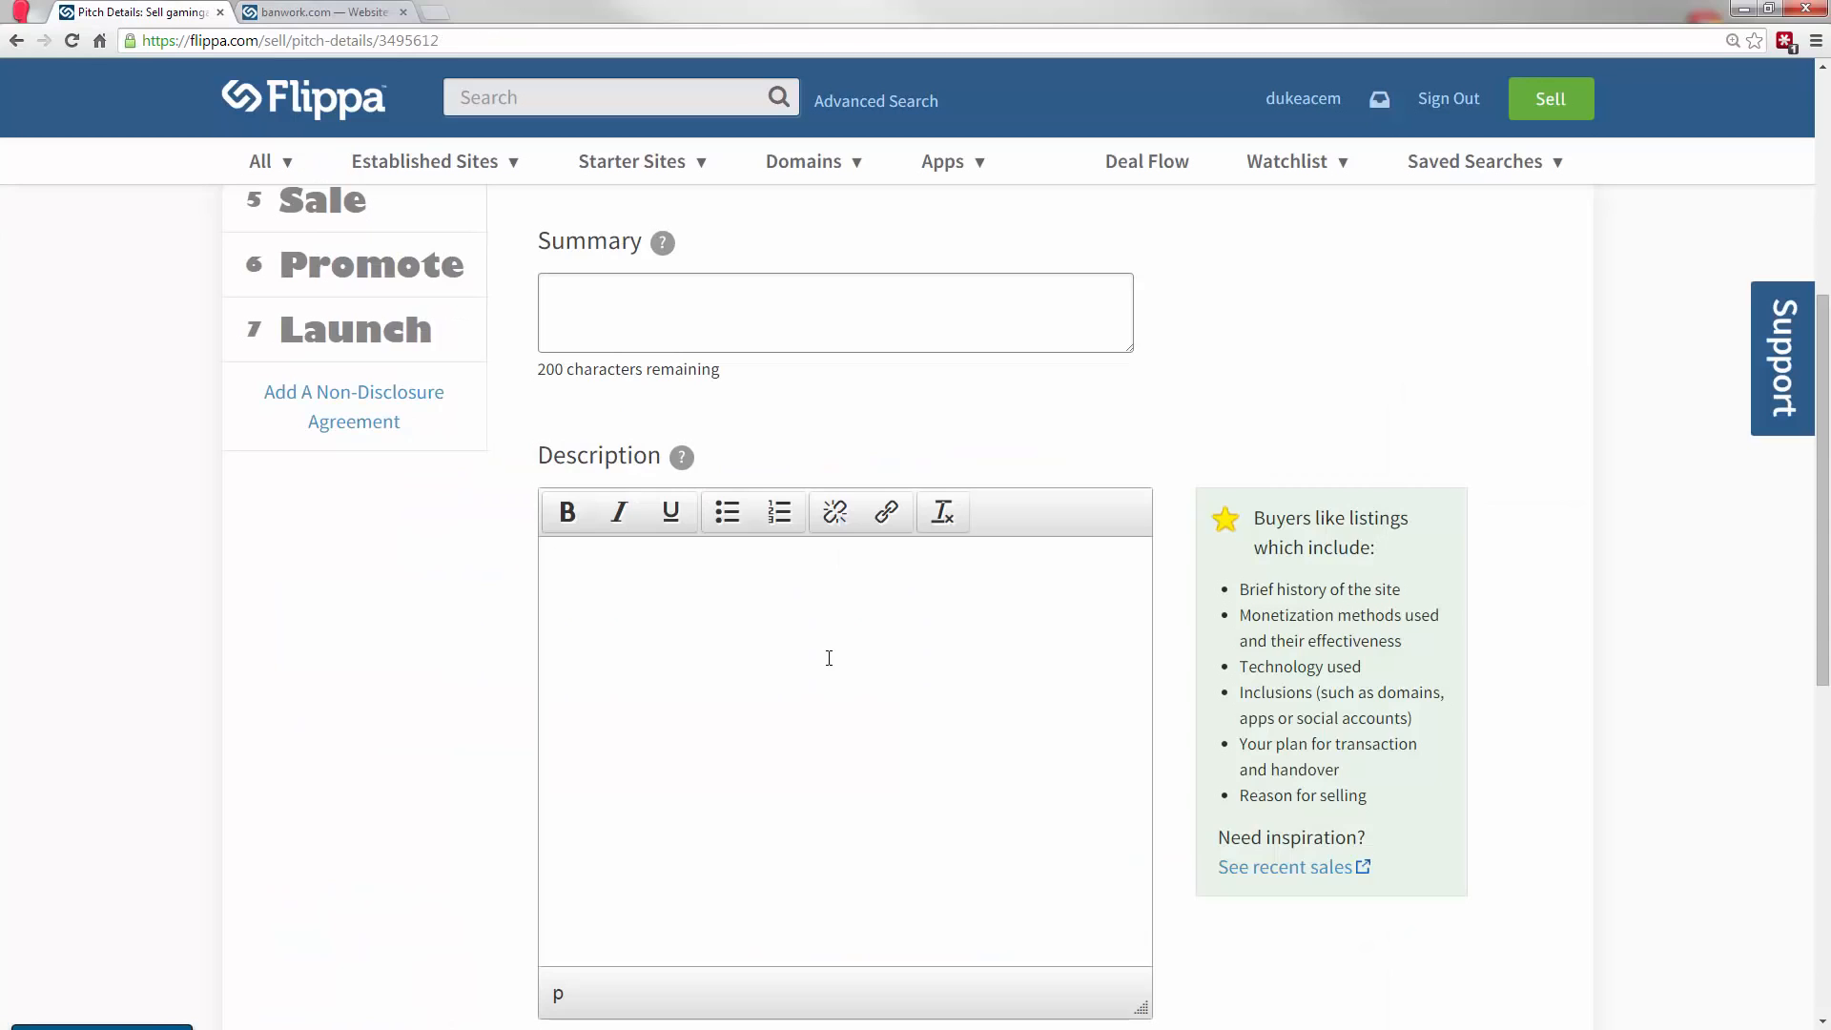
pyautogui.click(828, 658)
pyautogui.click(345, 12)
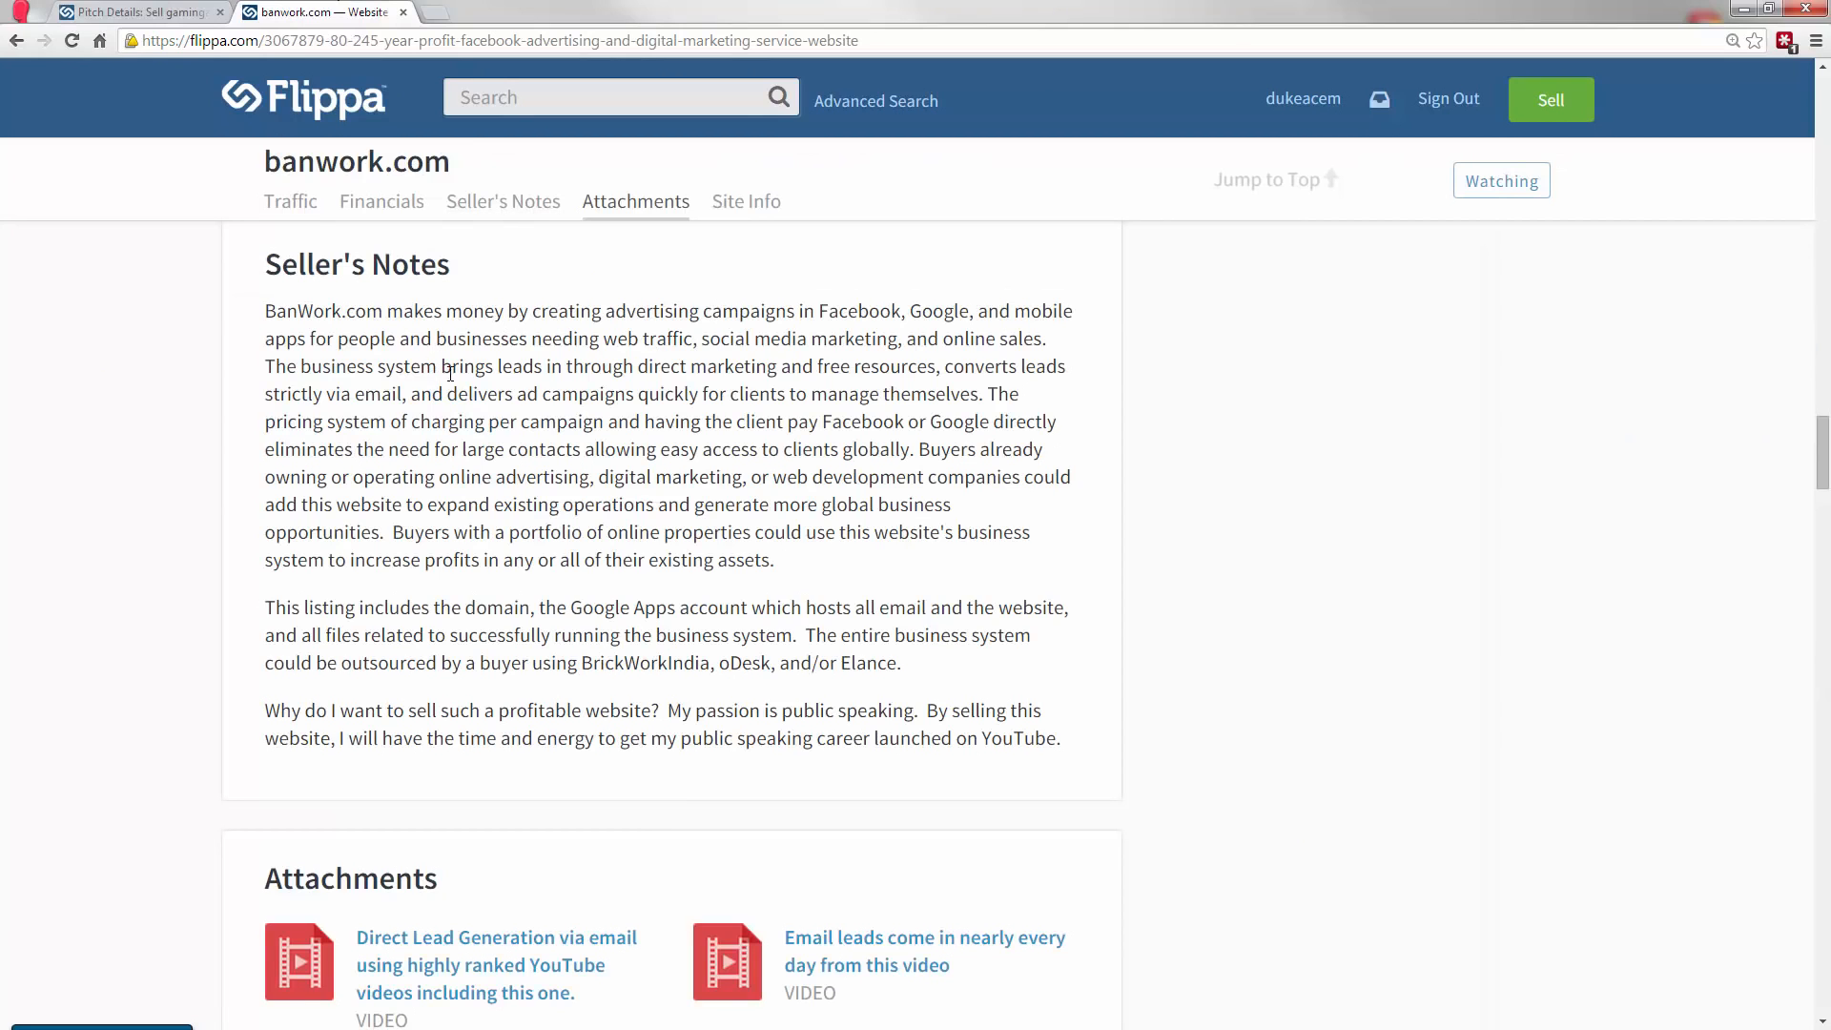
pyautogui.click(195, 11)
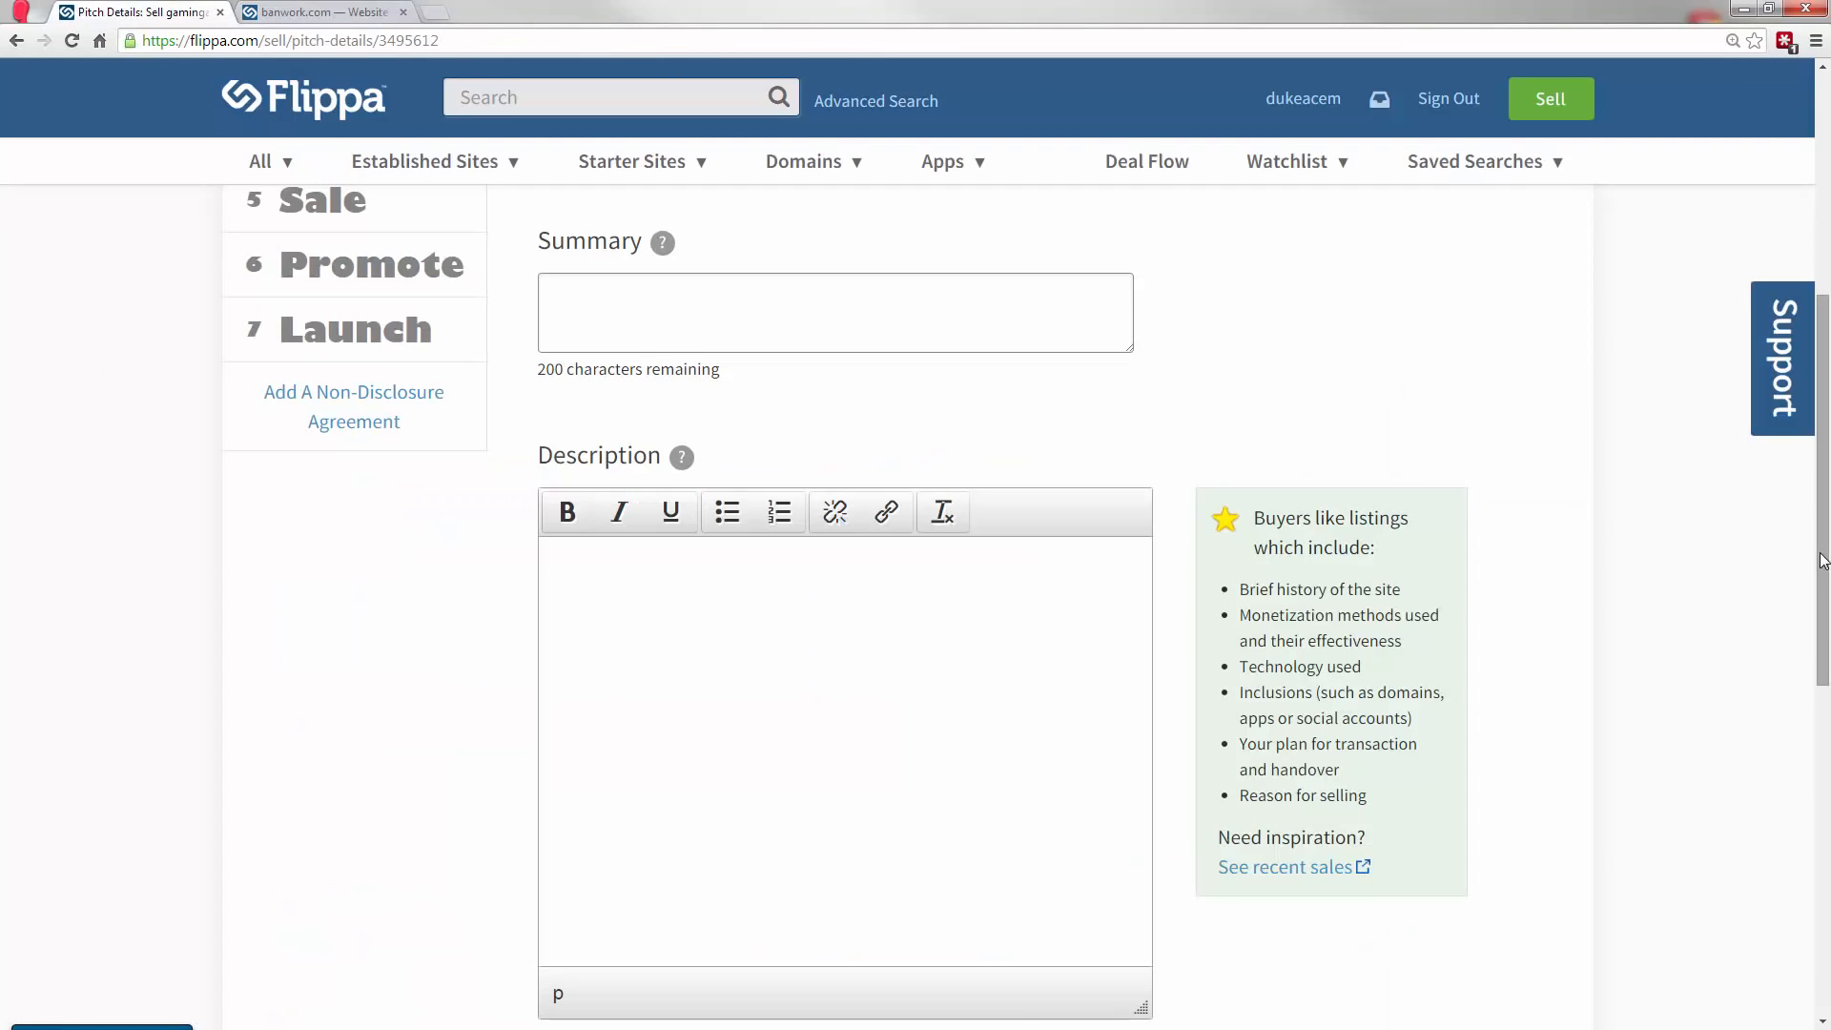
pyautogui.moveTo(1820, 550); pyautogui.dragTo(1828, 401)
# Examine the headline and At a glance details of the banwork.com listing alongside the Tagline and Summary fields of The Pitch.
pyautogui.hotkey('ctrl', 'Tab')
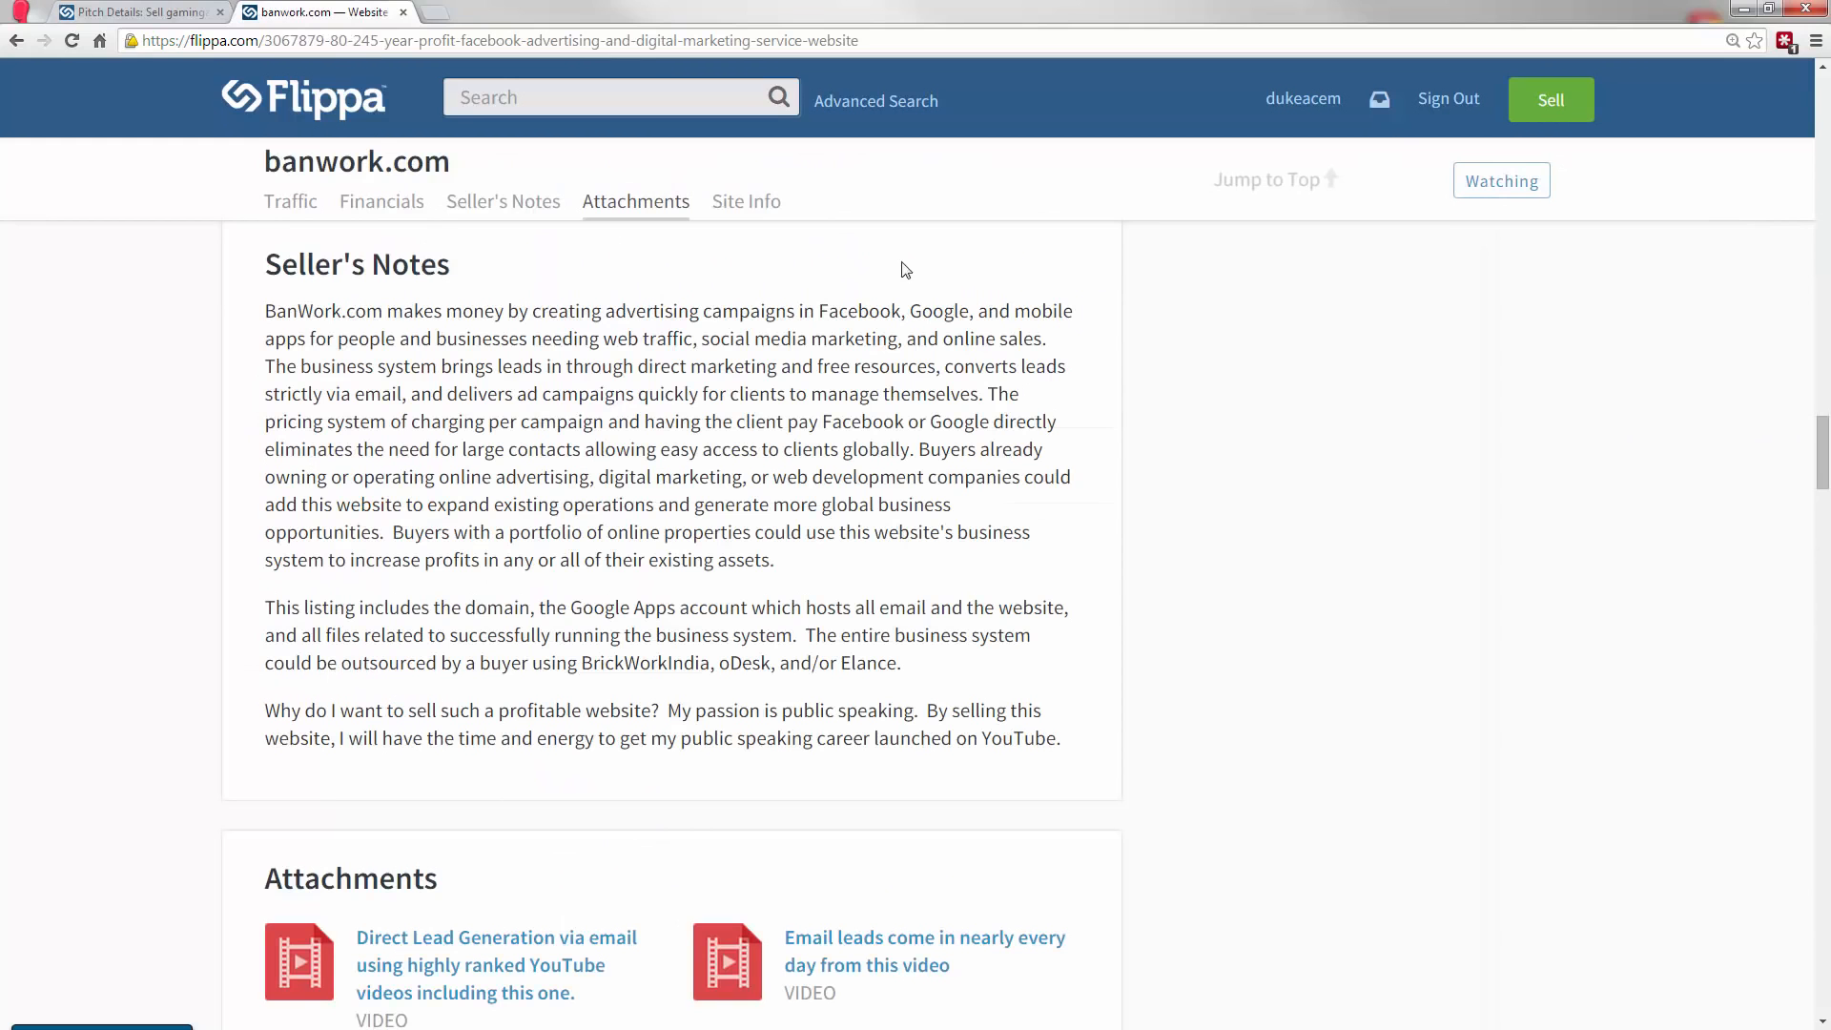
pyautogui.moveTo(1827, 497); pyautogui.dragTo(1821, 169)
pyautogui.scroll(-5, 1401, 276)
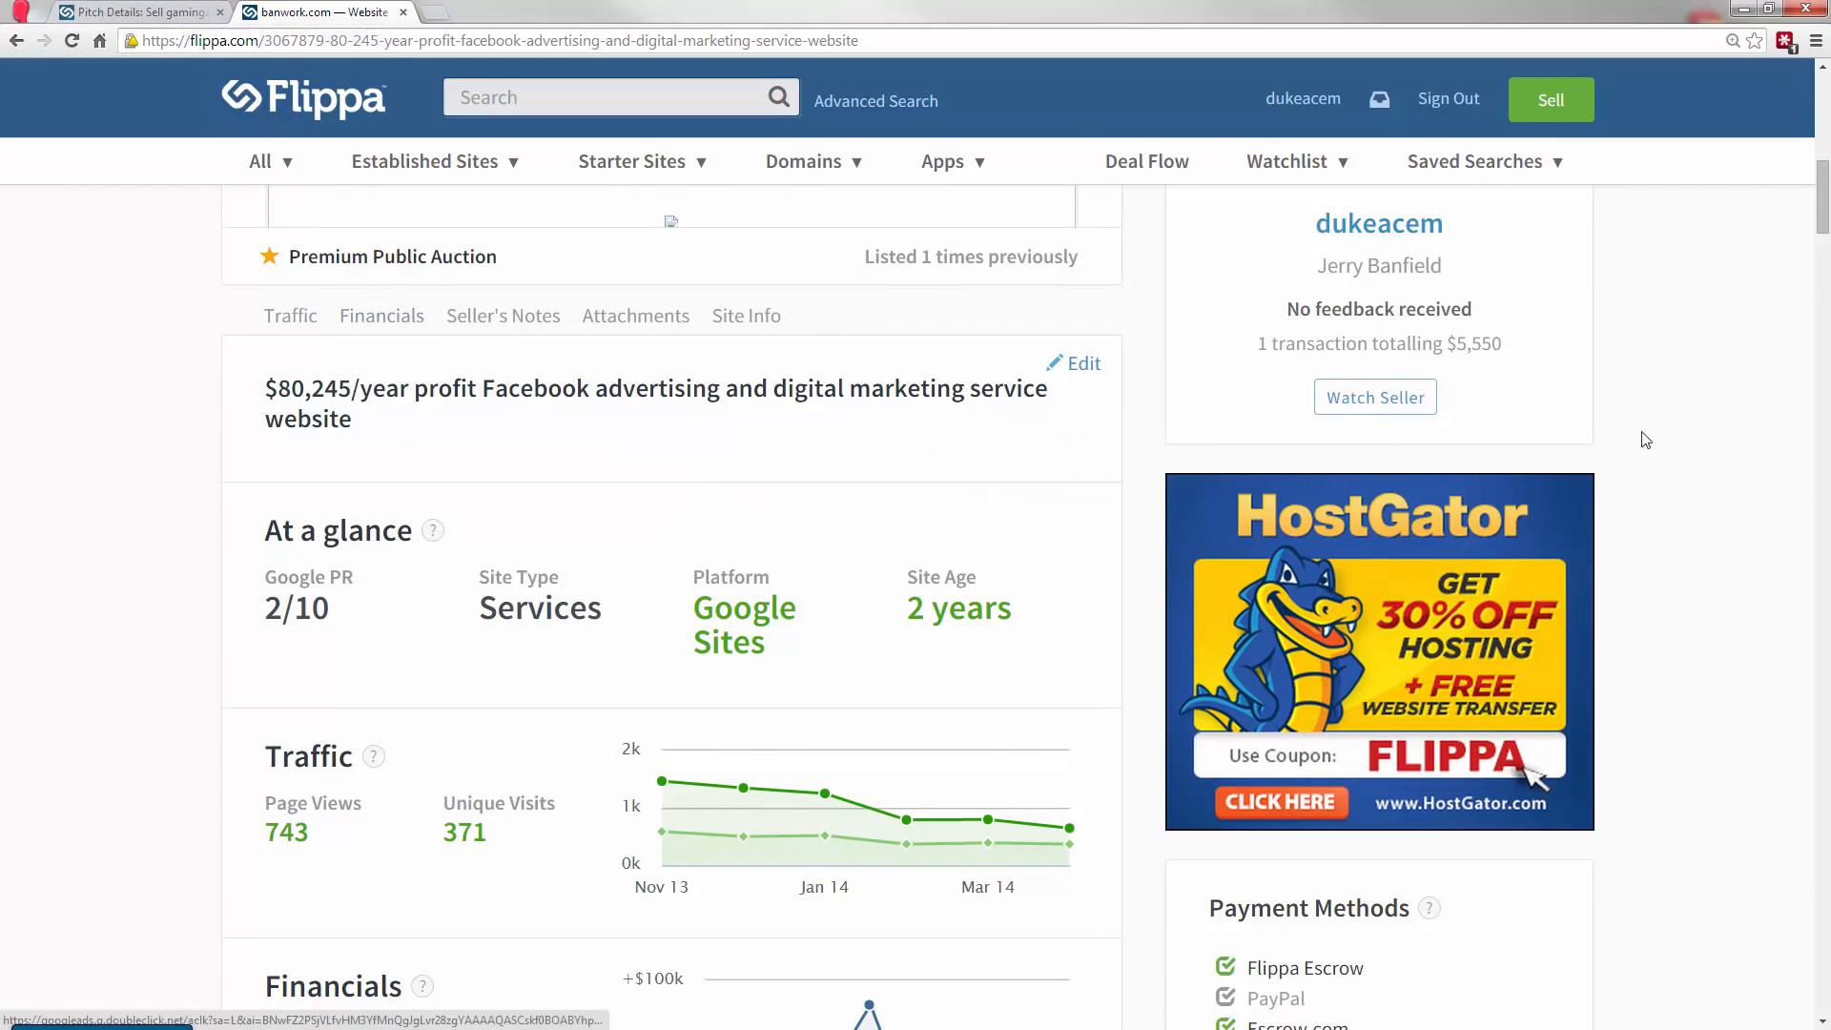
pyautogui.hotkey('ctrl', 'shift', 'Tab')
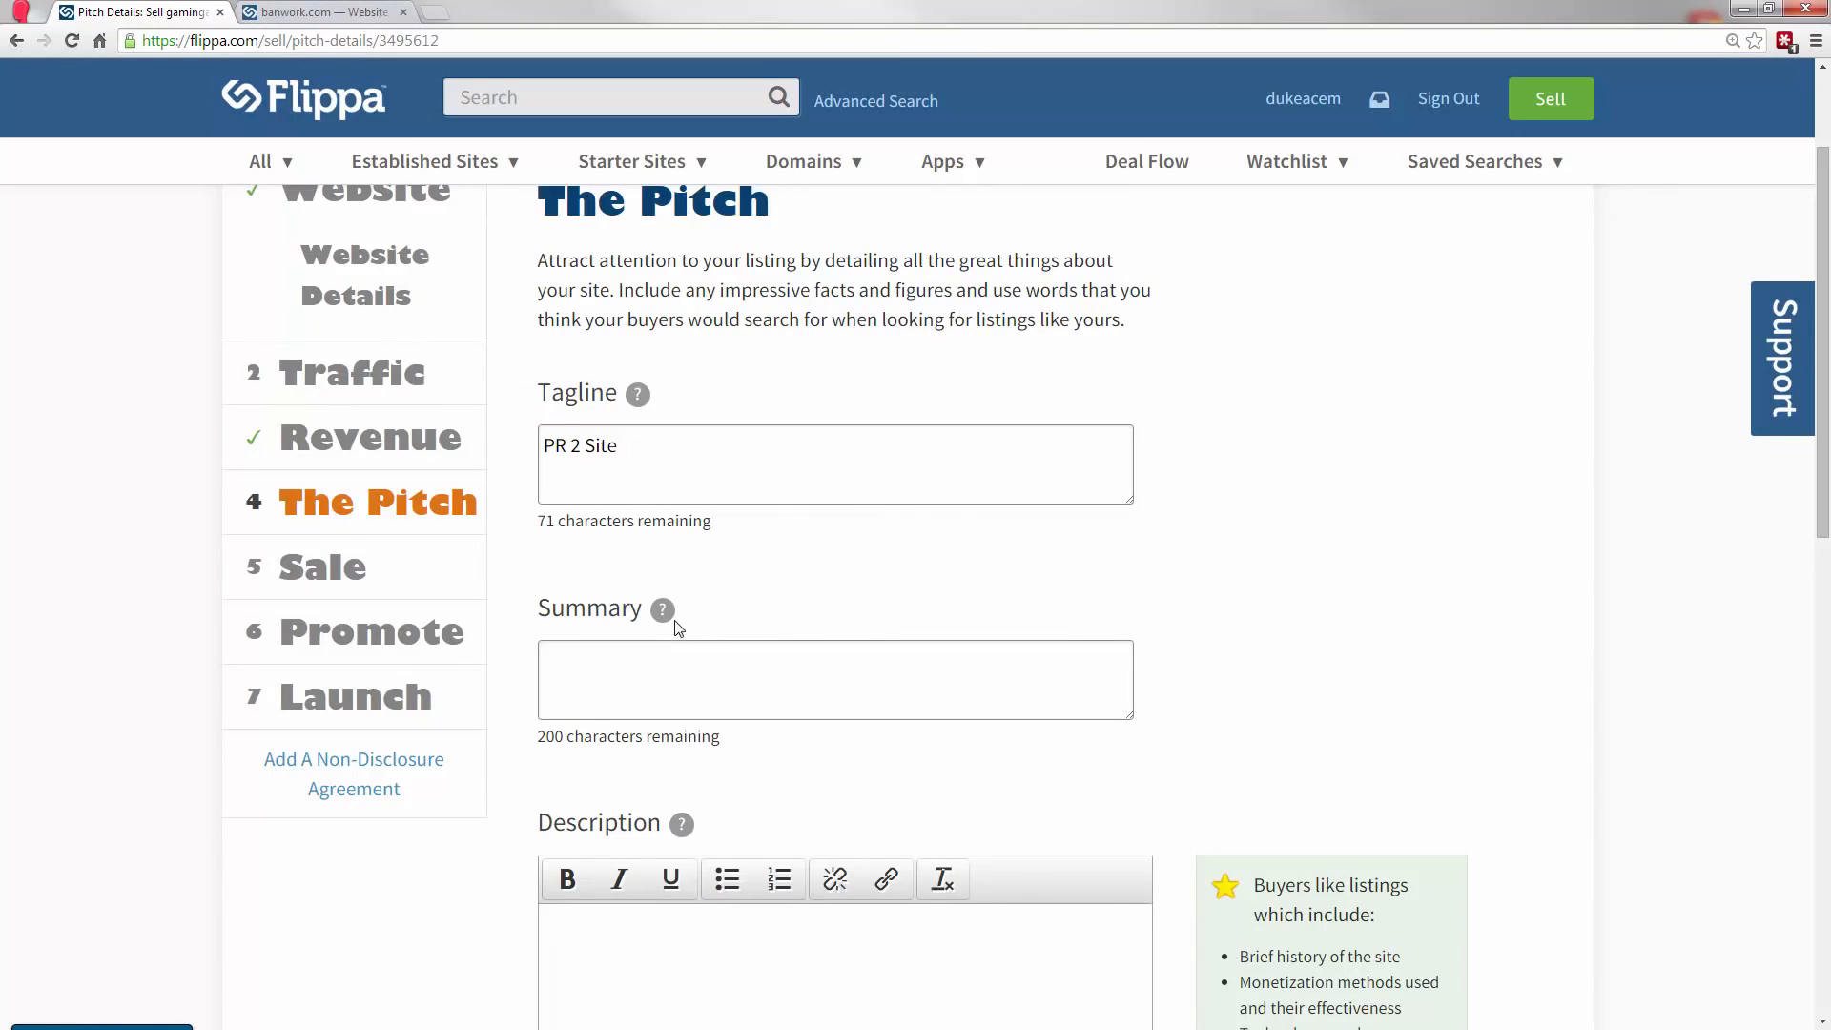
pyautogui.moveTo(668, 616)
pyautogui.click(338, 12)
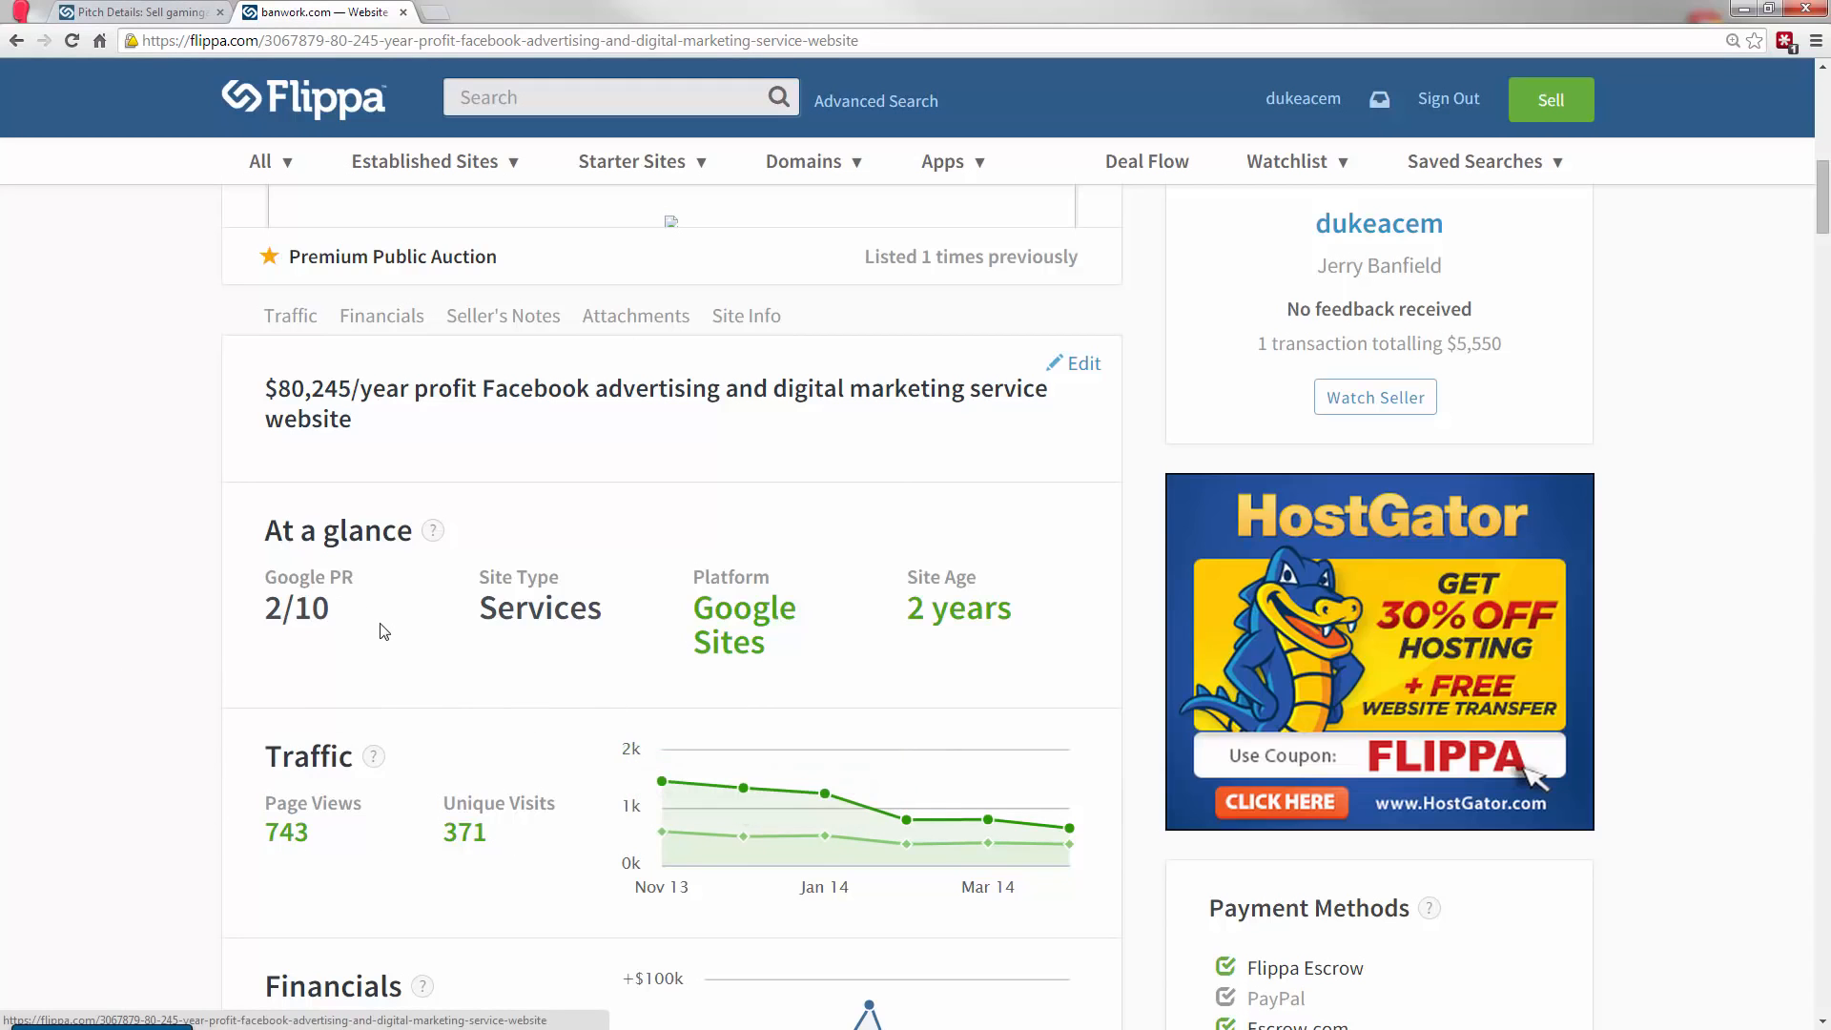
pyautogui.moveTo(325, 622)
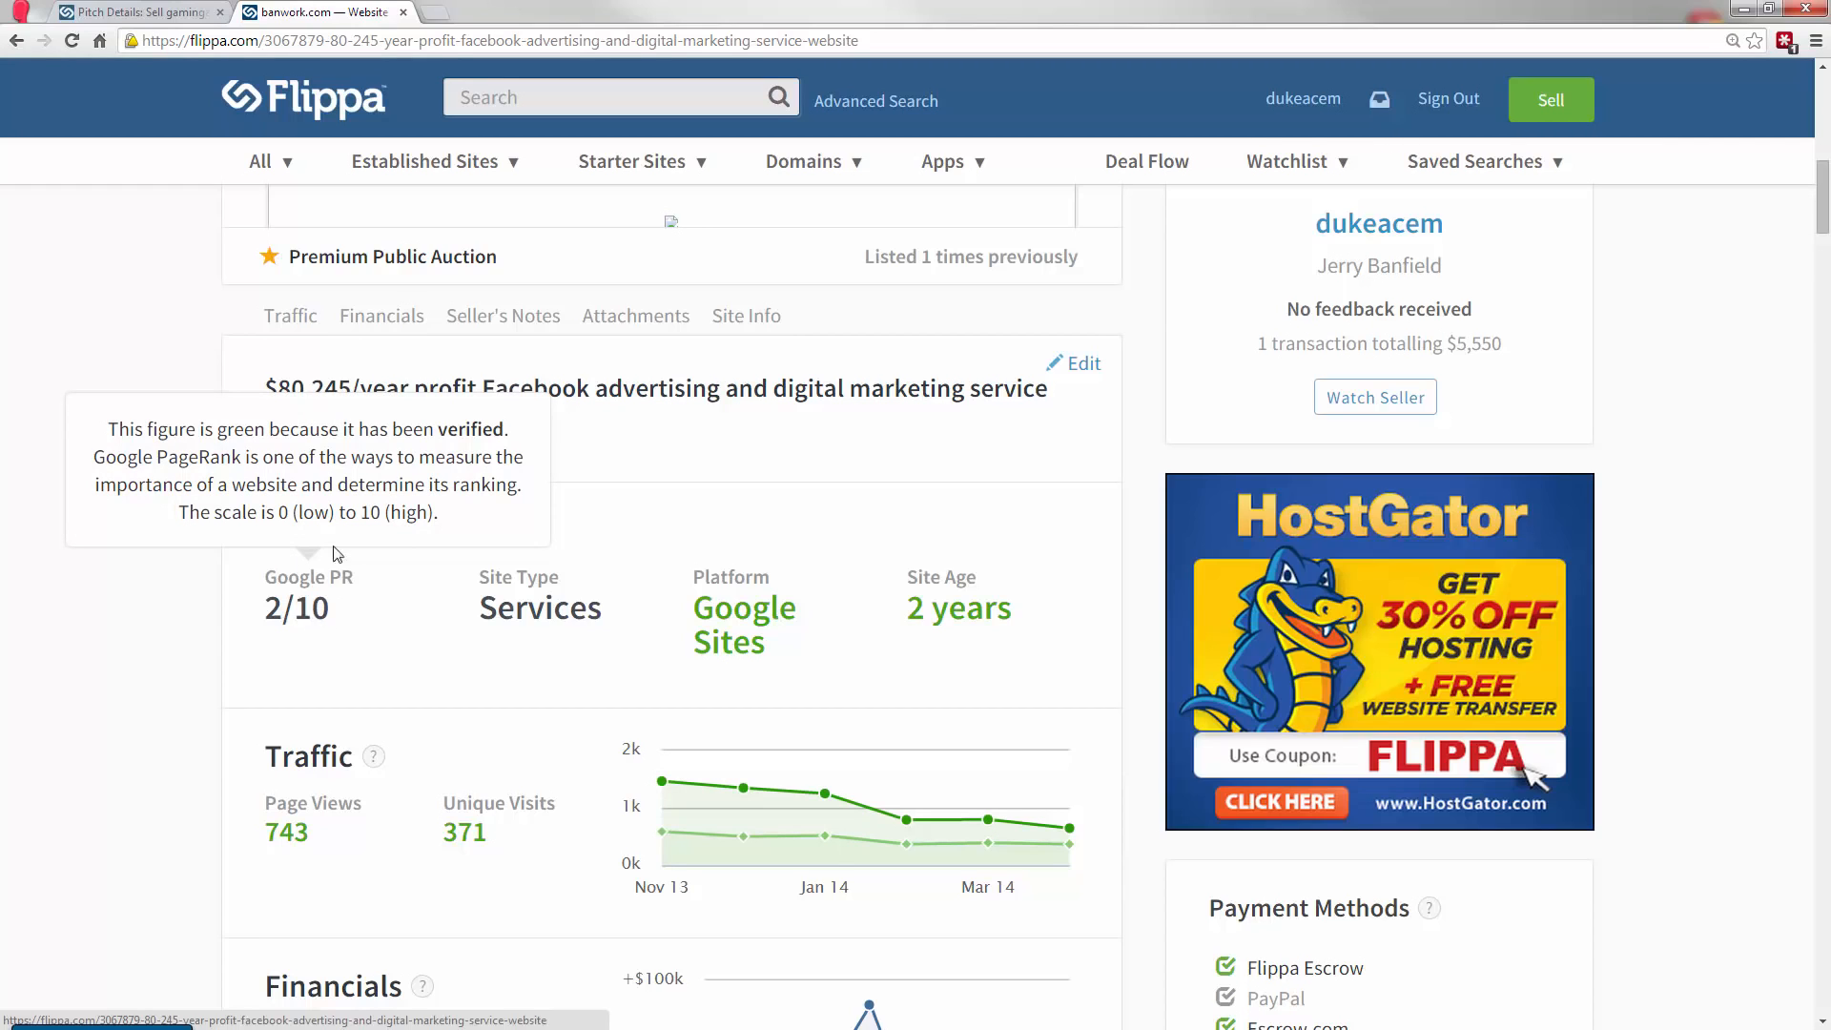
pyautogui.click(140, 9)
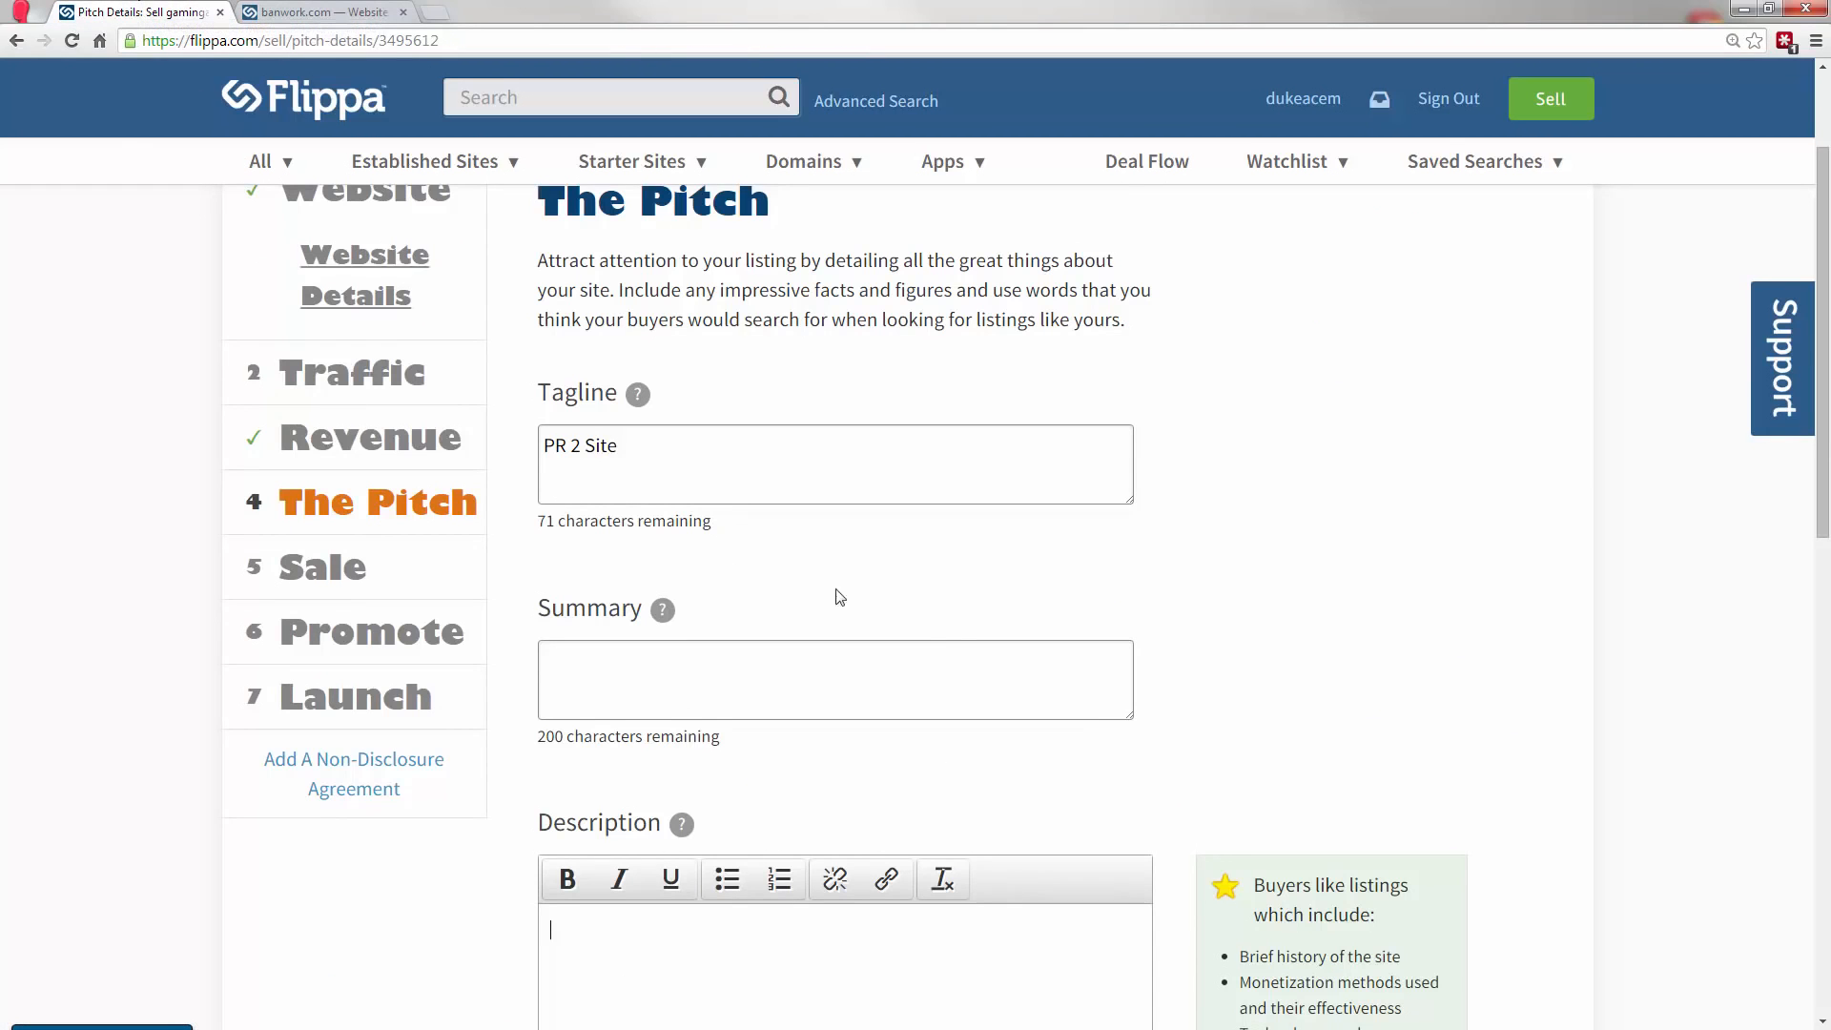
# Replace the listing's tagline with "$500/month AdSense Verifed".
pyautogui.moveTo(674, 451); pyautogui.dragTo(531, 431)
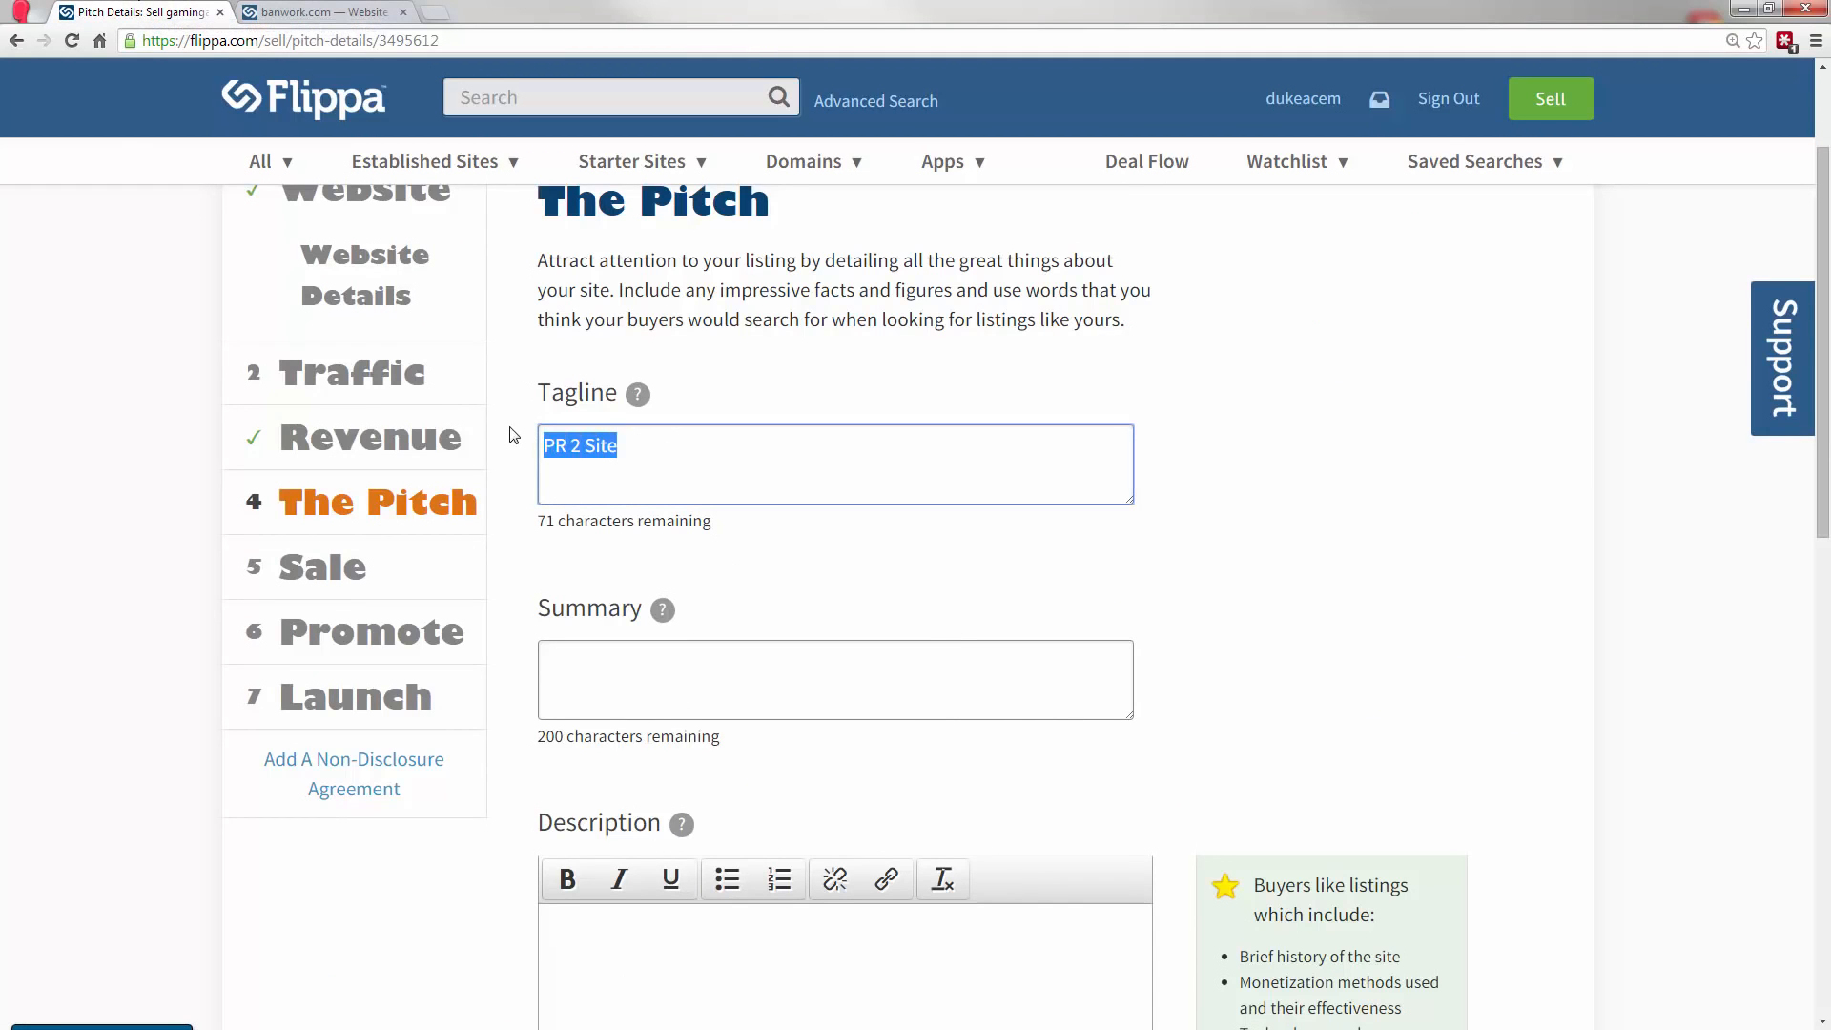
pyautogui.write('$500/month AdSense')
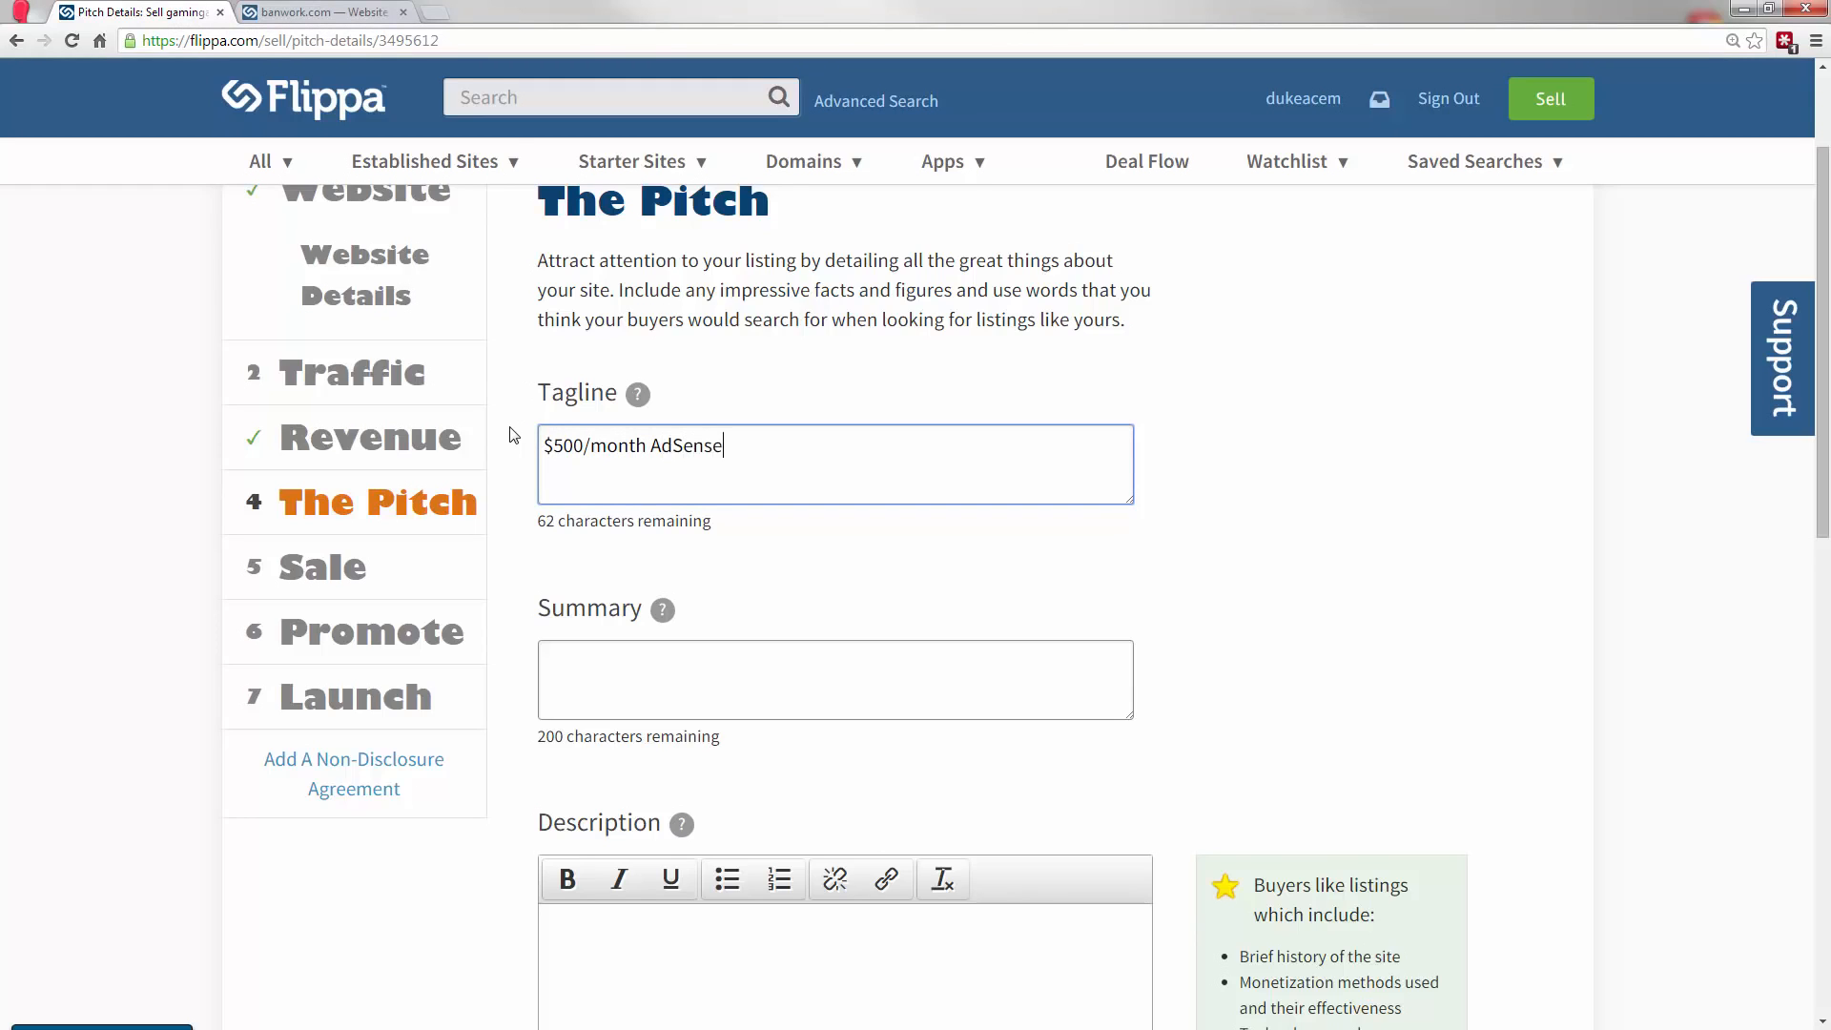
pyautogui.write(' Verifed')
# Replace the listing's tagline with "$1000/month selling services".
pyautogui.moveTo(940, 462); pyautogui.dragTo(441, 458)
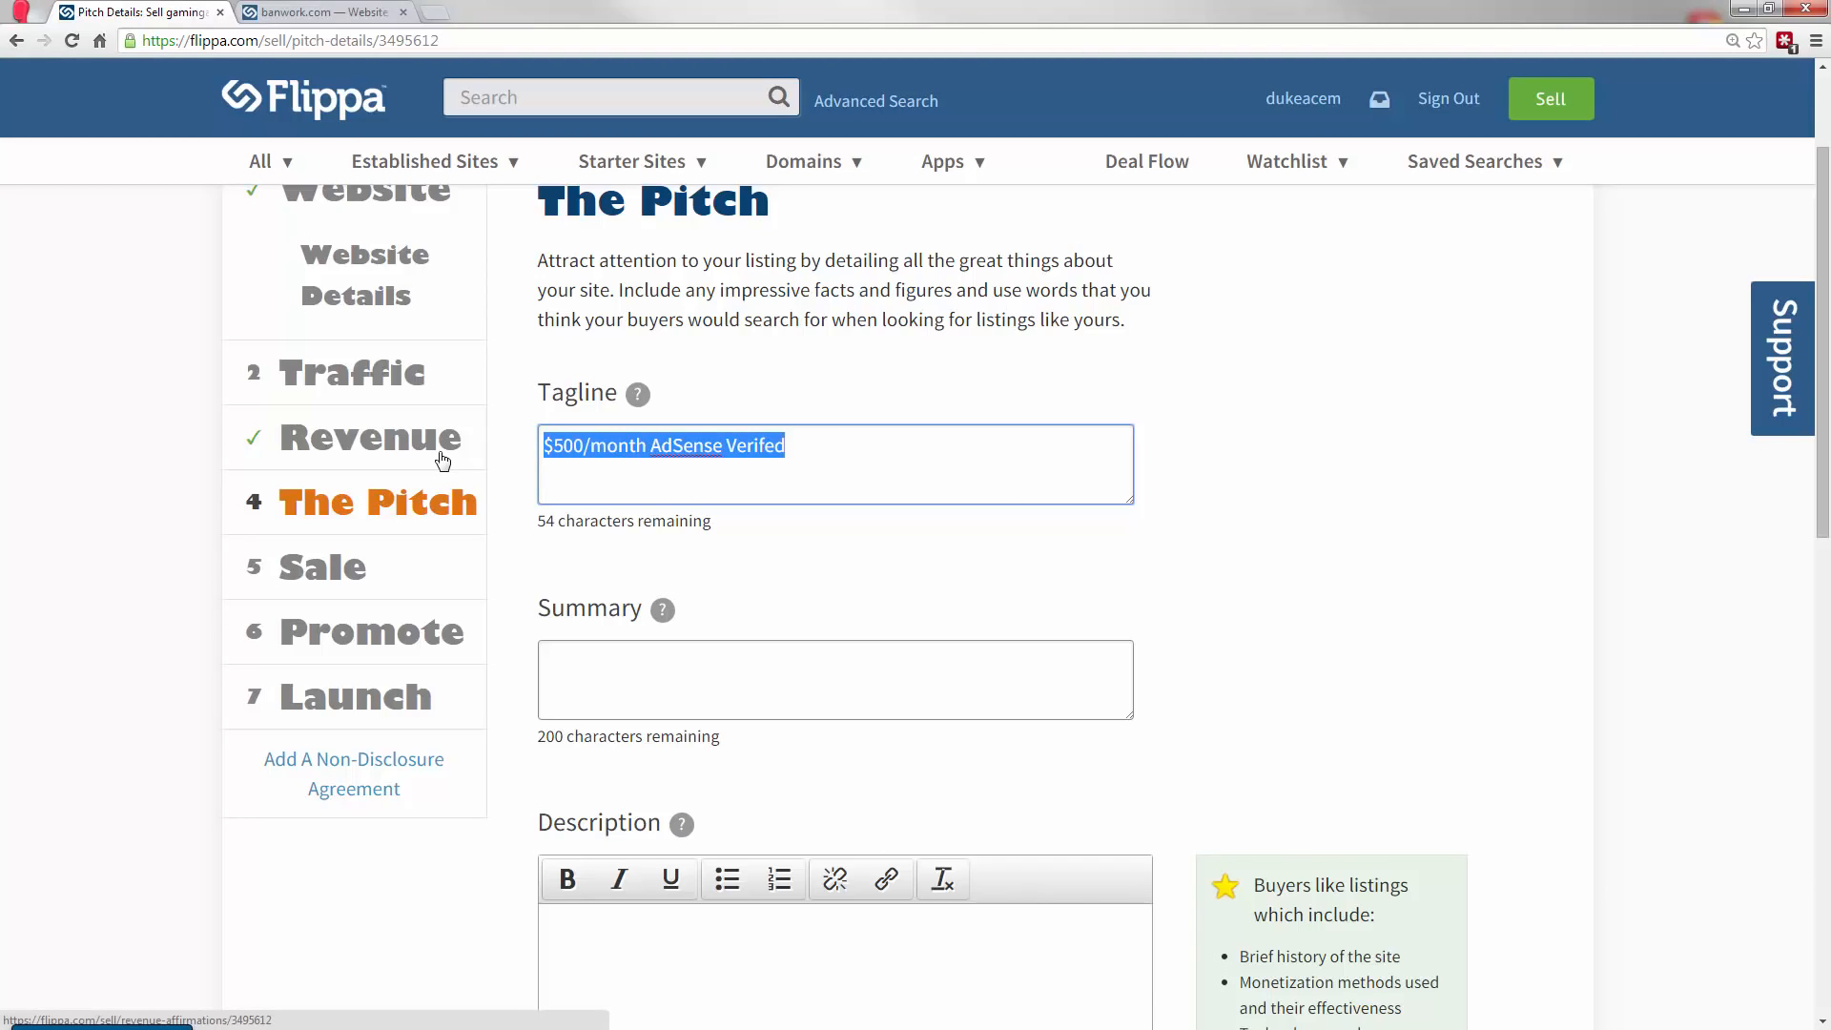
pyautogui.write('$1000/mon')
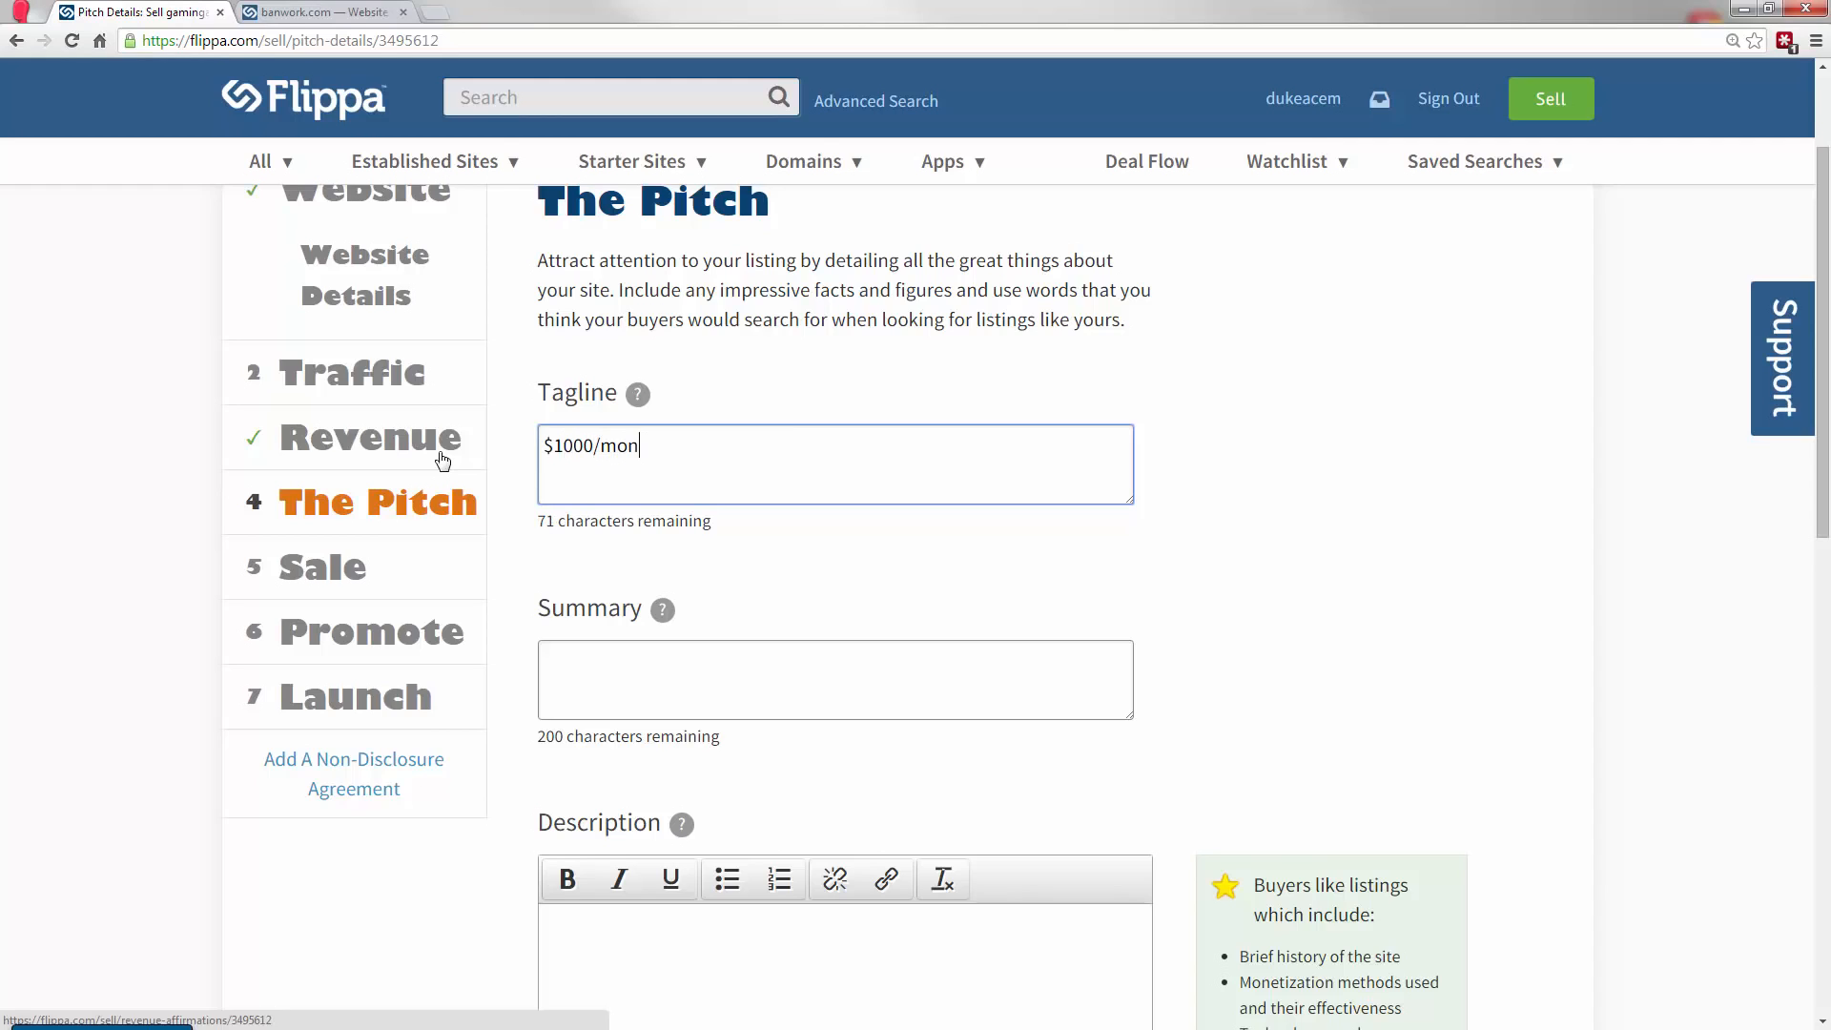
pyautogui.write('th selling services')
# Compare the banwork.com listing's headline and Seller's Notes with the Tagline and Description fields of The Pitch.
pyautogui.click(315, 11)
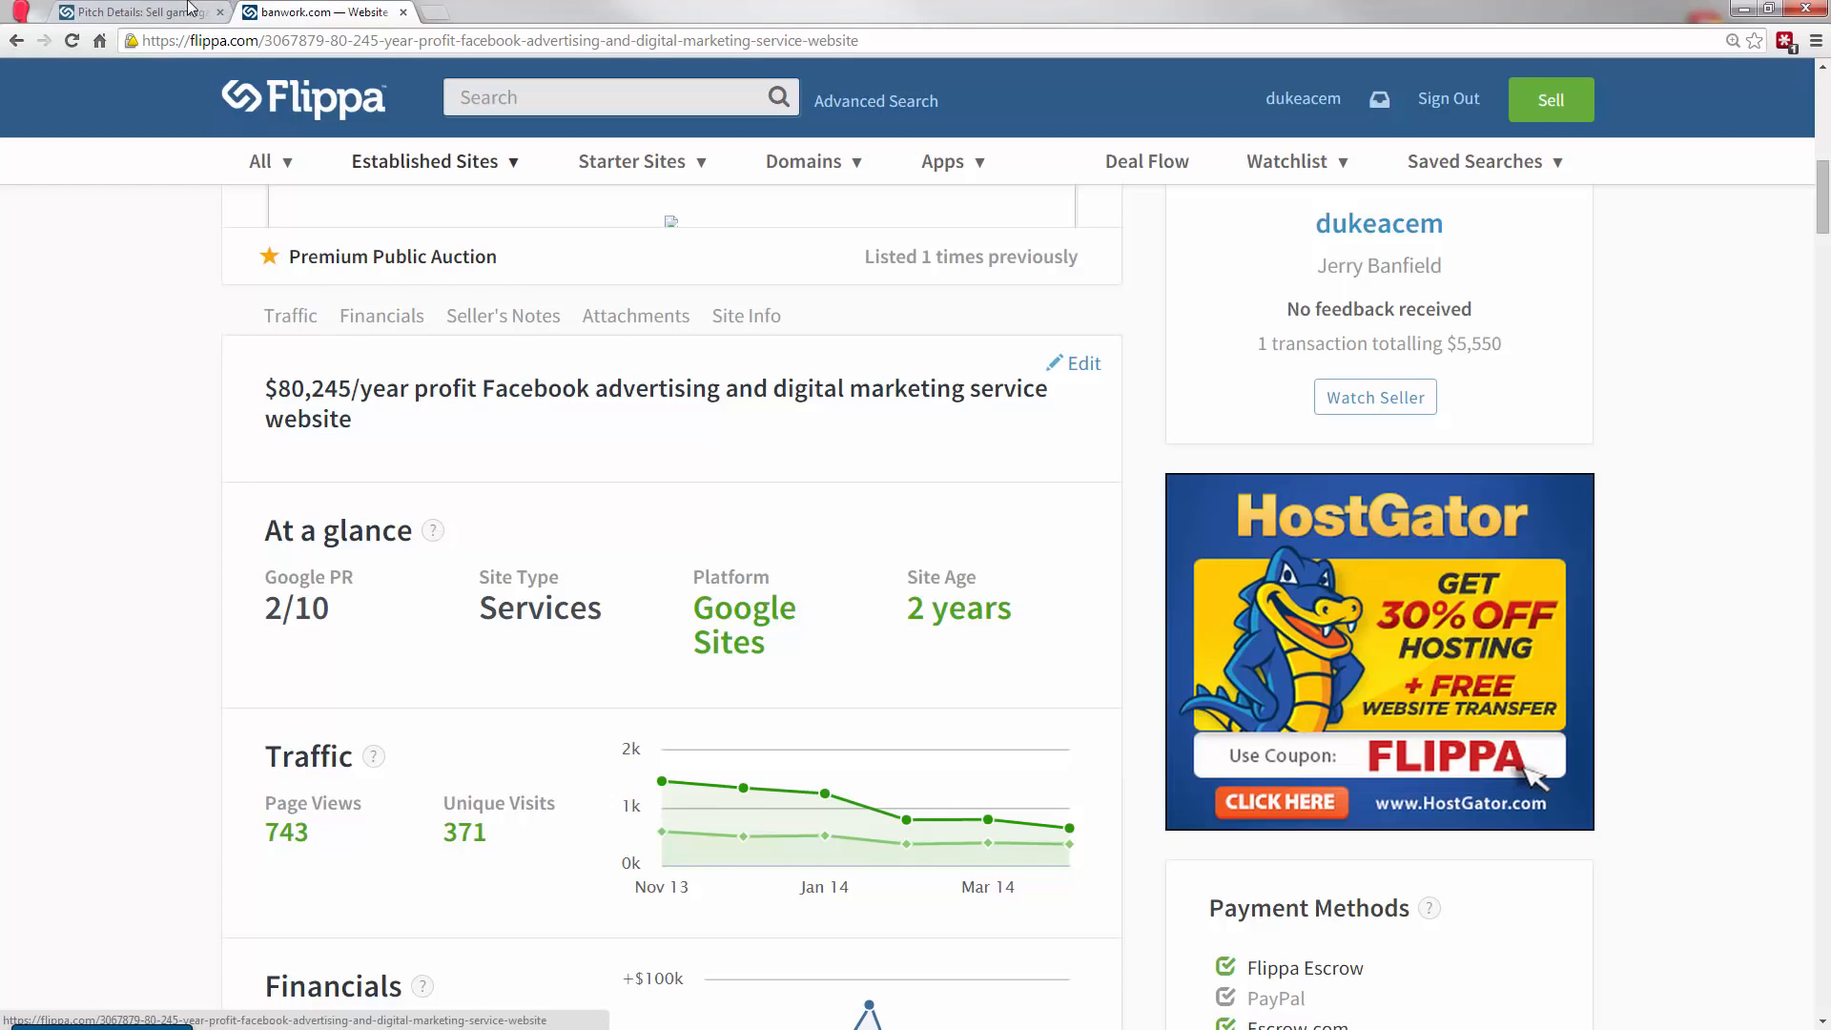
pyautogui.click(139, 12)
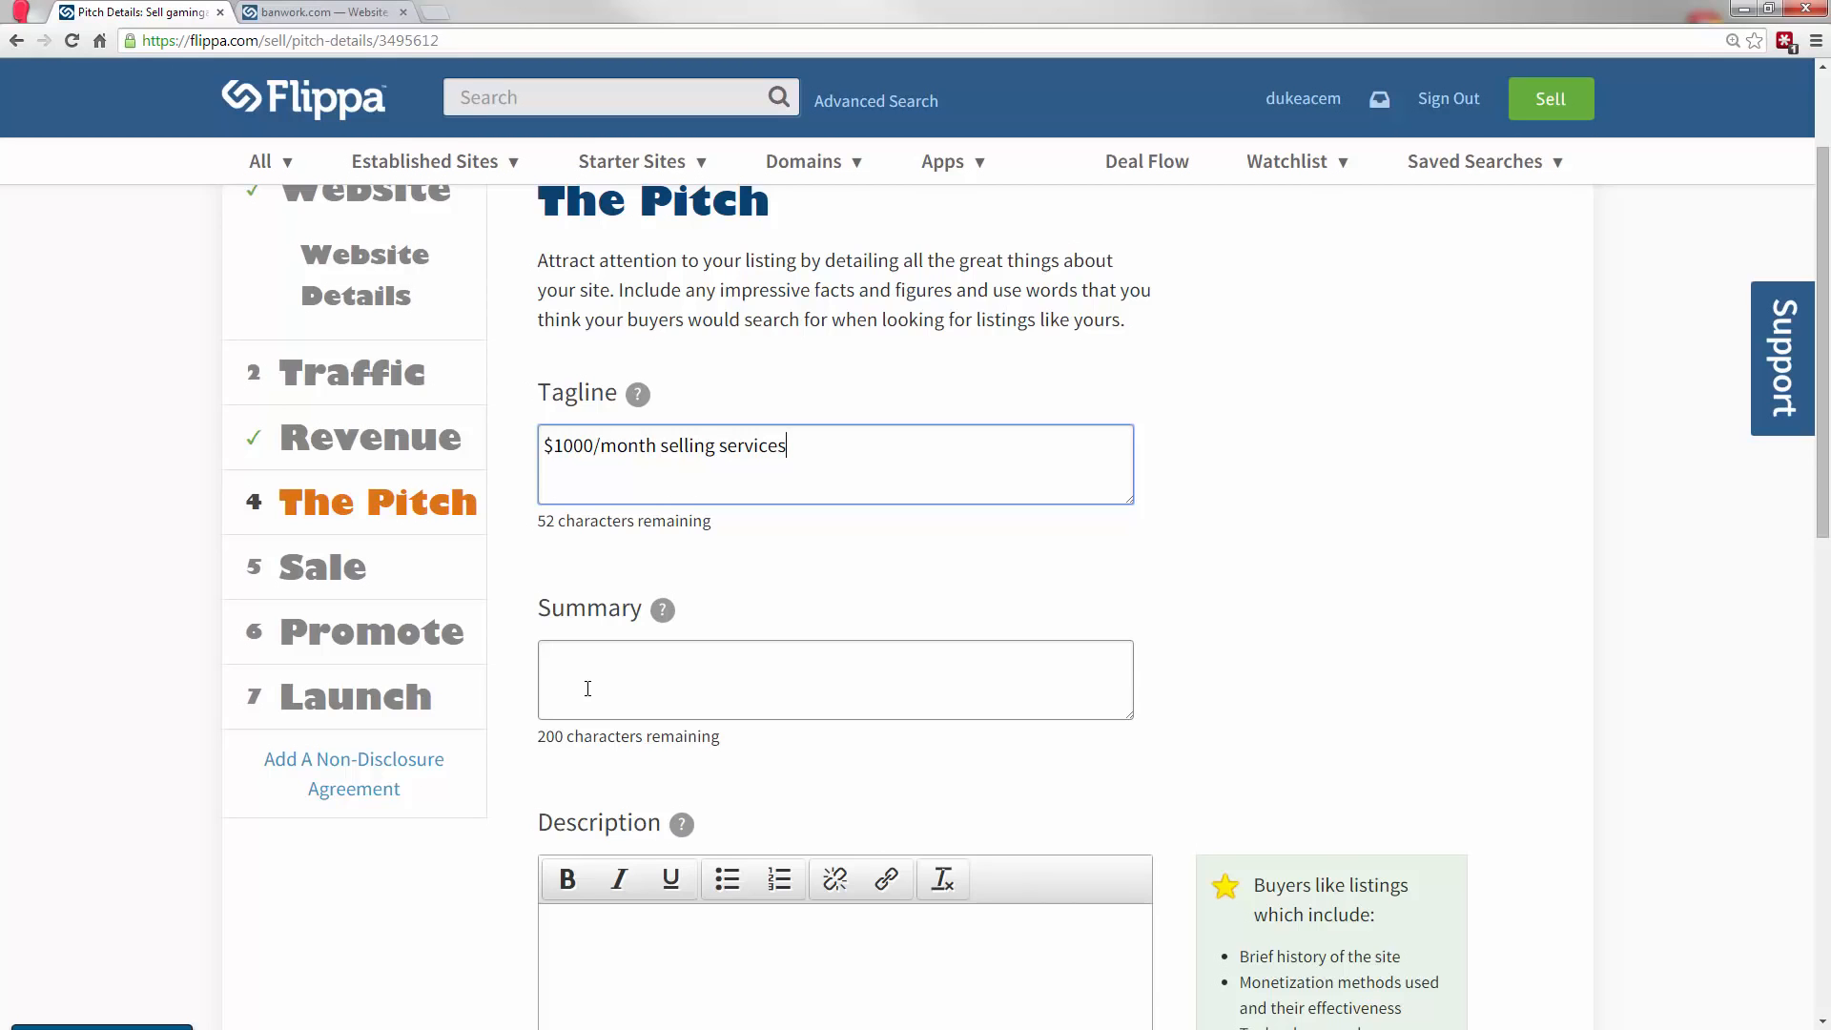
pyautogui.moveTo(1822, 376); pyautogui.dragTo(1822, 573)
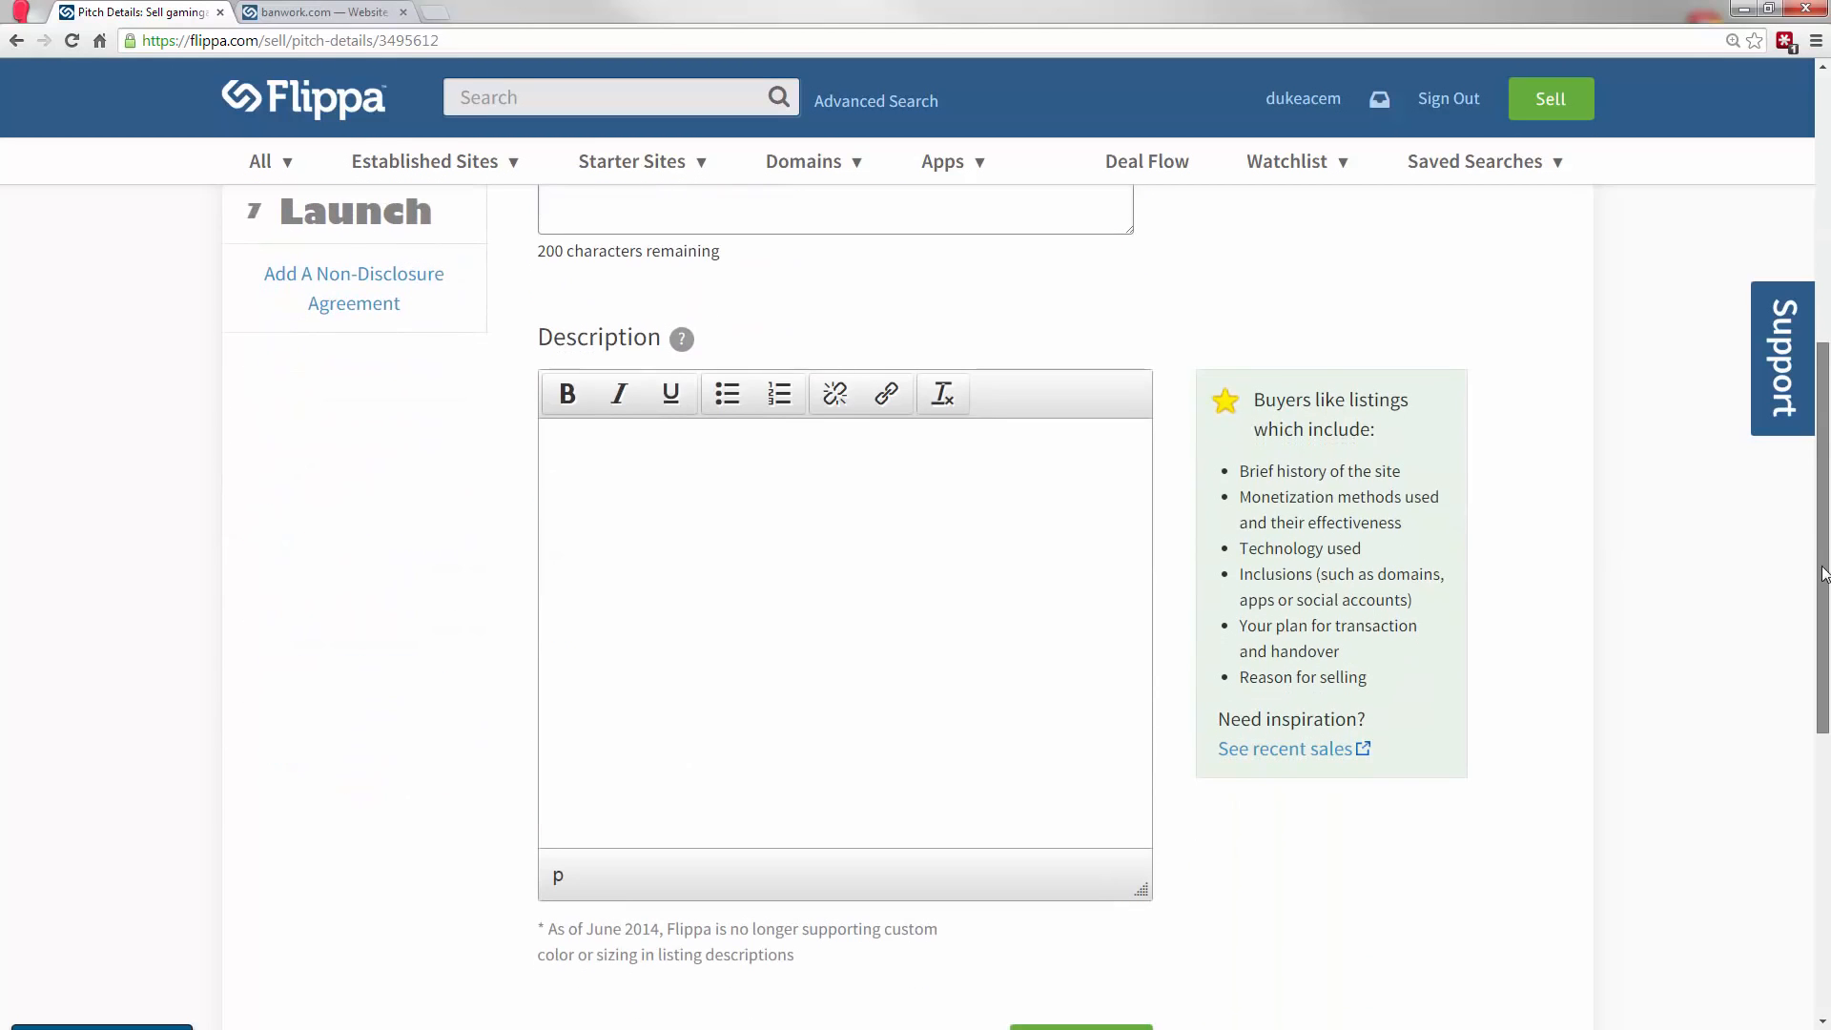
pyautogui.click(813, 560)
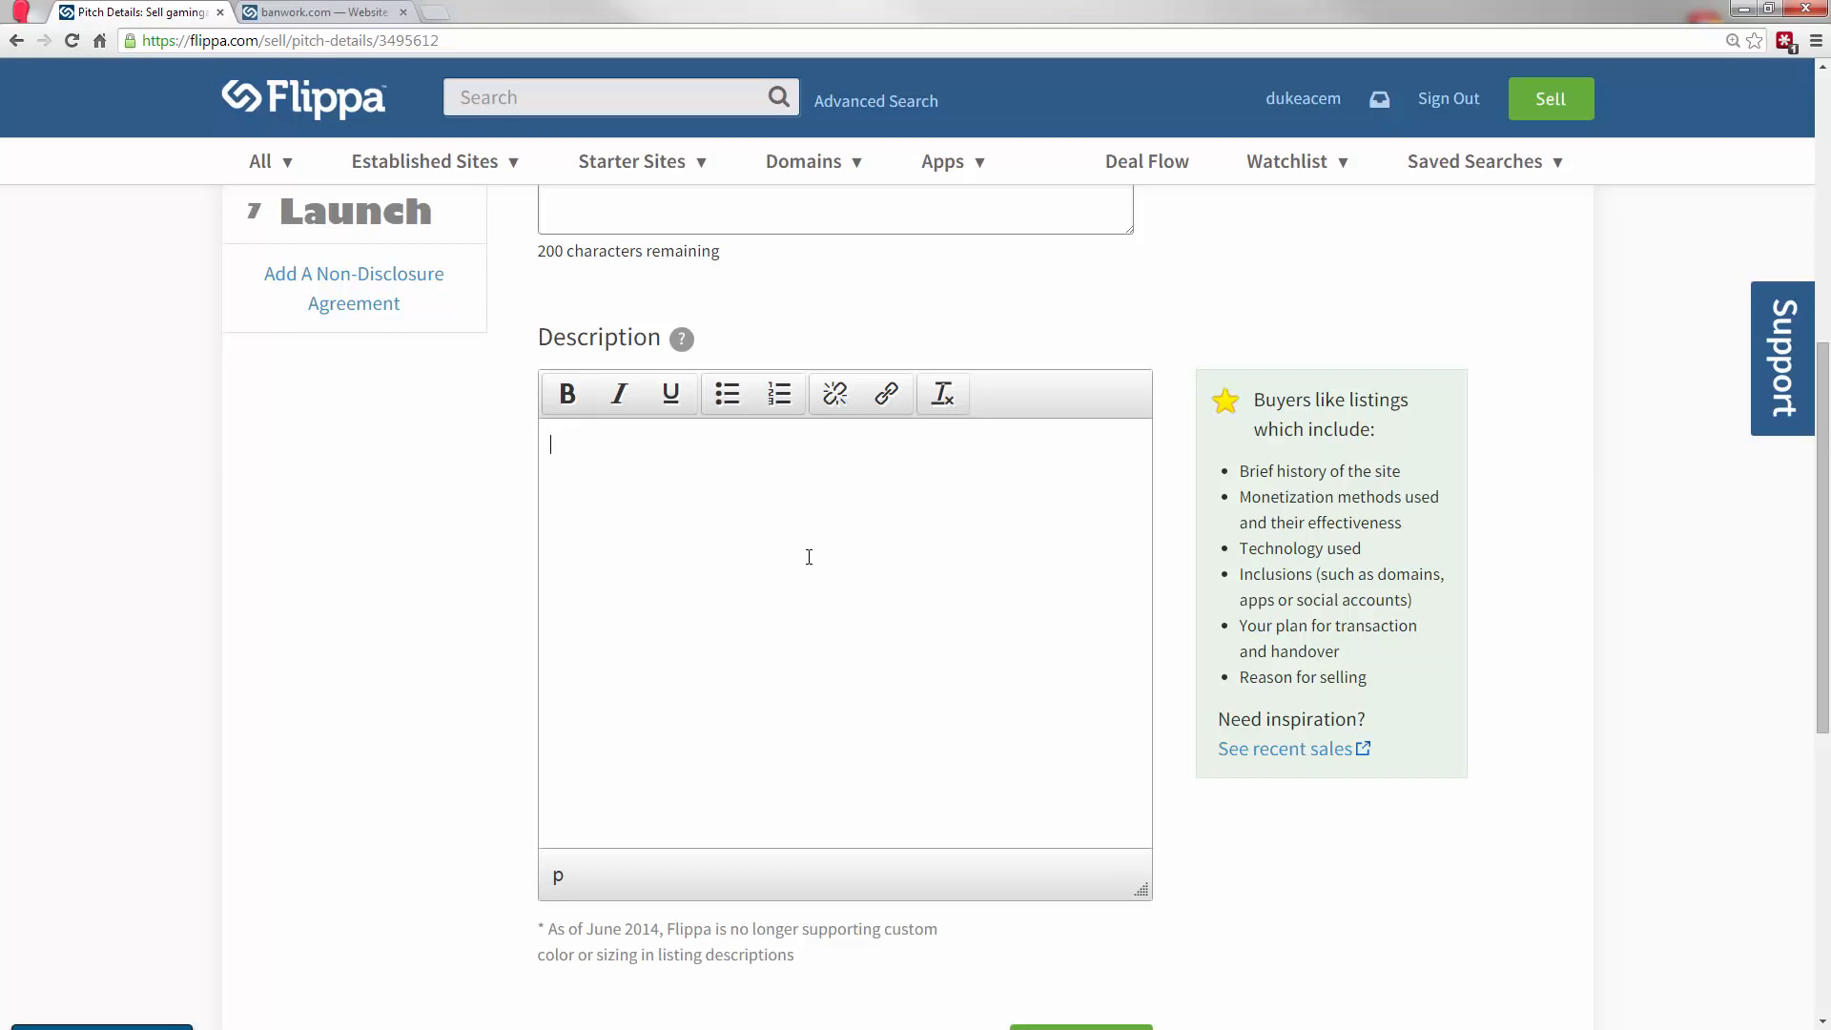
pyautogui.click(265, 12)
pyautogui.scroll(-1, 1822, 258)
pyautogui.scroll(-15, 1822, 257)
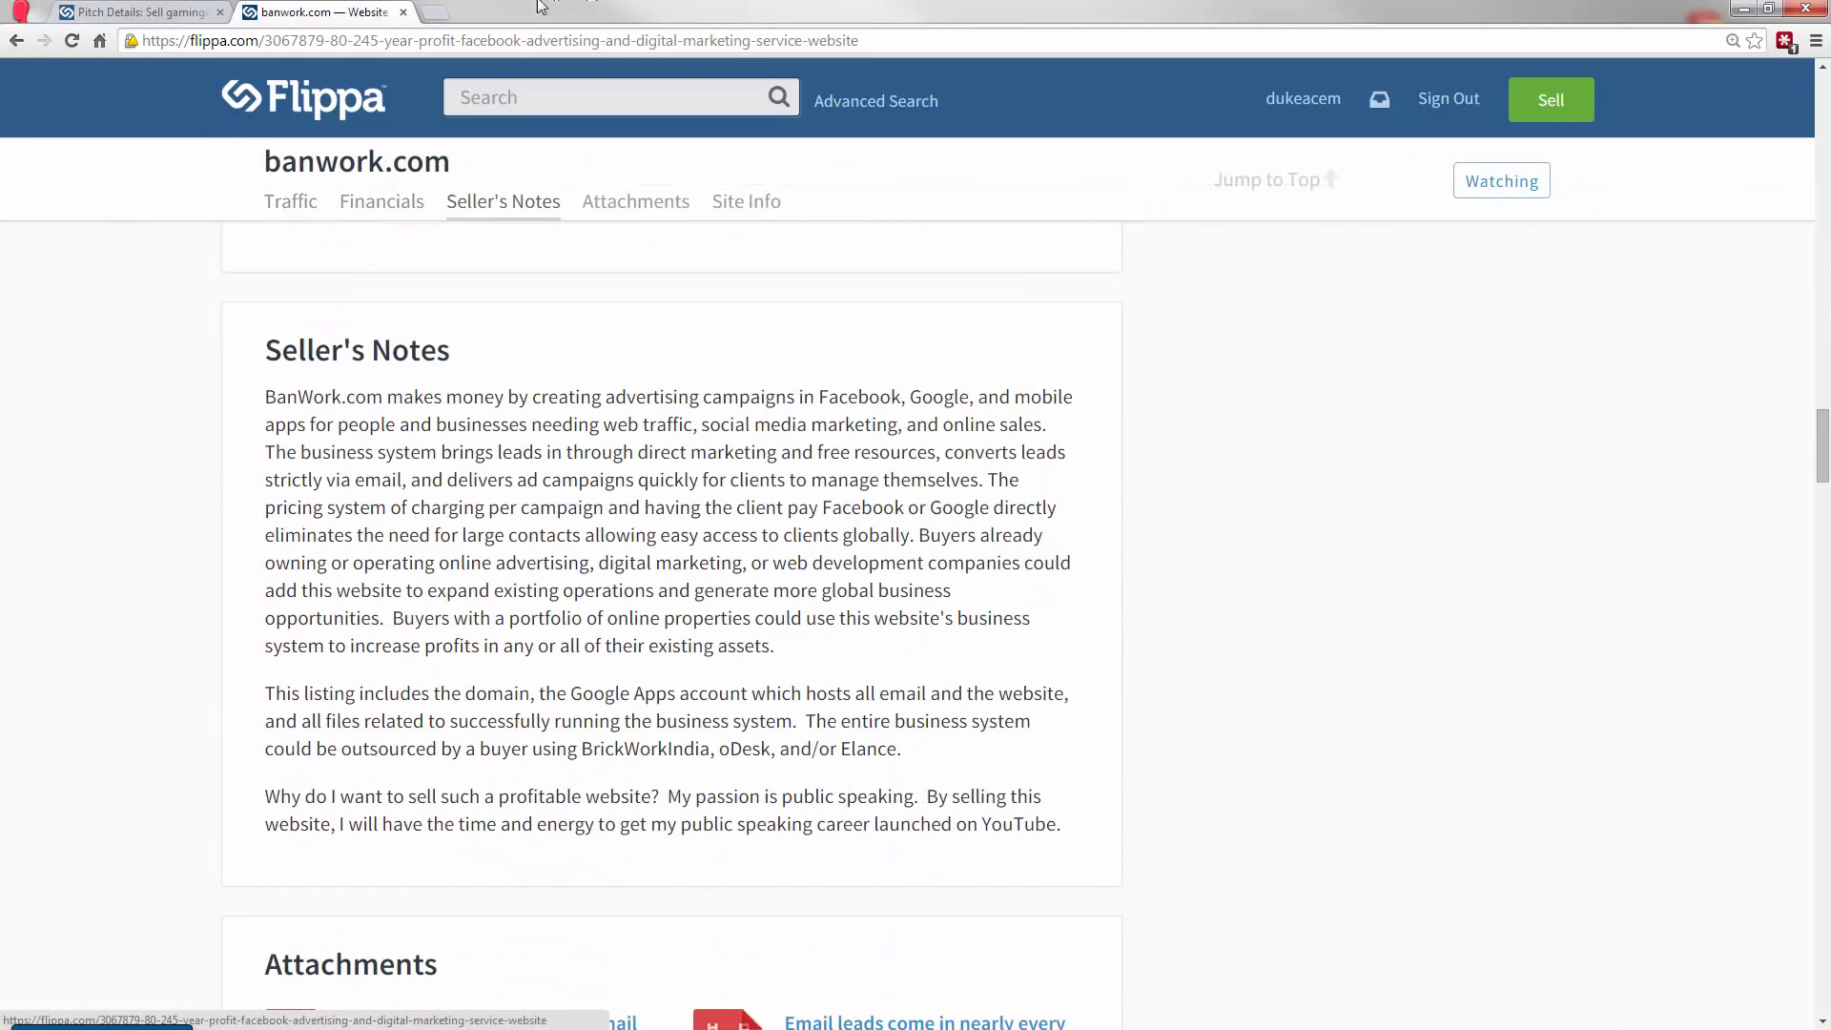
pyautogui.click(143, 11)
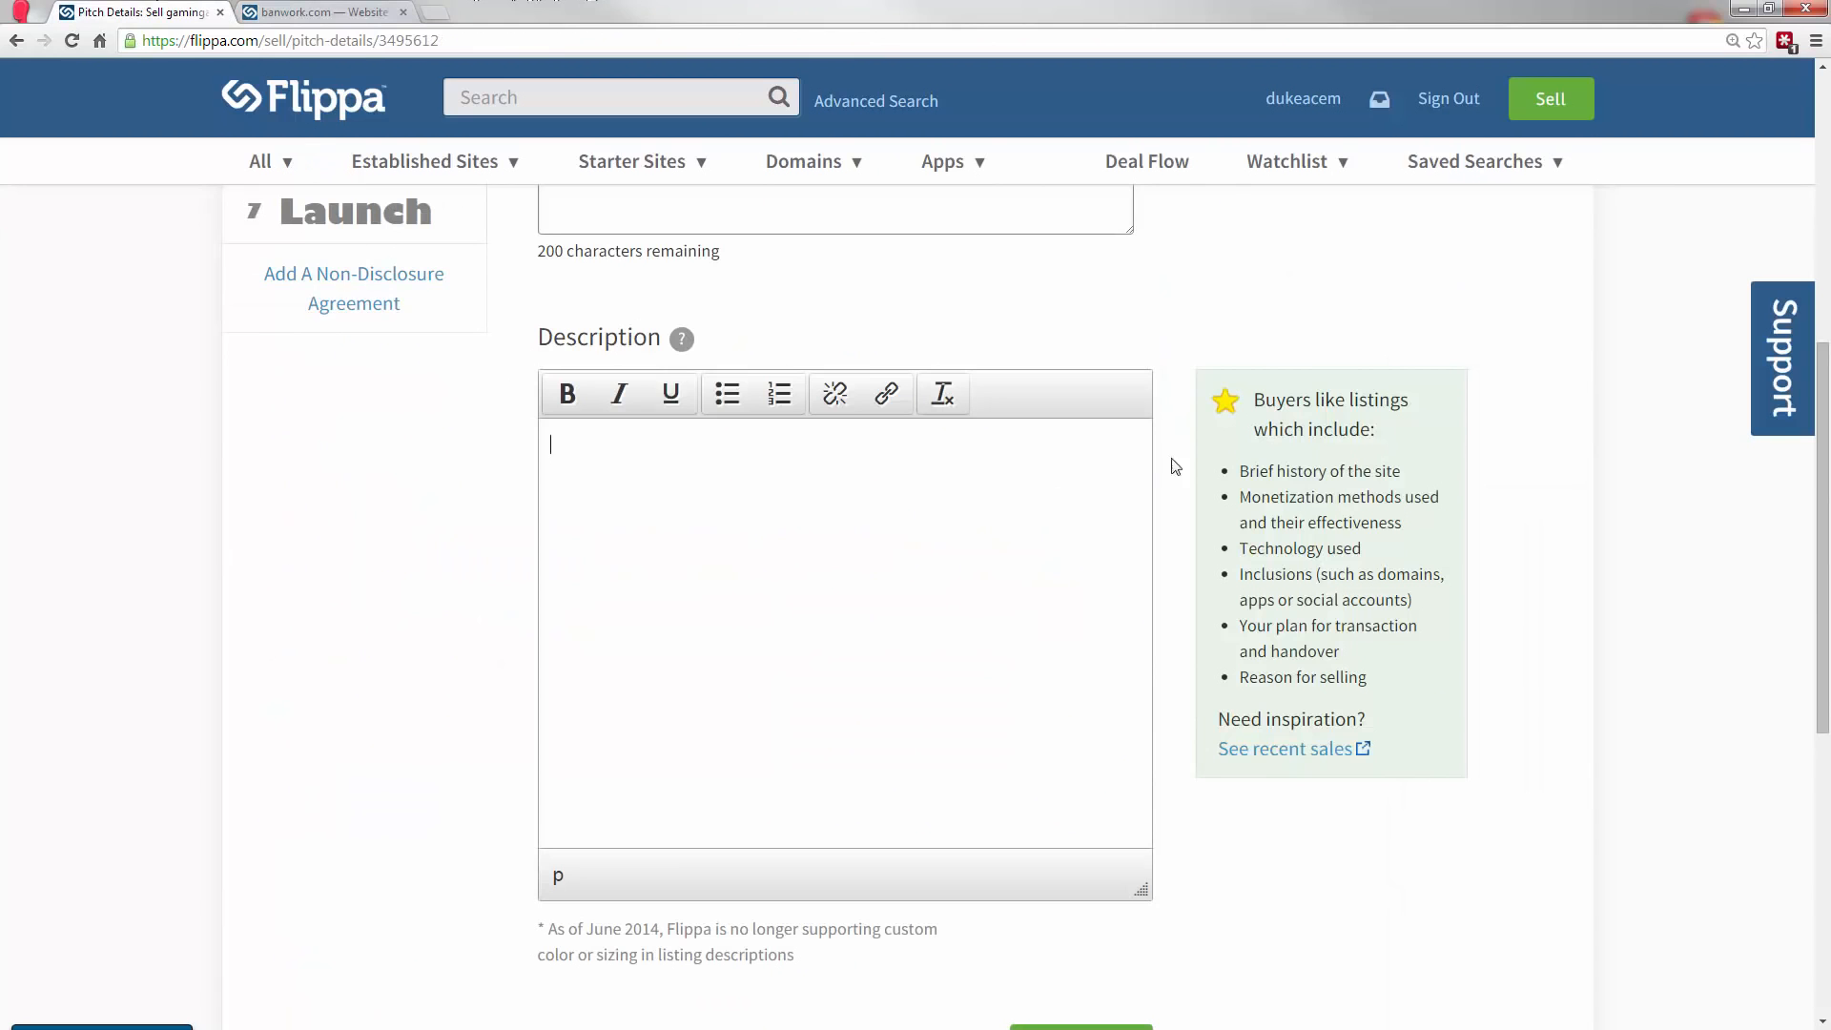
# Open the Sale section and review its sale type and length, reserve price and accepted payment methods.
pyautogui.scroll(3, 1177, 467)
pyautogui.click(324, 370)
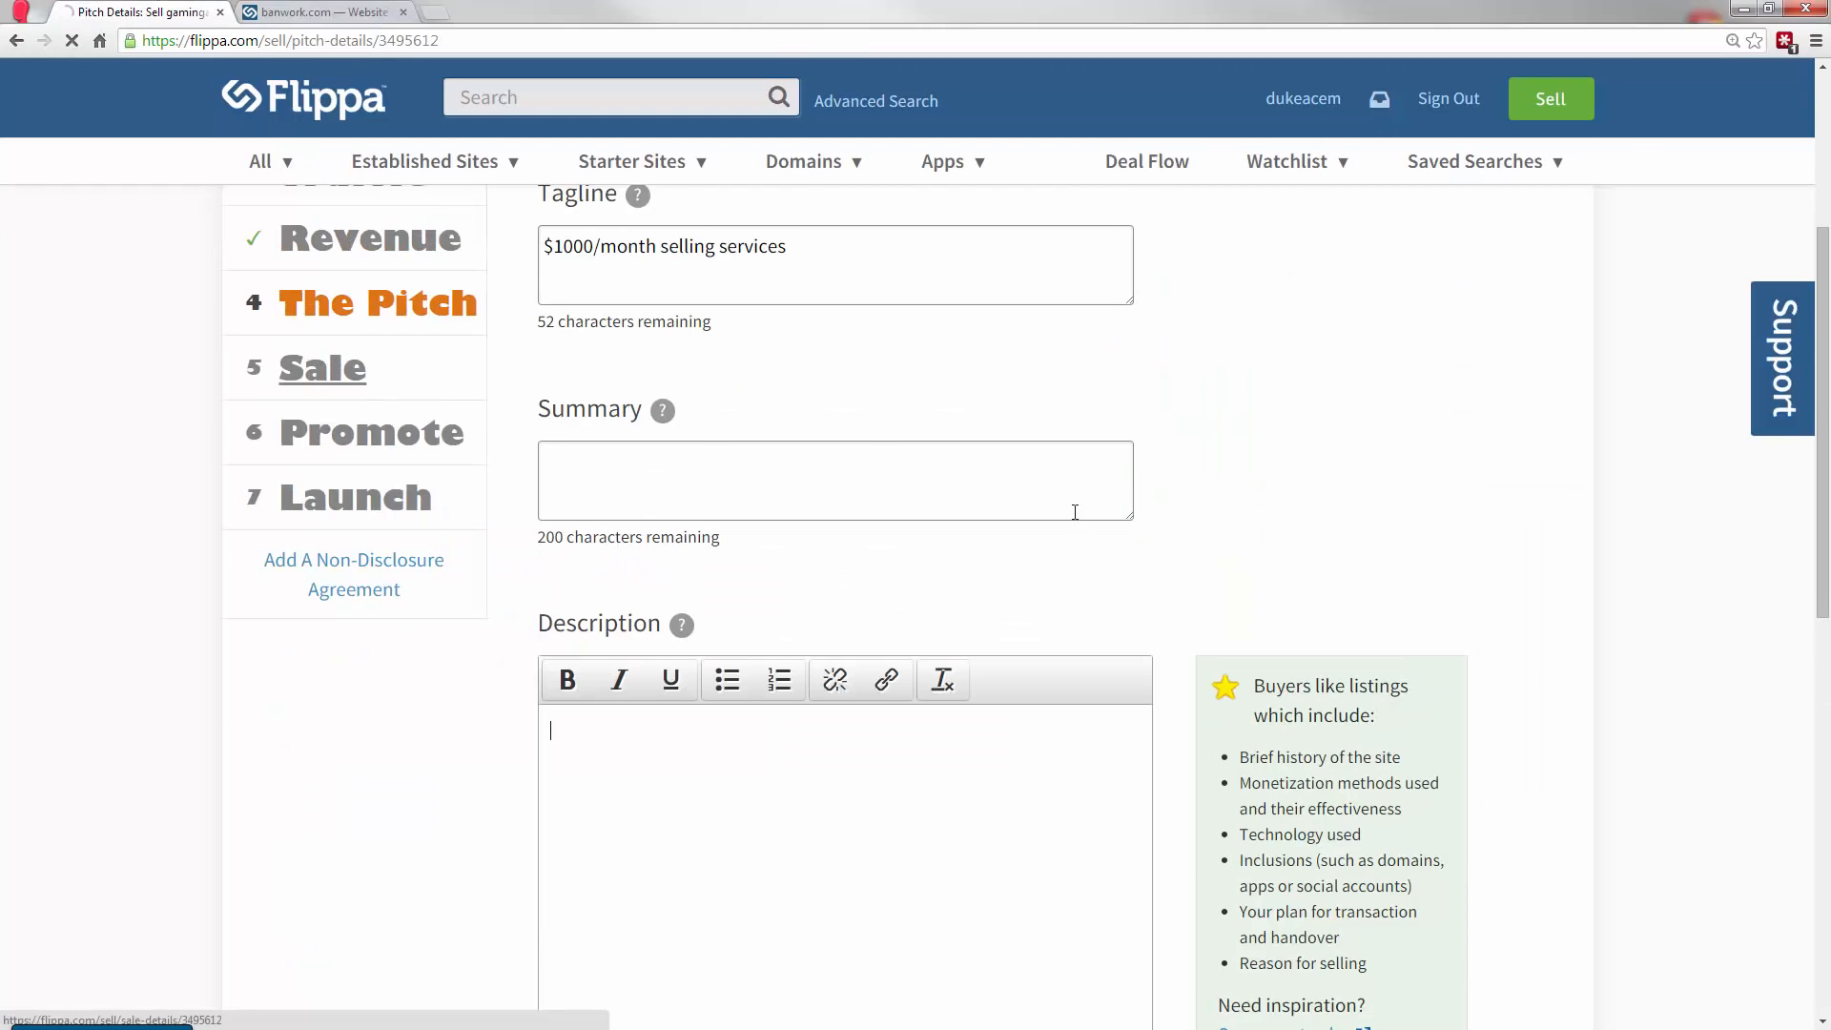
pyautogui.scroll(-2, 1133, 610)
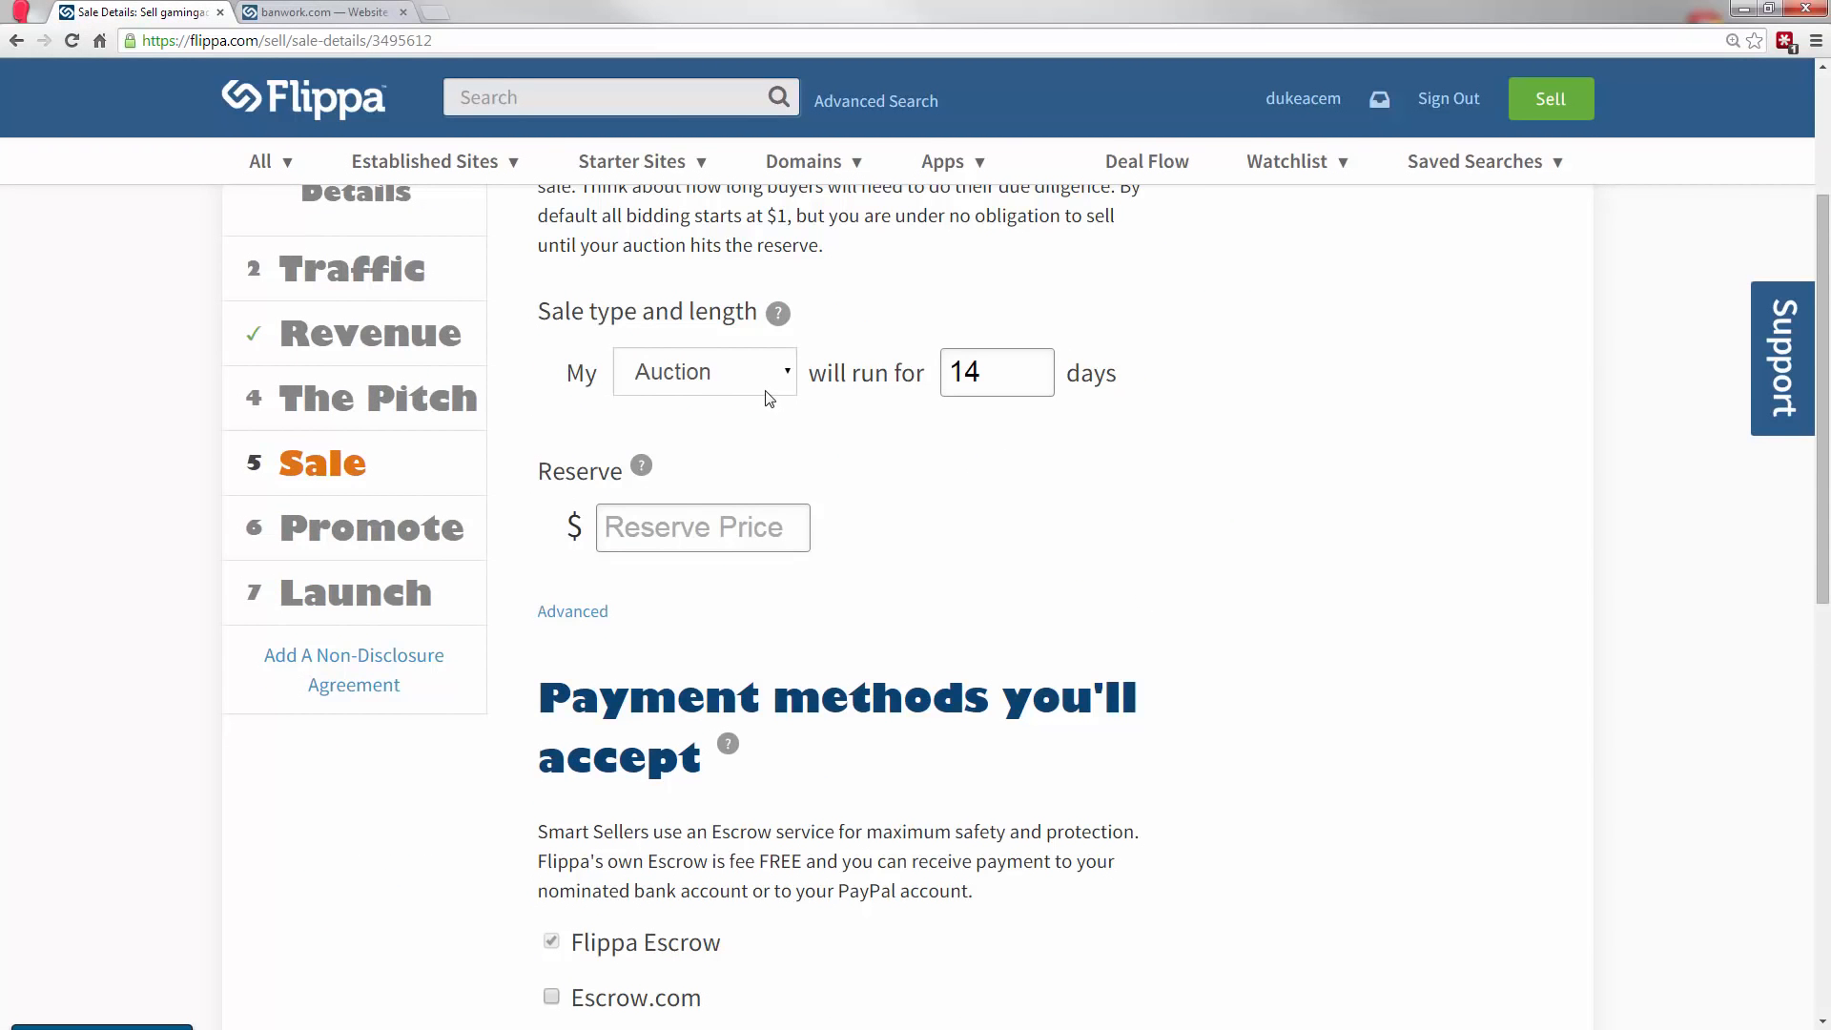
pyautogui.moveTo(777, 321)
pyautogui.click(720, 530)
pyautogui.moveTo(1824, 362); pyautogui.dragTo(1822, 401)
pyautogui.press('Tab')
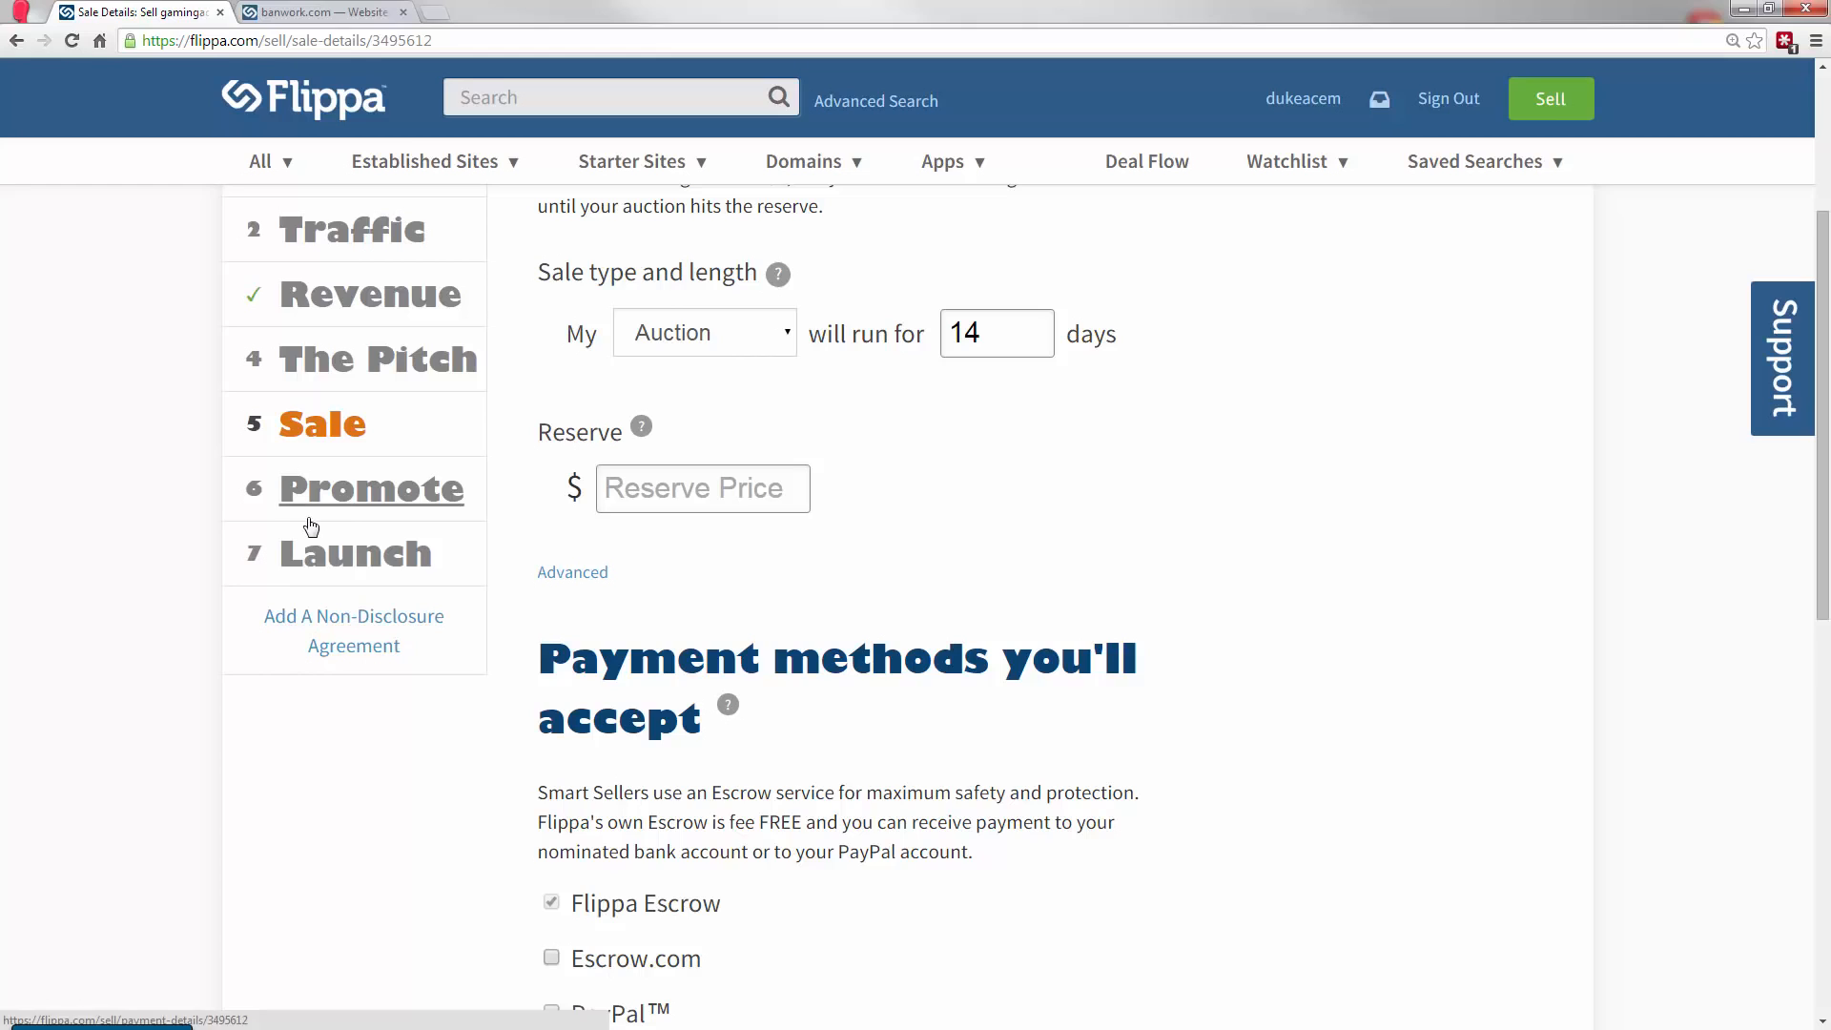
# Open the Promote section and examine the promotion packages and the optional extras for attracting more bidders.
pyautogui.click(372, 491)
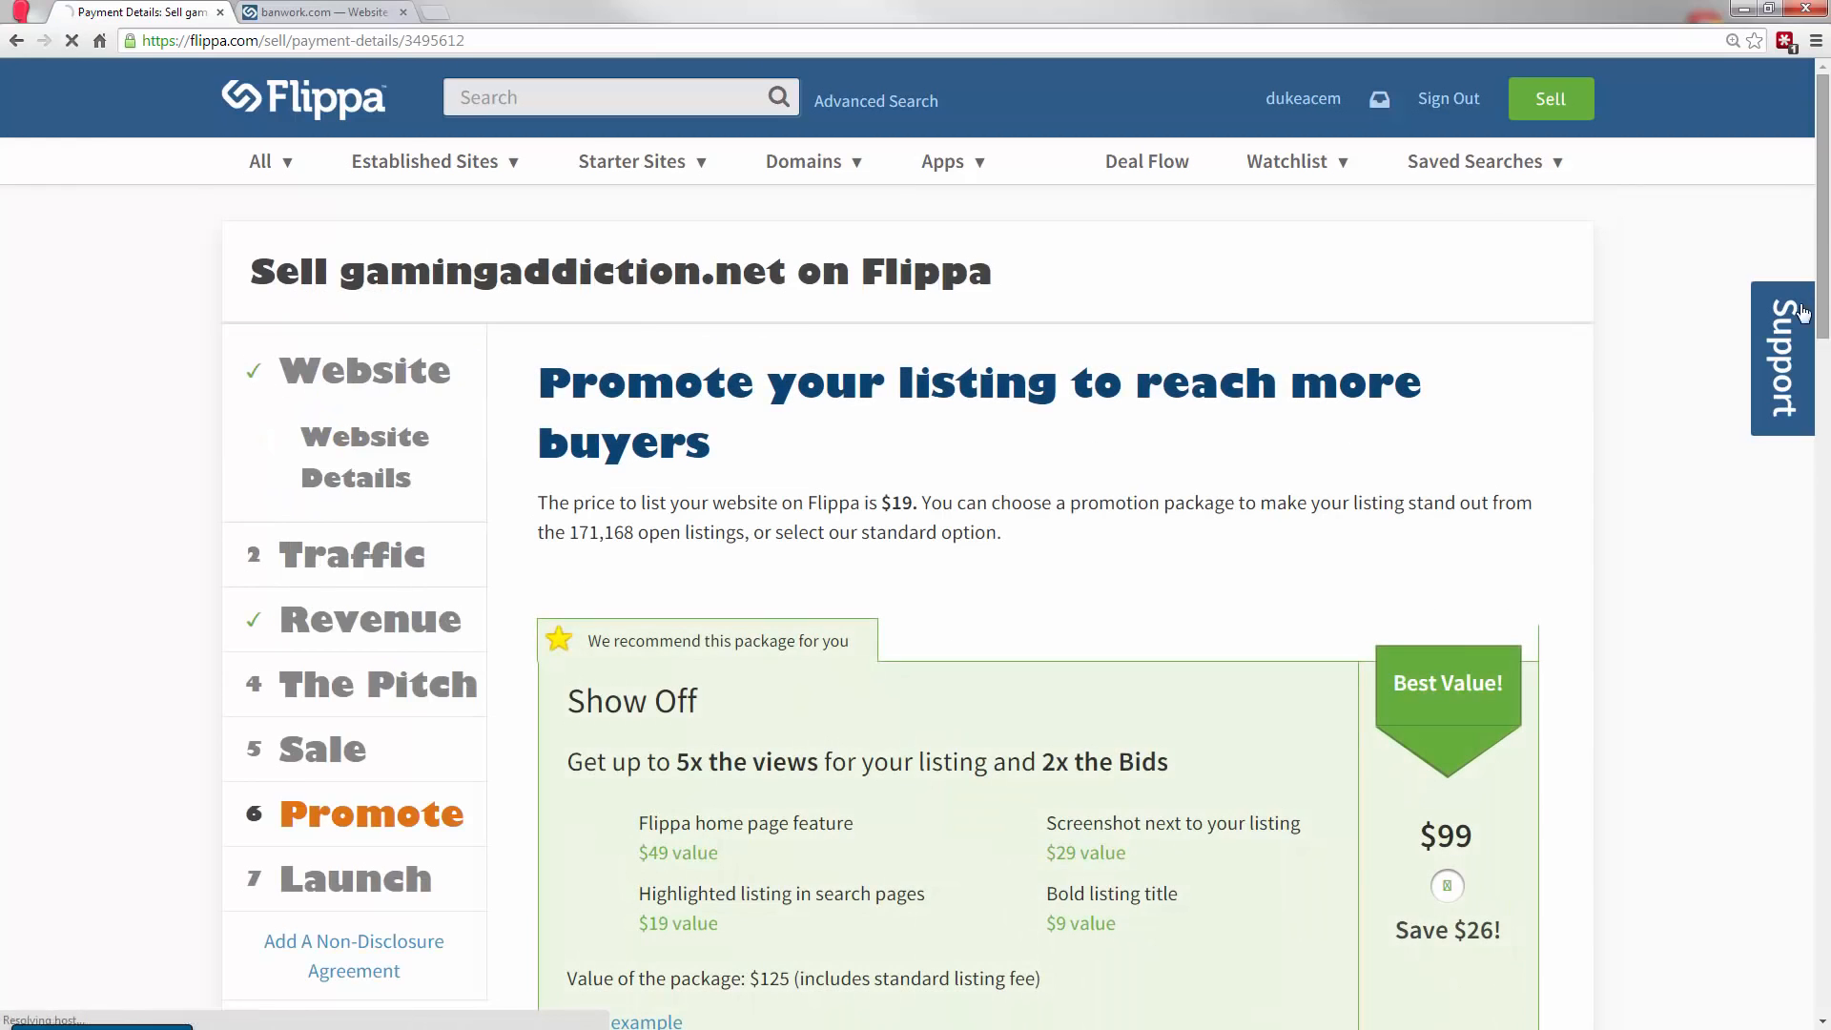
pyautogui.moveTo(1822, 248); pyautogui.dragTo(1822, 274)
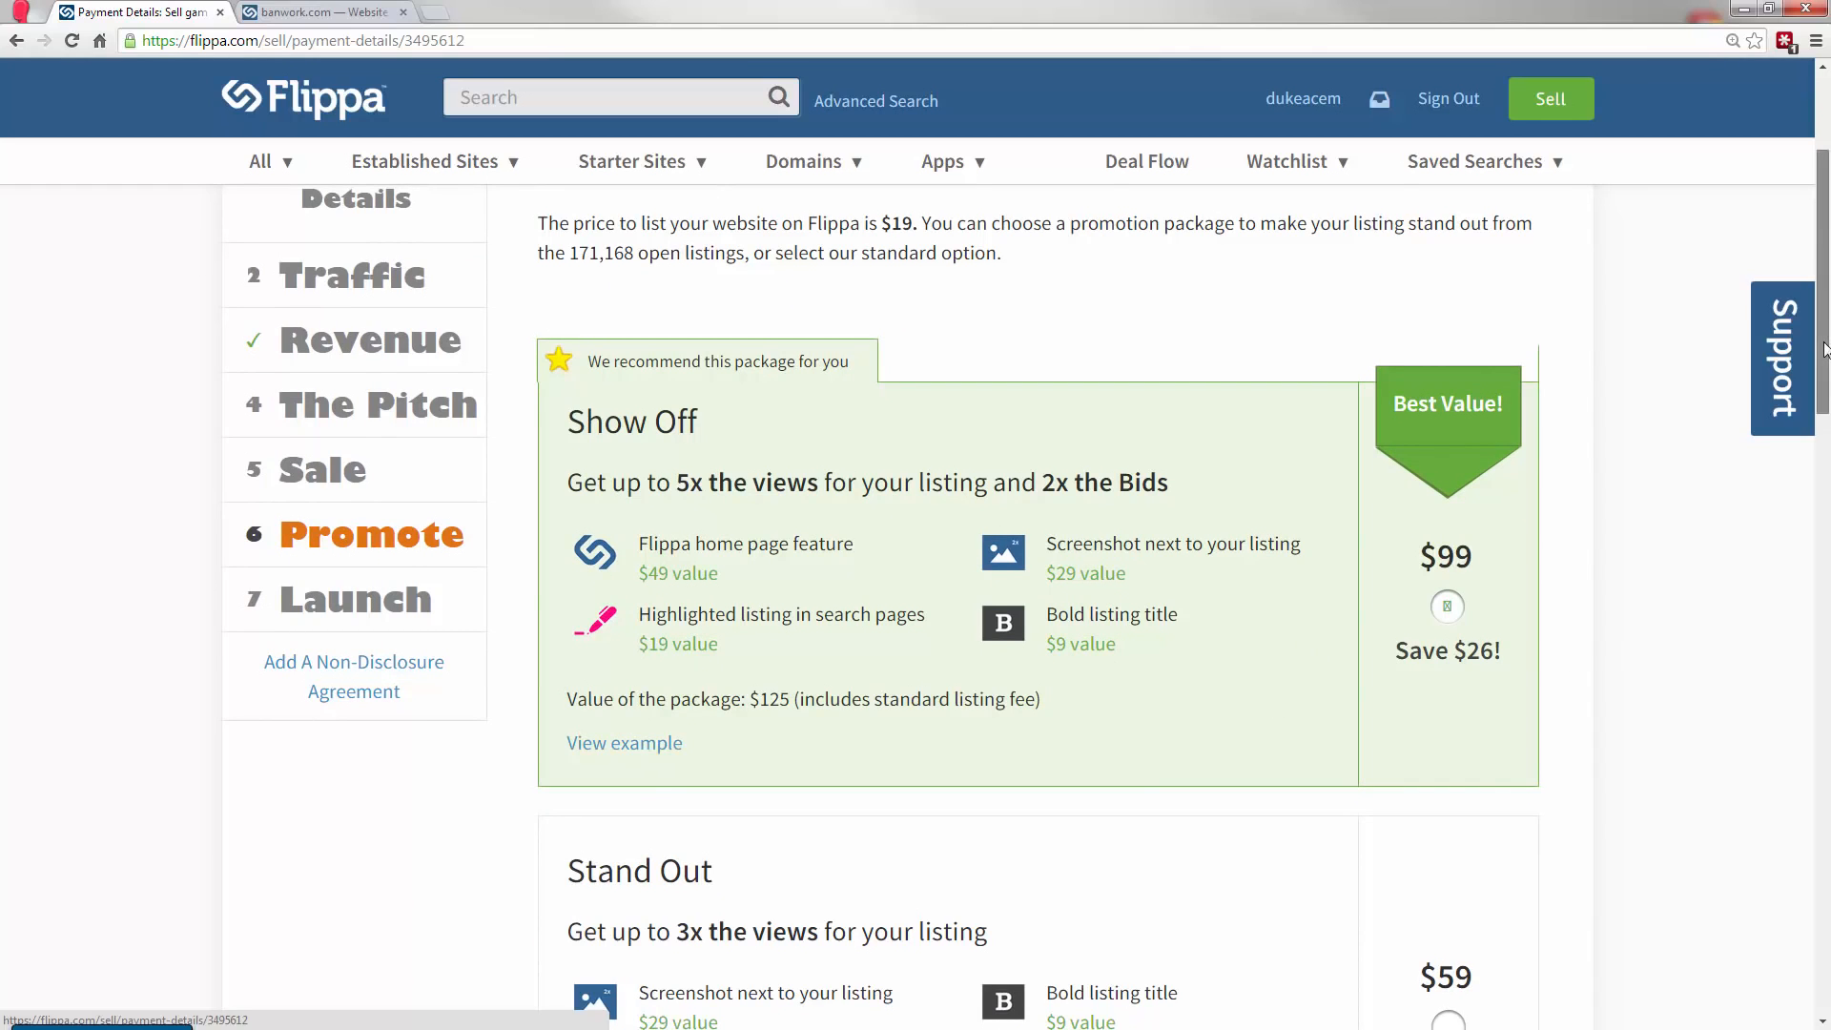
pyautogui.scroll(-1, 1824, 349)
pyautogui.scroll(-1, 1818, 391)
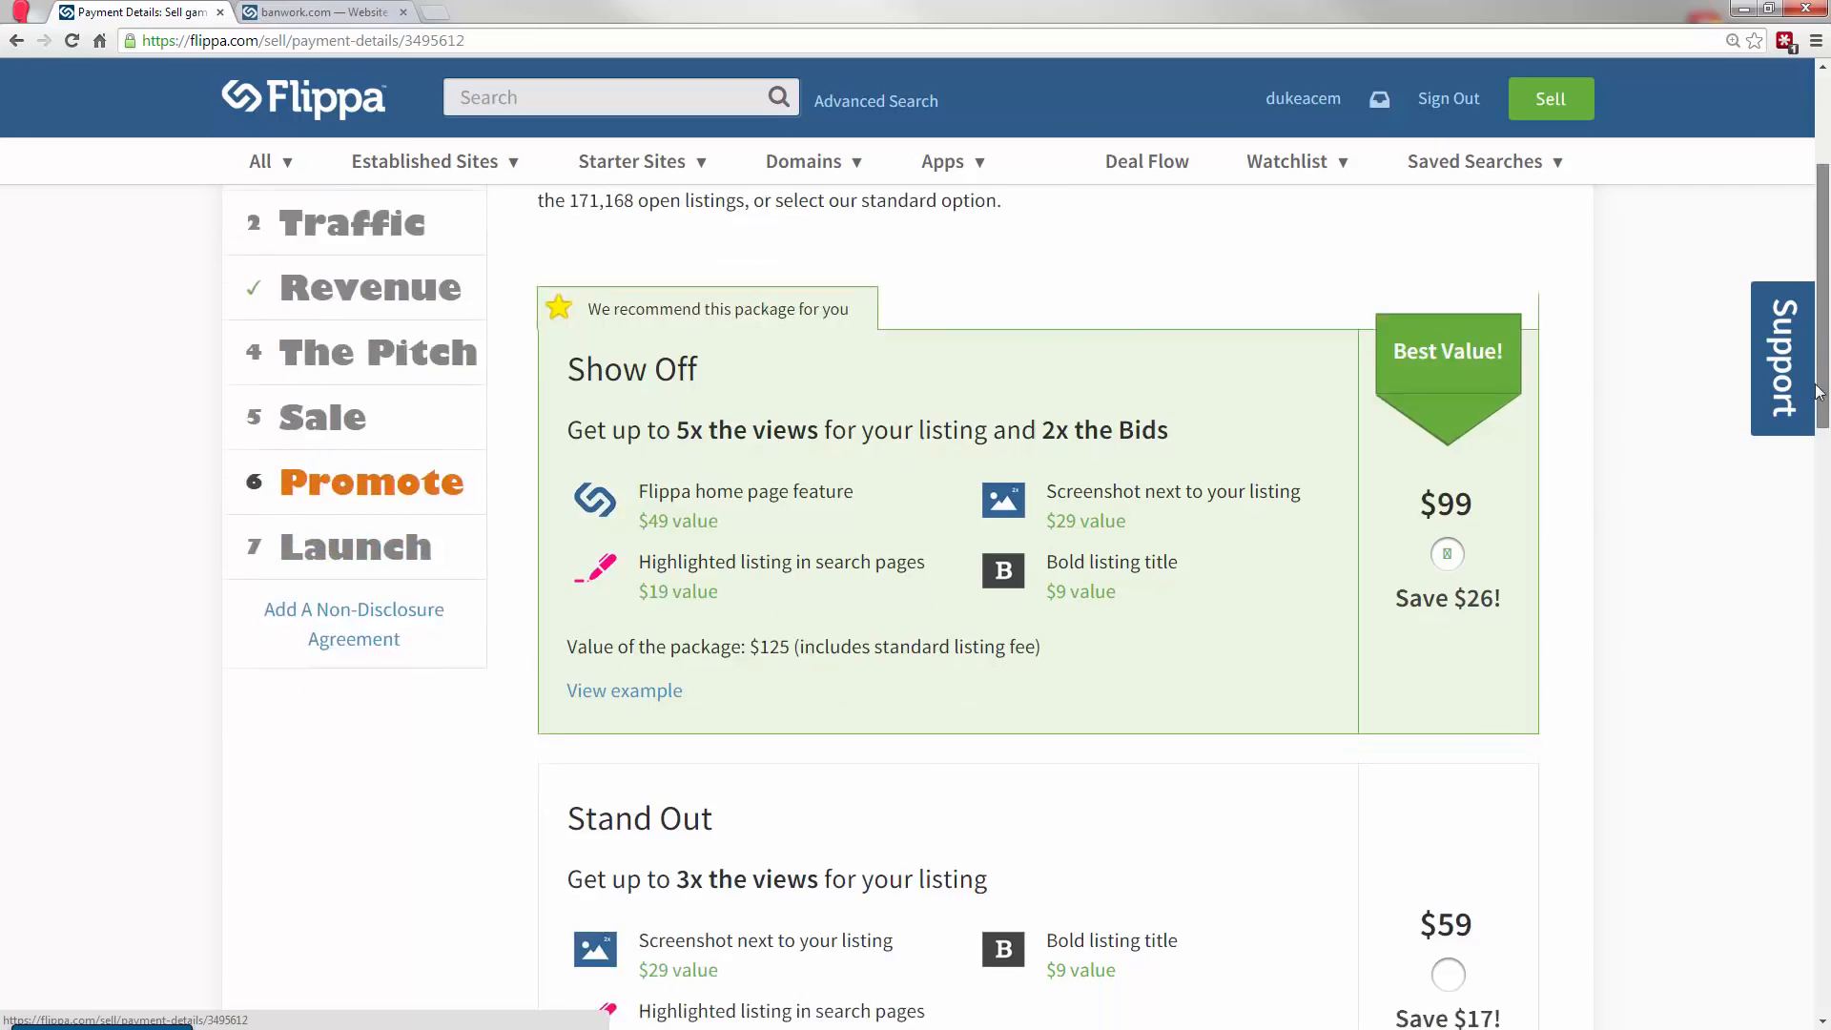
pyautogui.scroll(-10, 1818, 391)
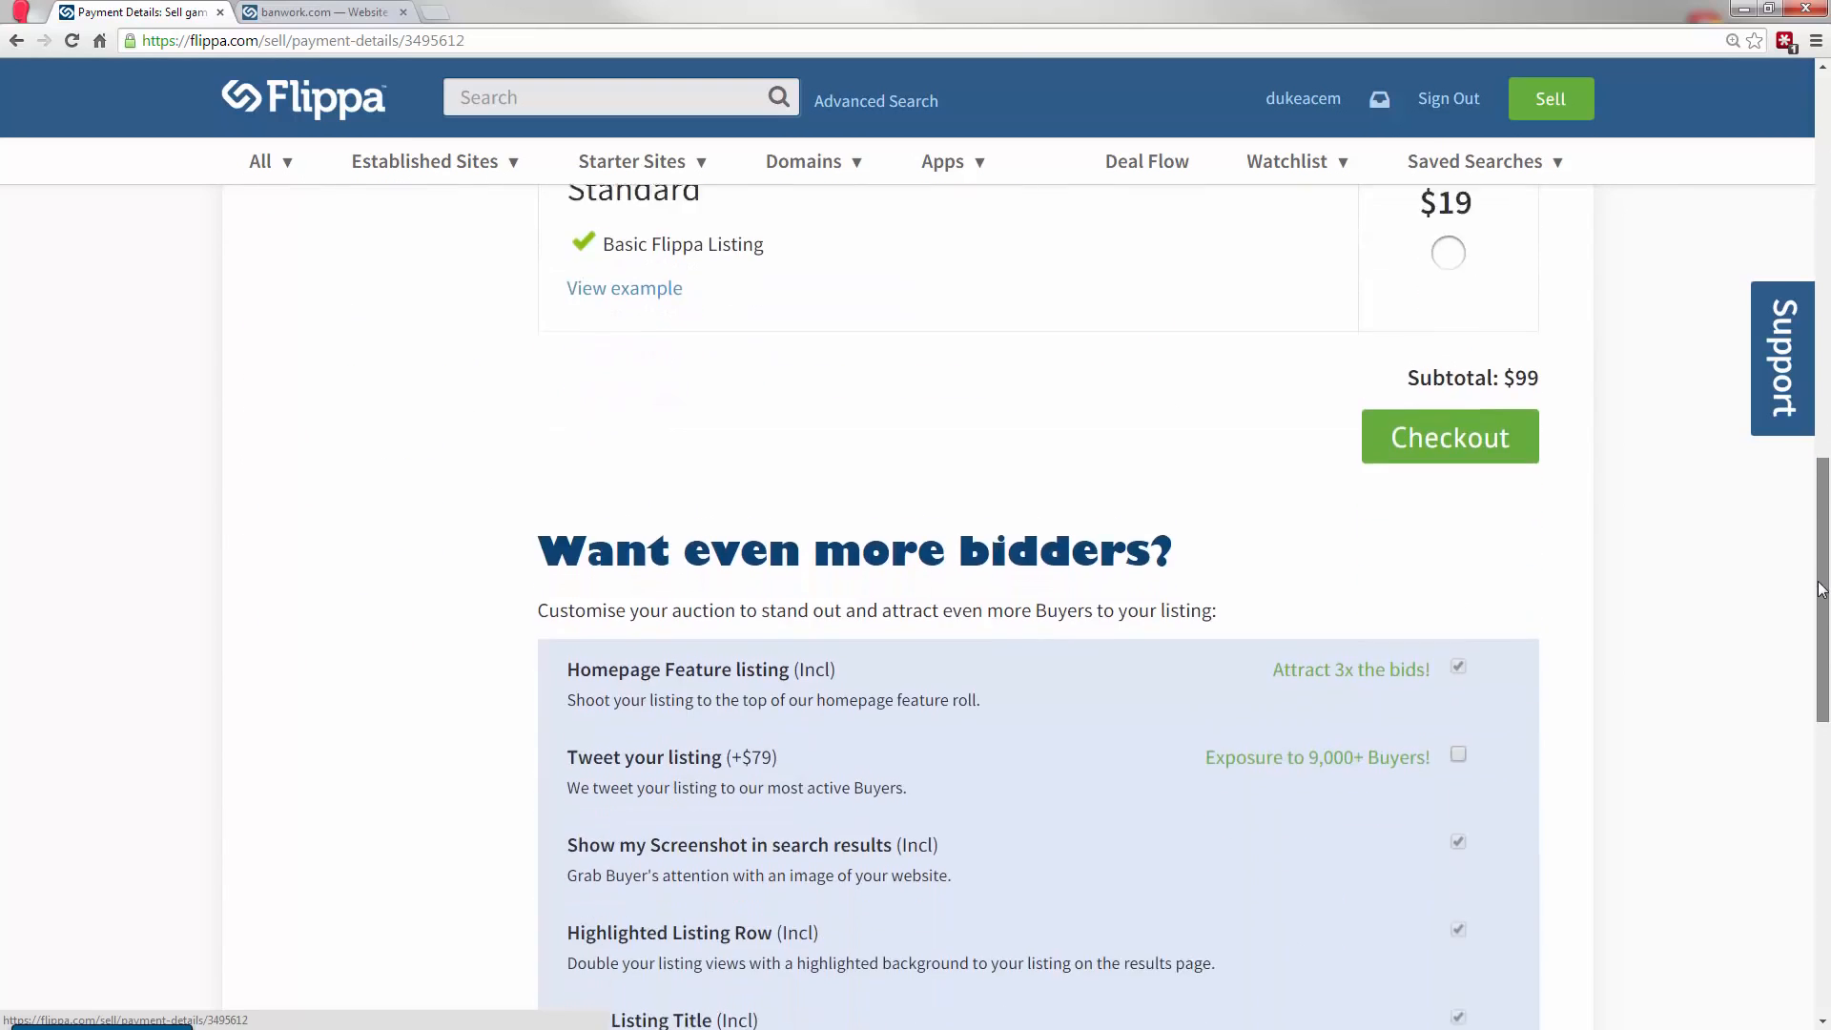
pyautogui.scroll(-1, 1821, 589)
pyautogui.moveTo(1823, 596); pyautogui.dragTo(1823, 634)
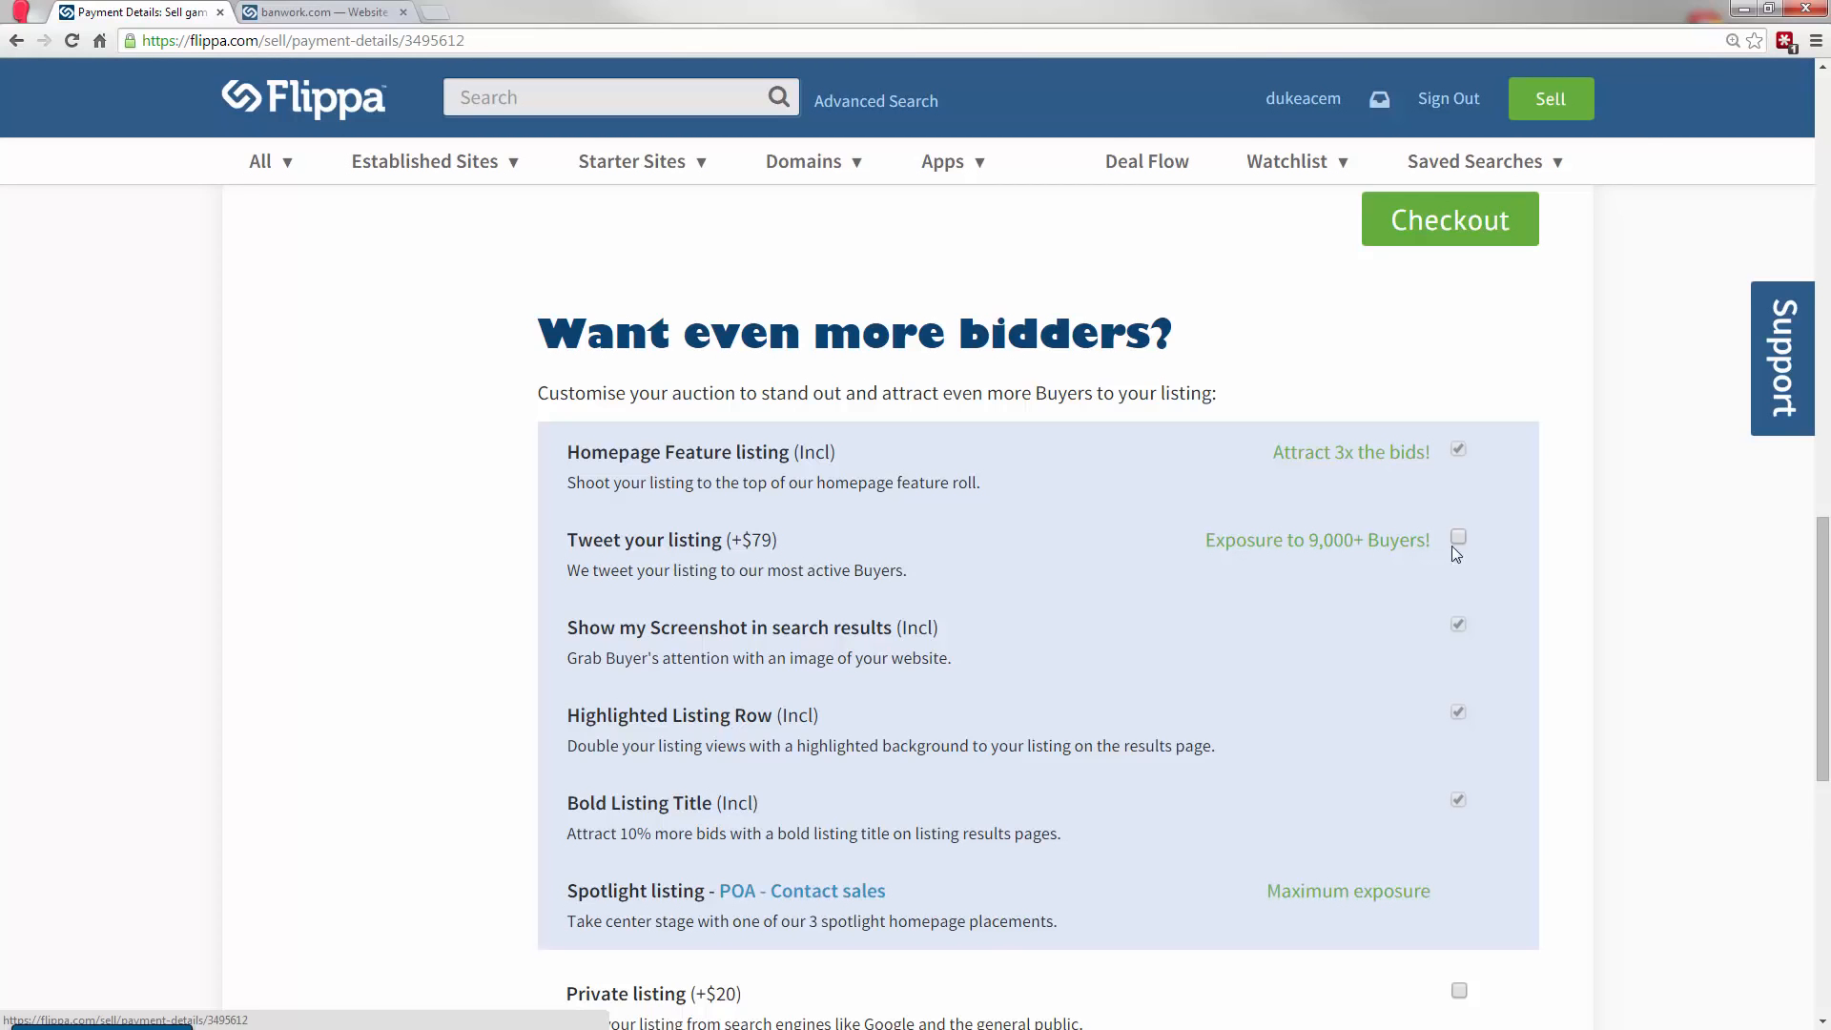
# Go from the promotion options to the Launch section of the listing.
pyautogui.moveTo(1823, 637); pyautogui.dragTo(1823, 269)
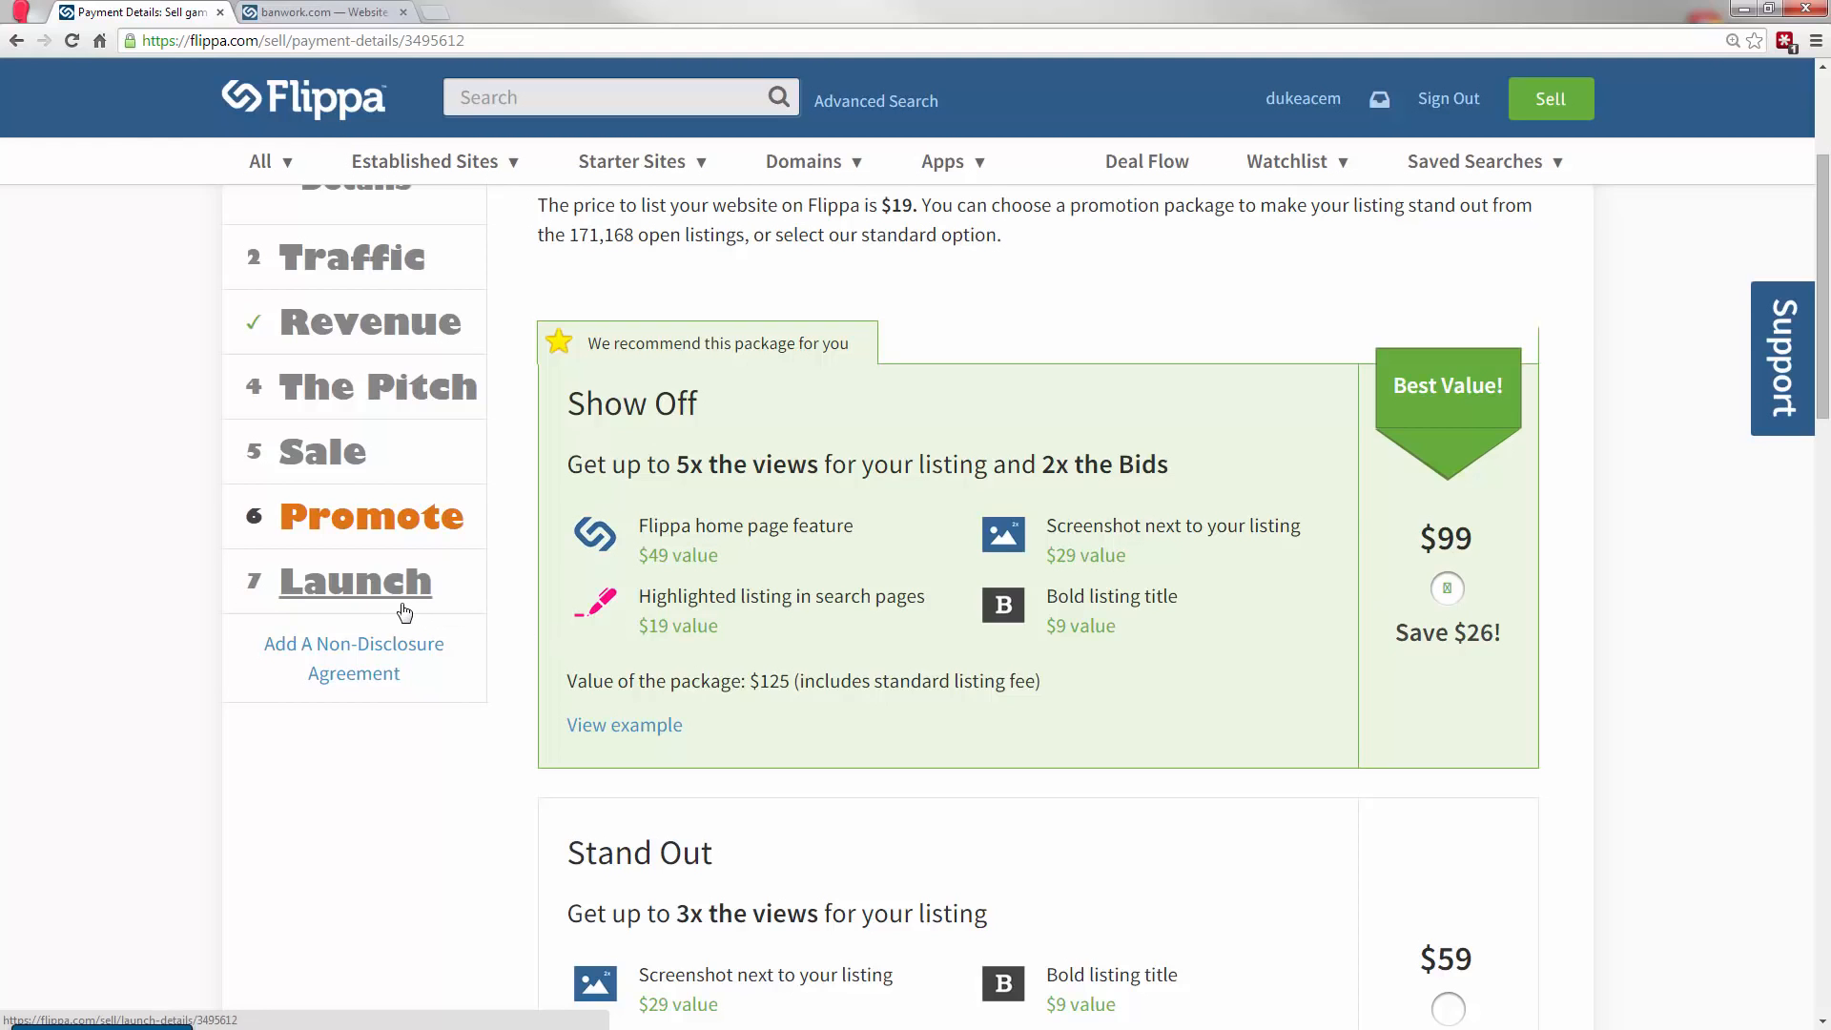
pyautogui.moveTo(1823, 371); pyautogui.dragTo(1823, 317)
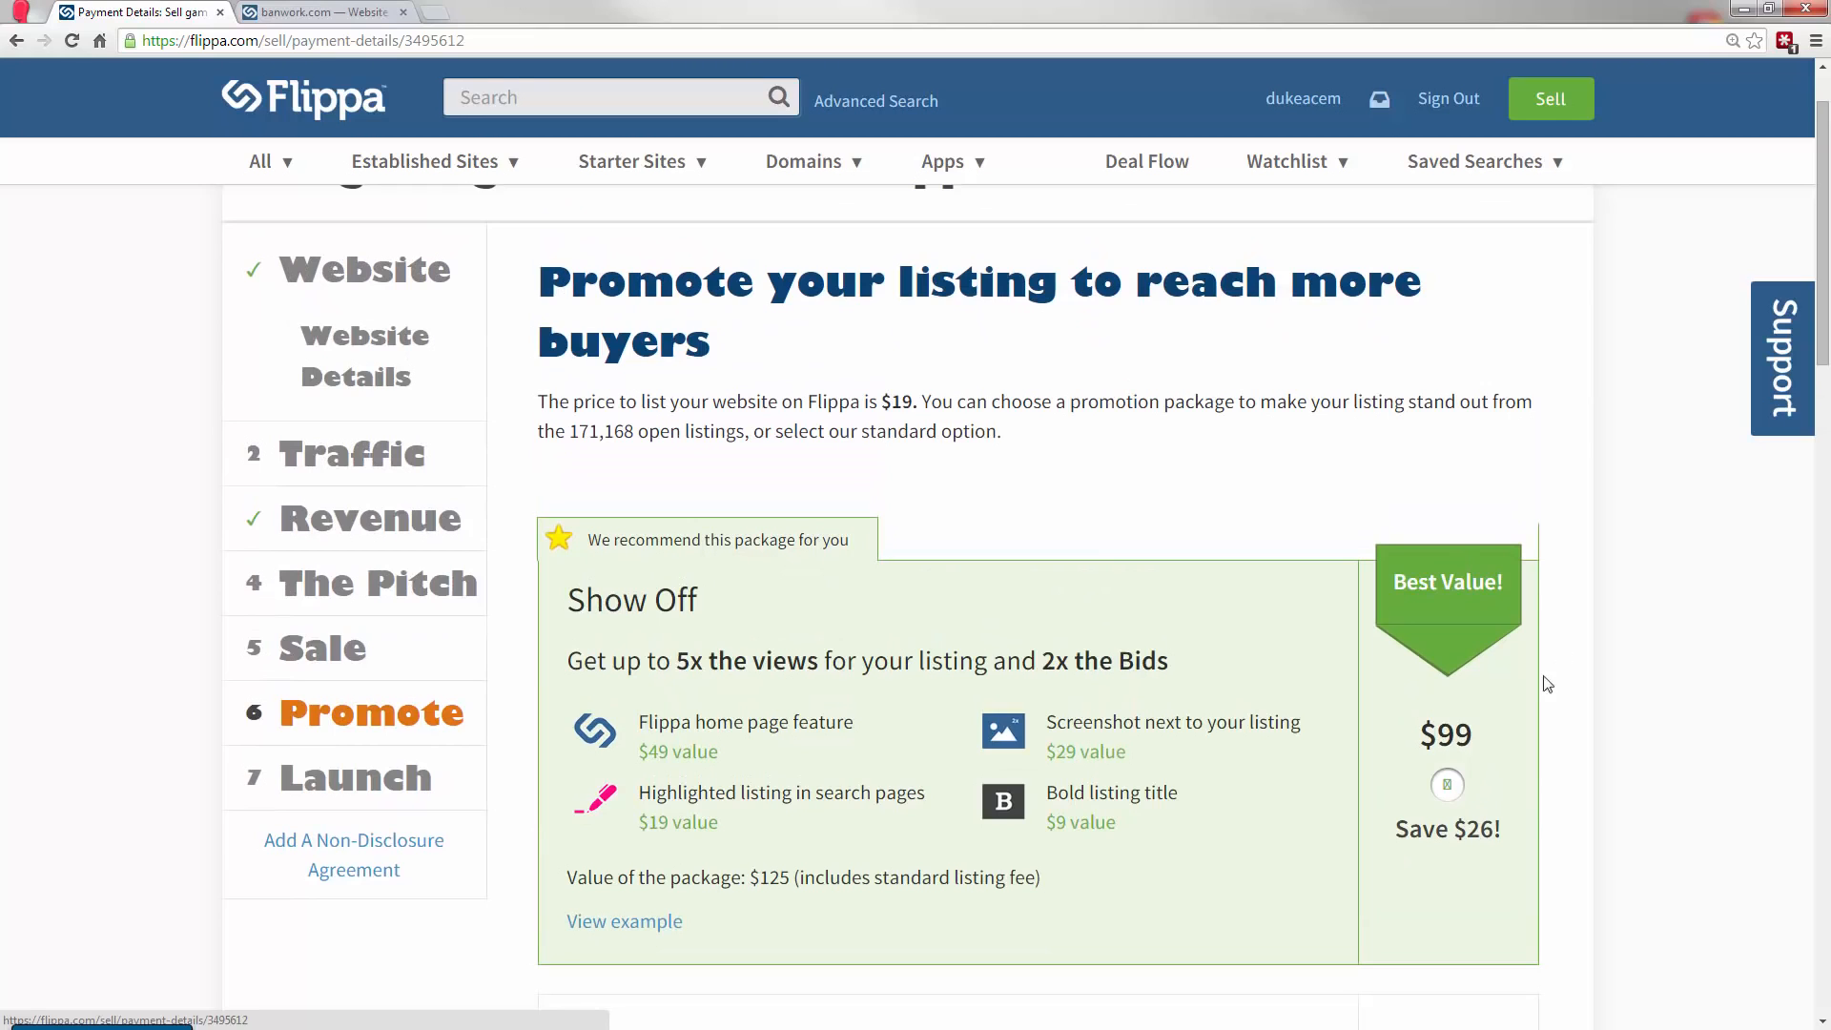
pyautogui.click(394, 799)
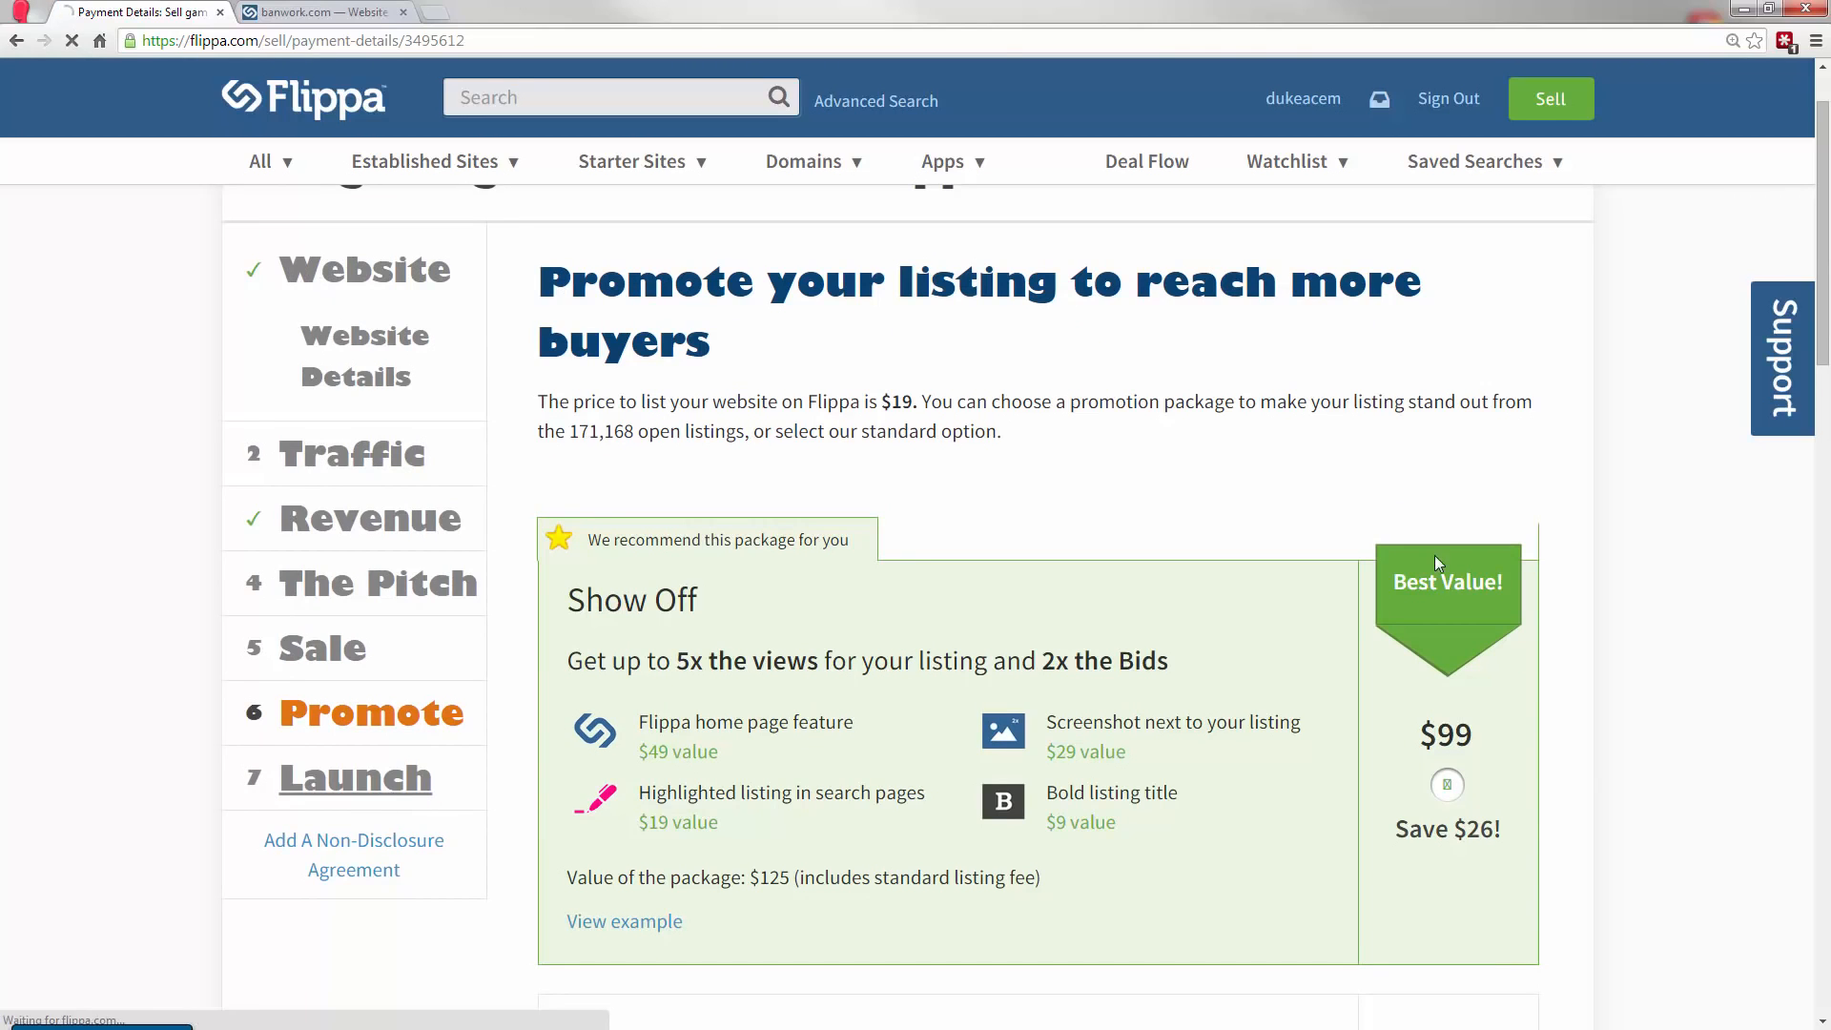